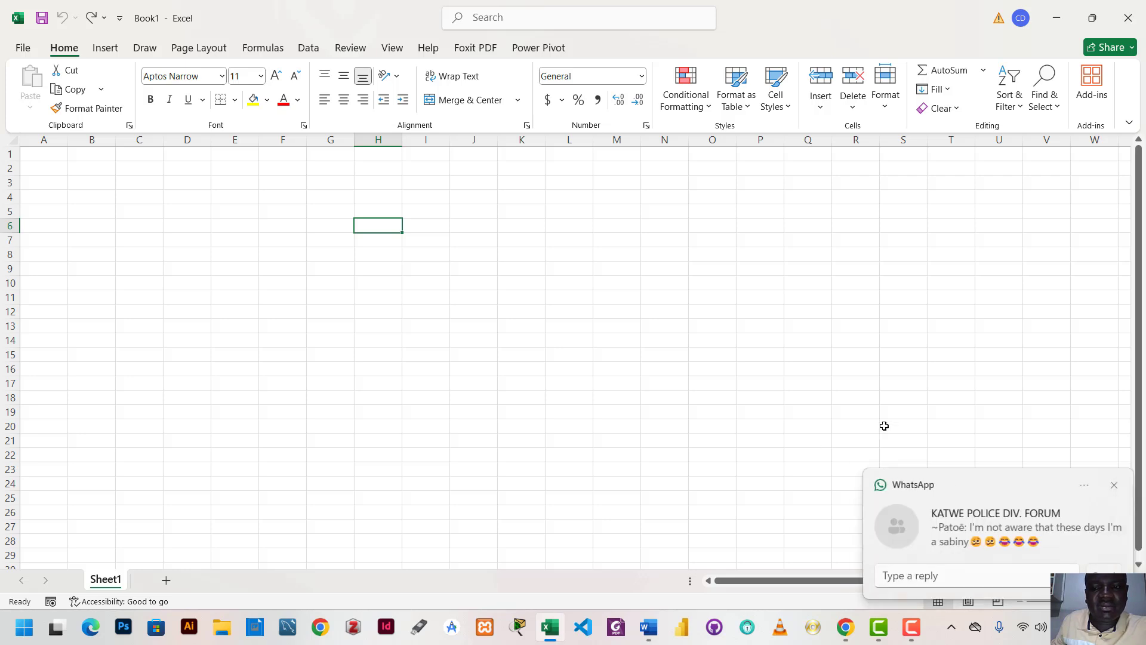
click(1113, 485)
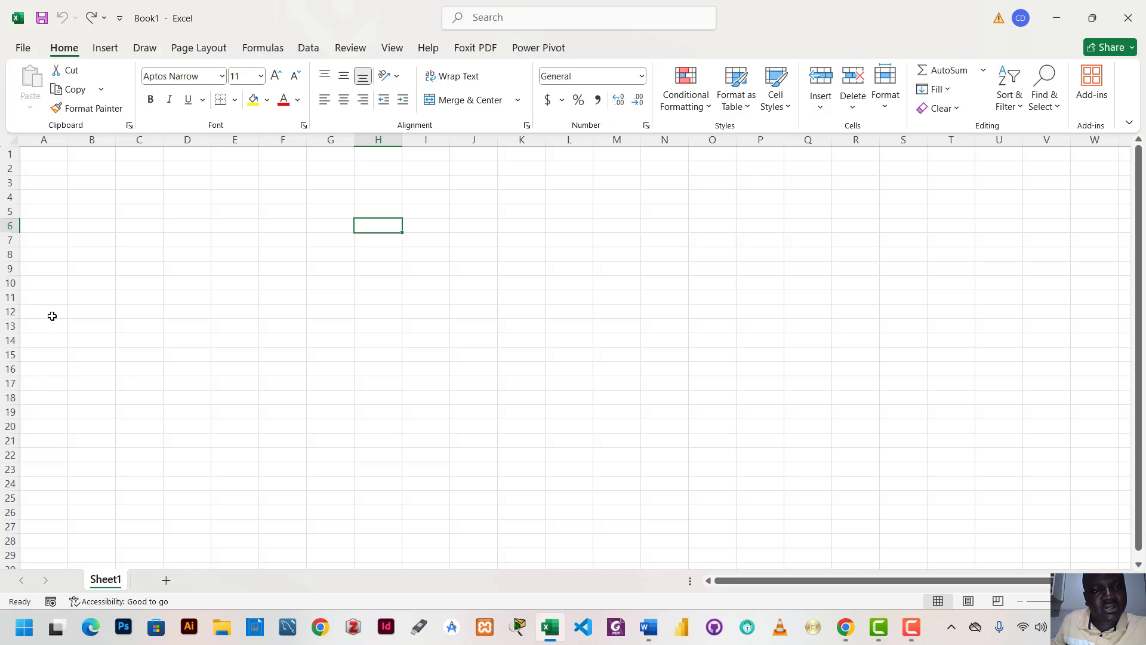
double_click(375, 226)
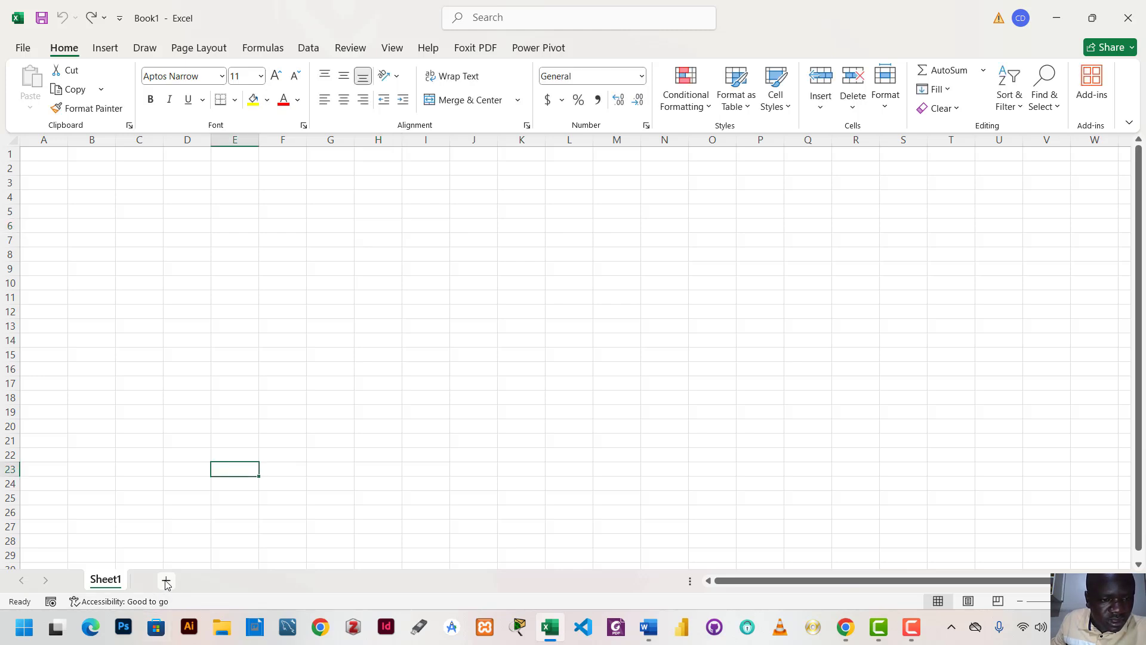
Add a second worksheet and rename Sheet1 as JAN
click(166, 580)
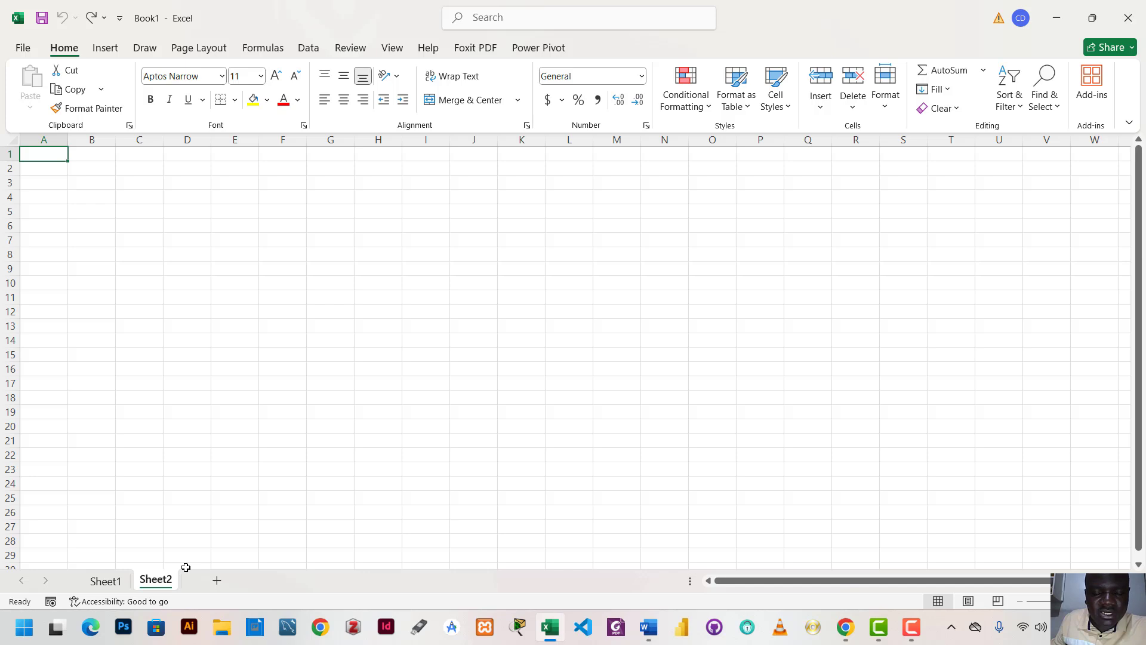
right_click(104, 582)
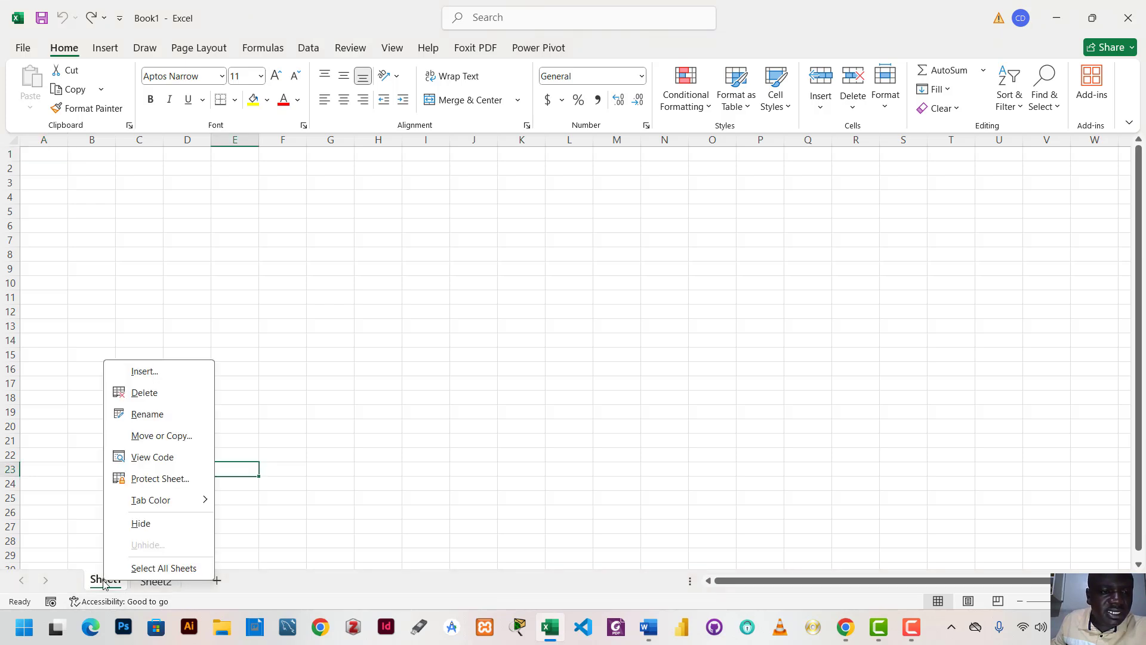
click(143, 418)
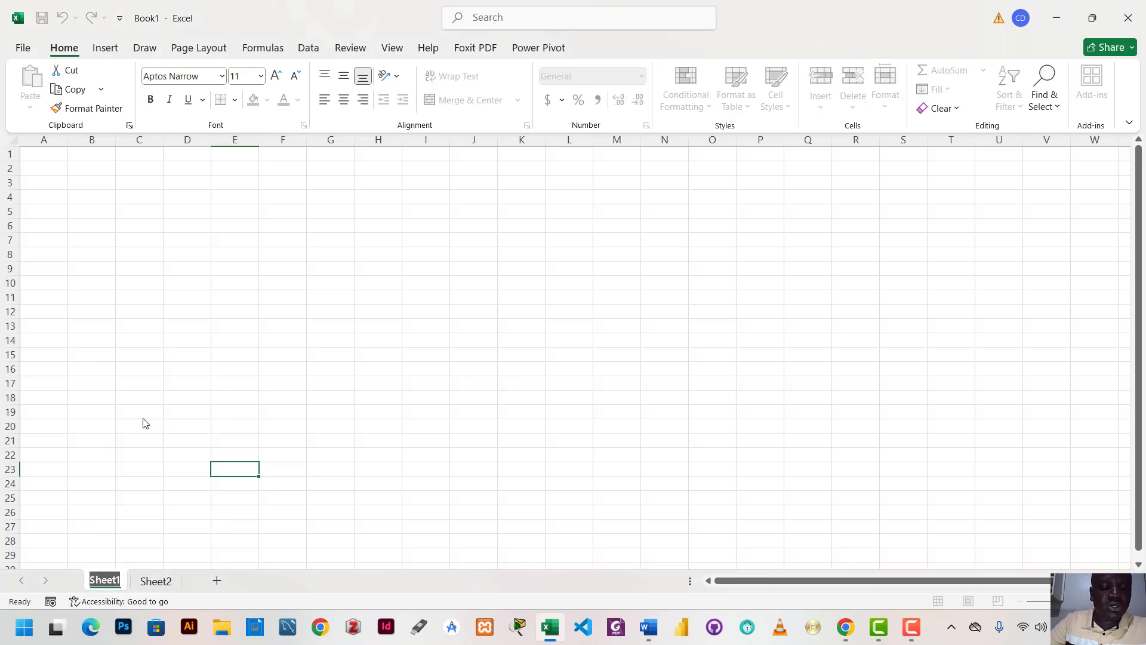
text(JAN)
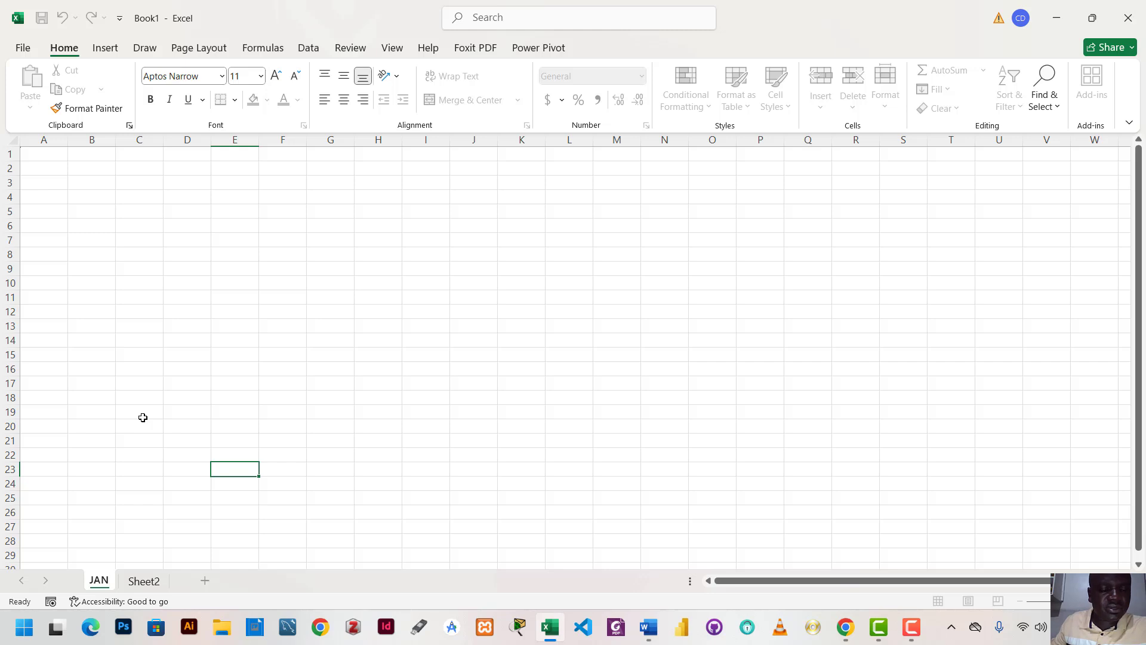
click(143, 417)
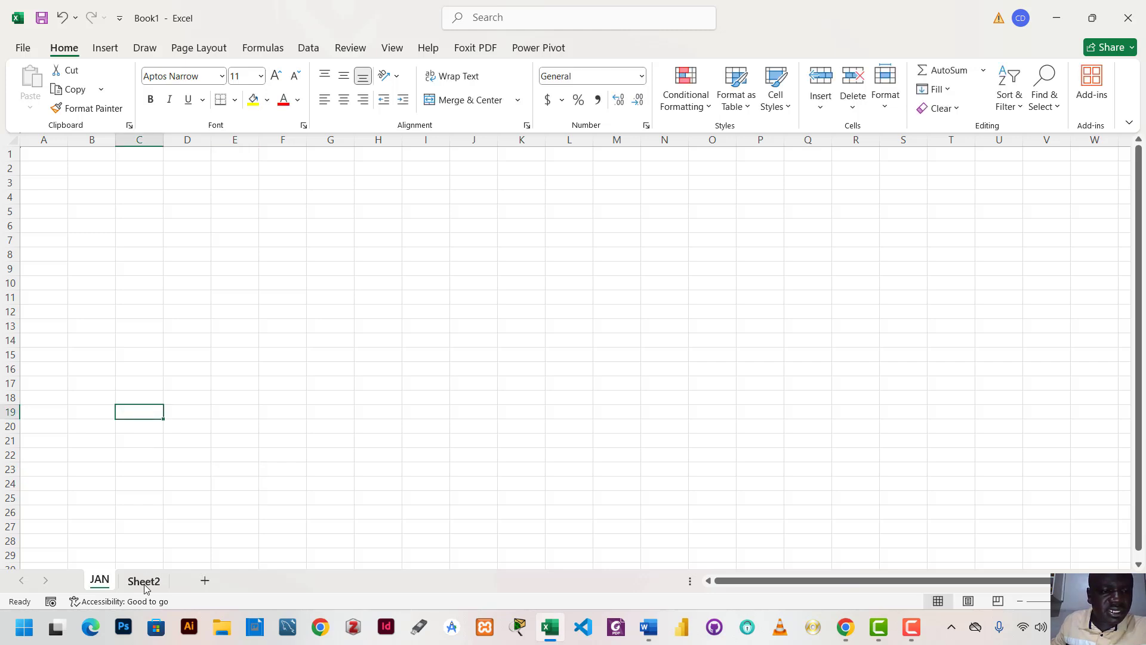
Rename Sheet2 as FEB
right_click(149, 584)
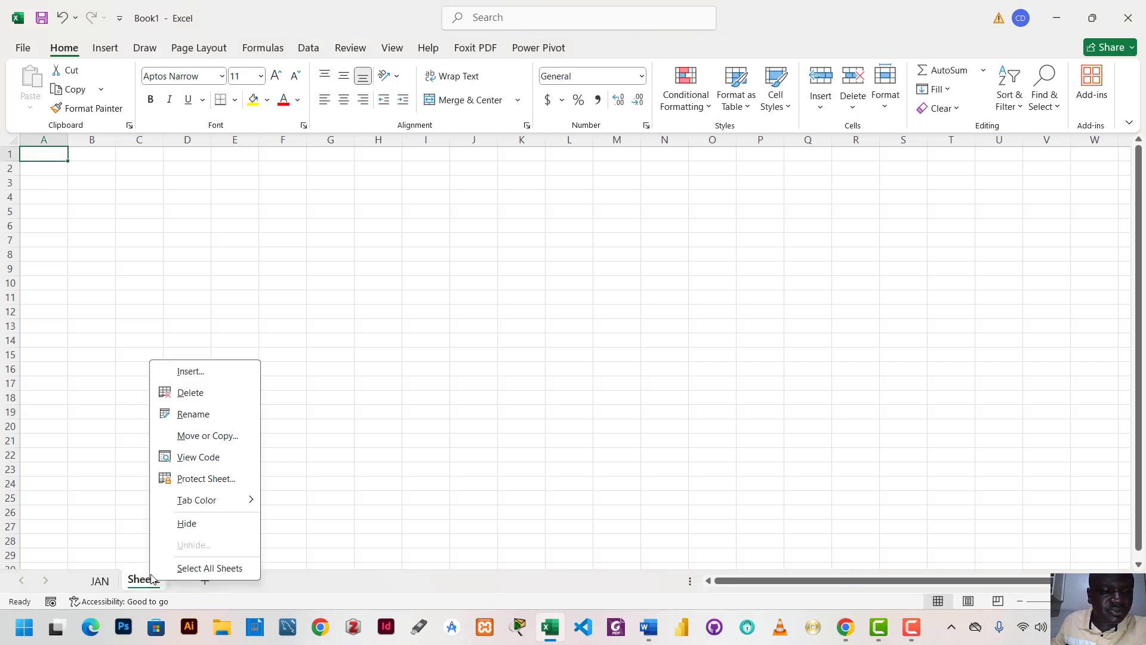
click(193, 415)
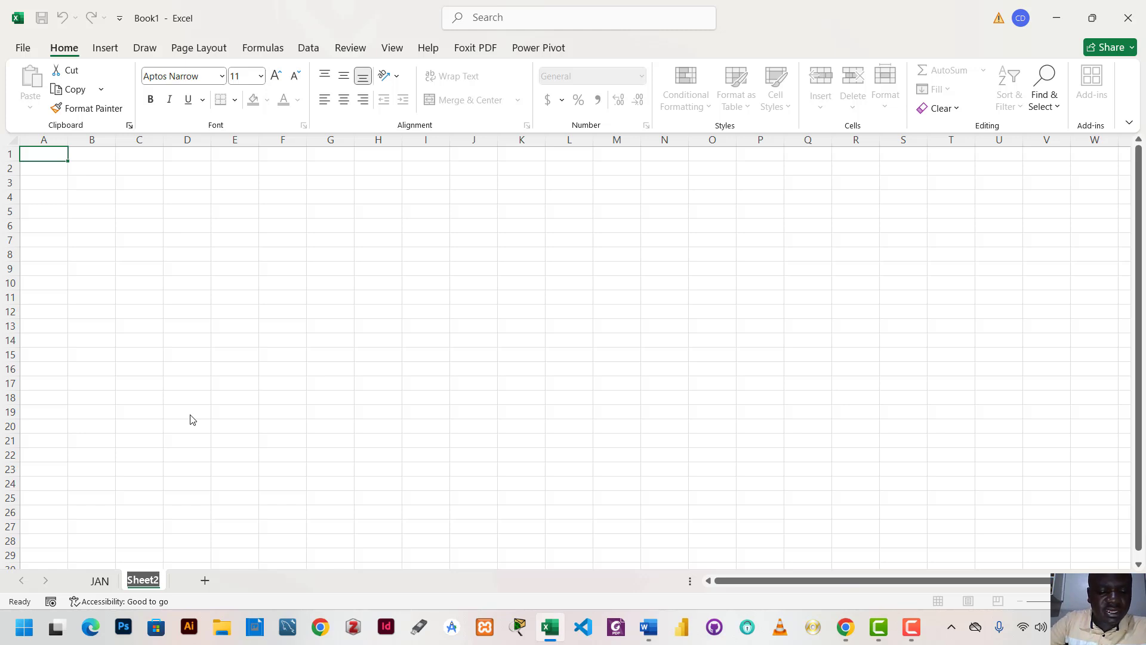
text(FEB)
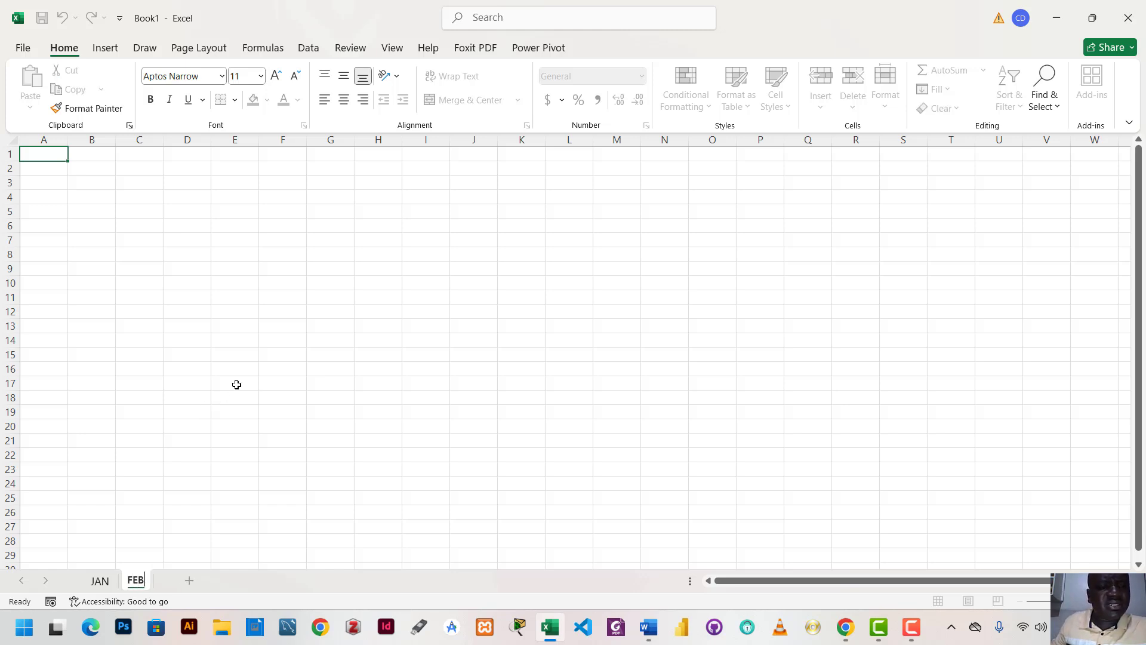
click(236, 384)
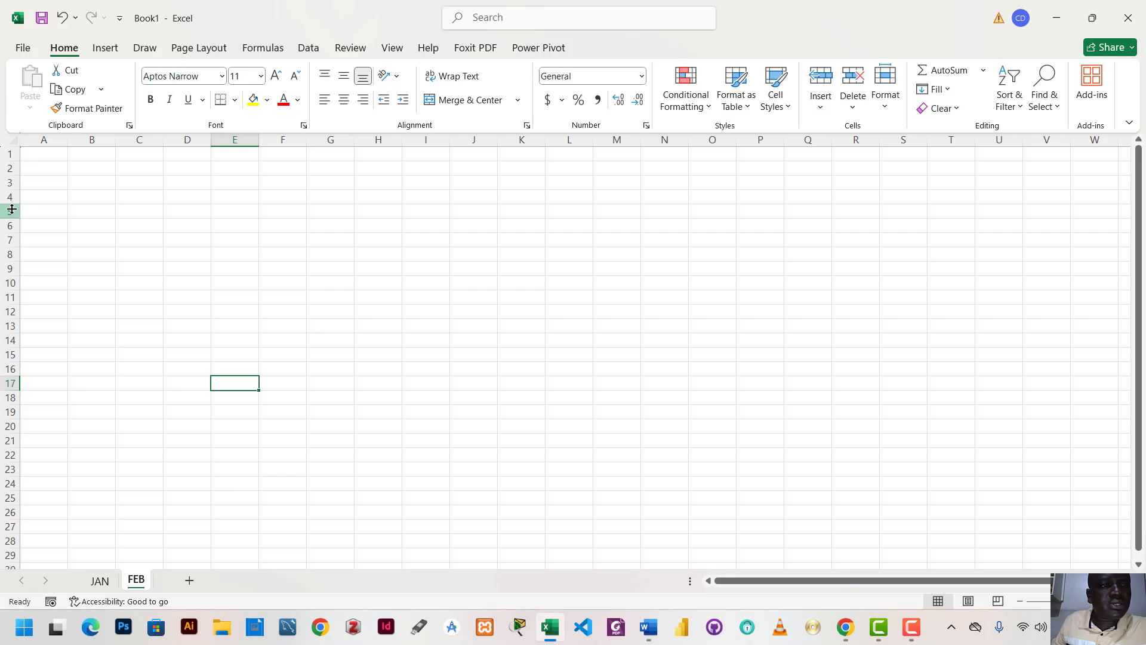
Merge and center the range B1:S3 on the FEB sheet
click(74, 158)
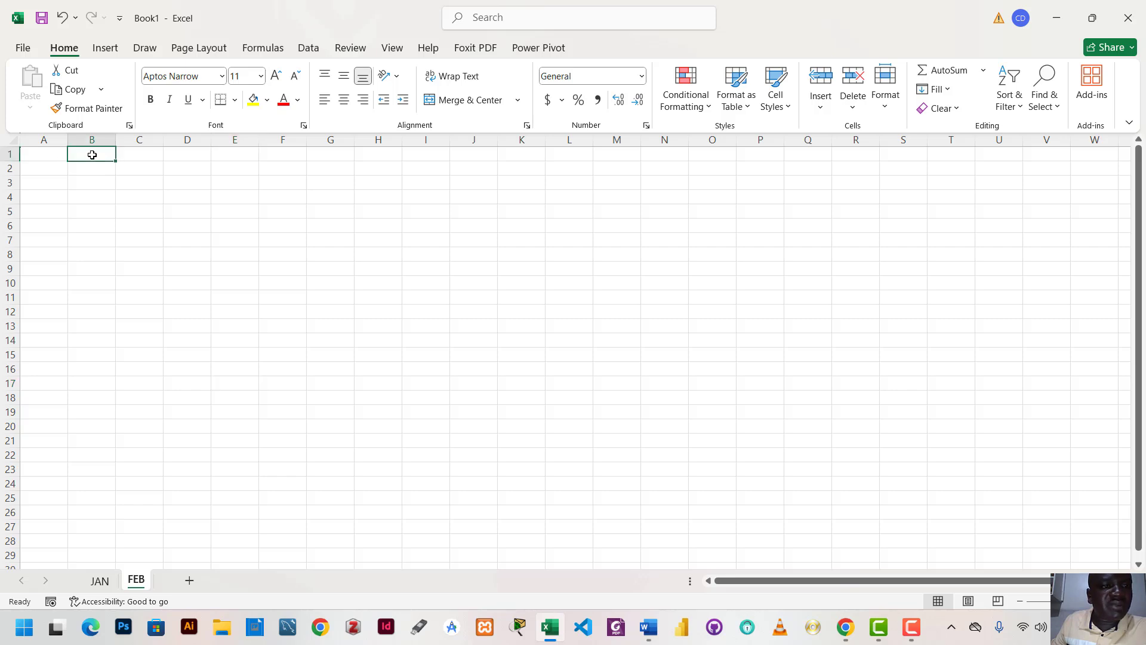
drag(92, 154, 138, 173)
click(181, 167)
drag(74, 155, 910, 174)
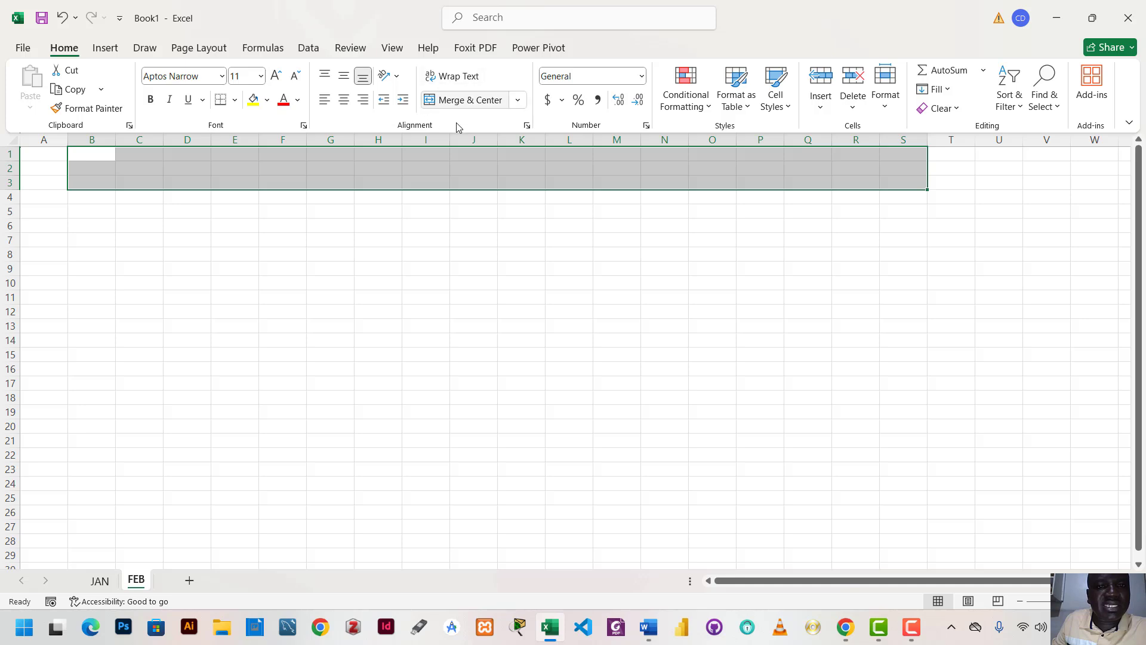
click(461, 103)
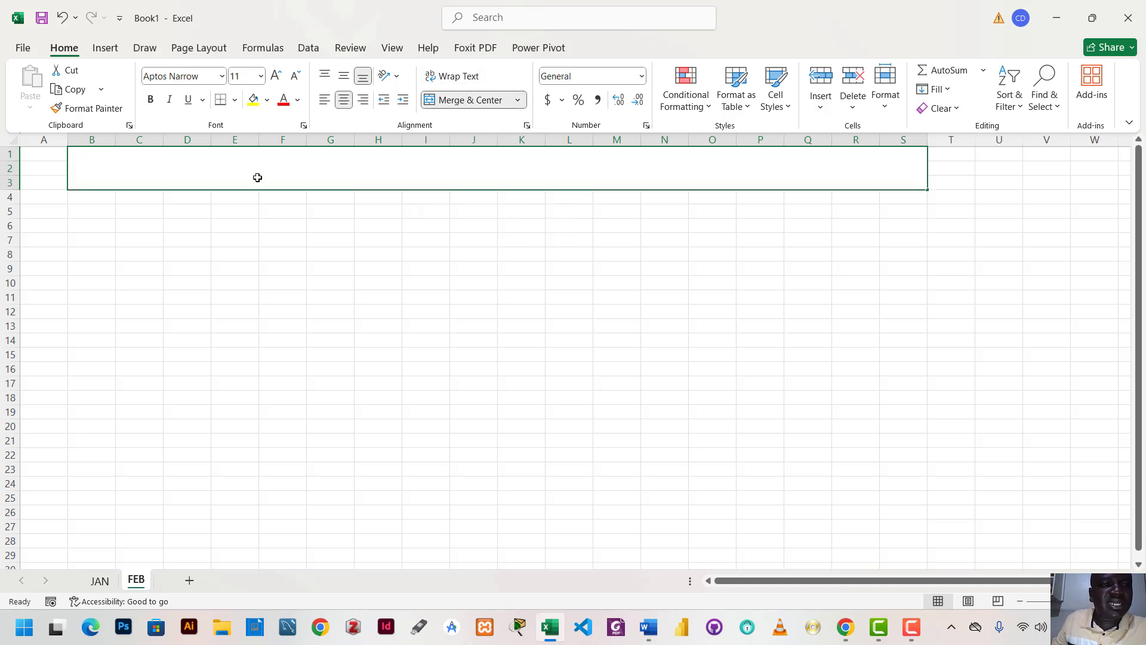
Enter the title SALES PER MONTH in the merged cell and set its font size to 36
text(SA)
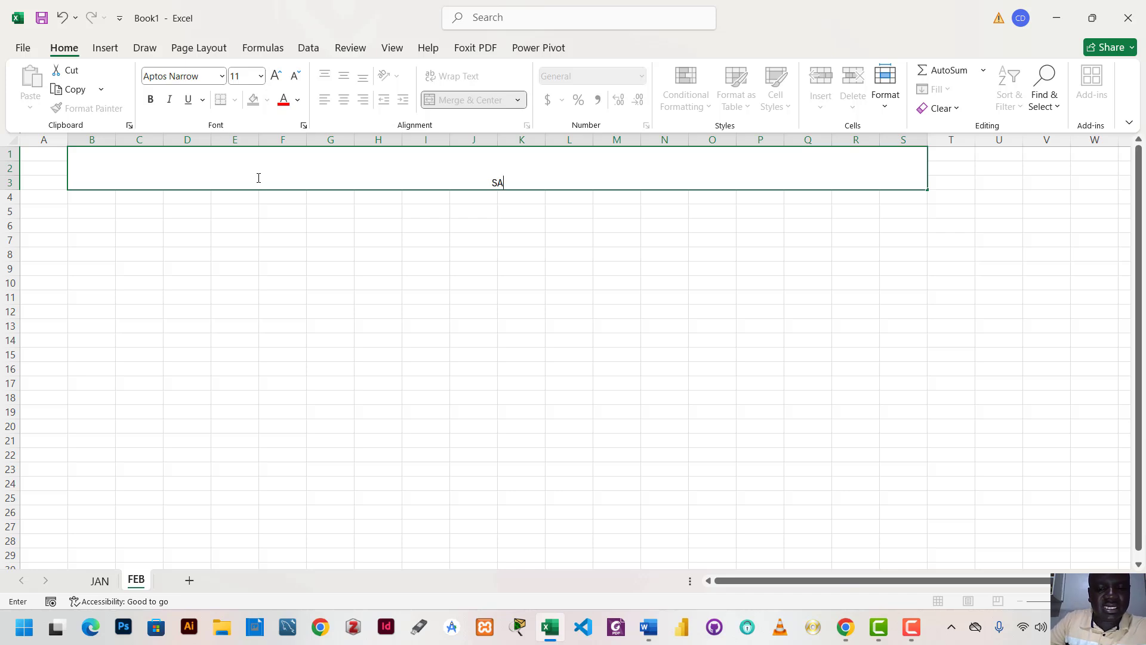
text(LES)
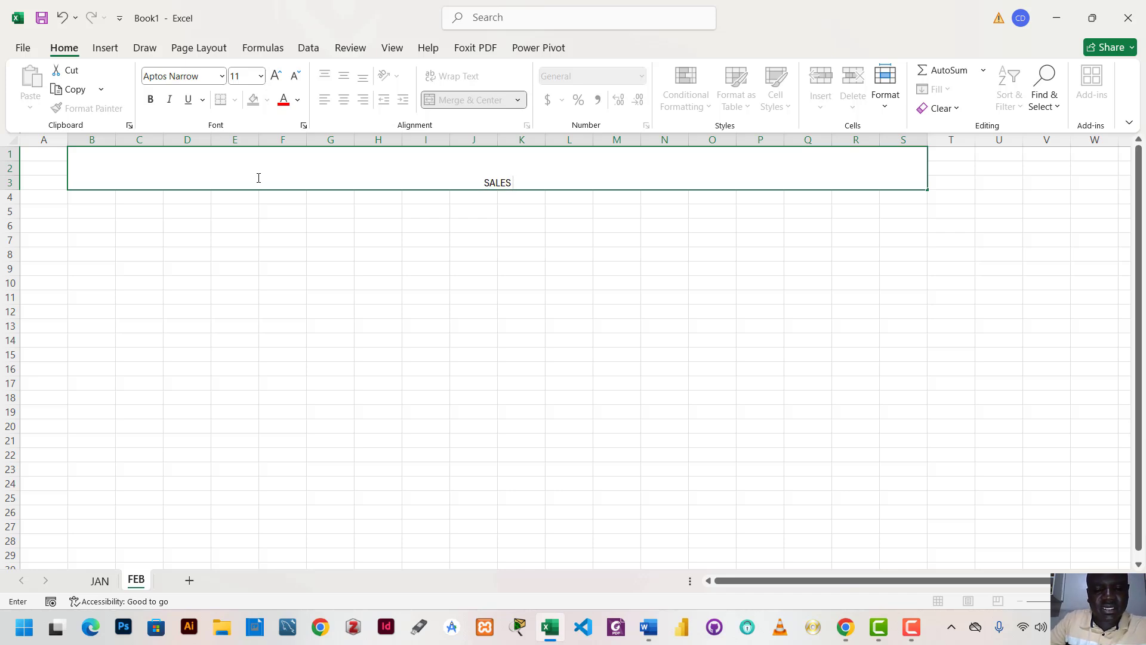
text( PER MONTH)
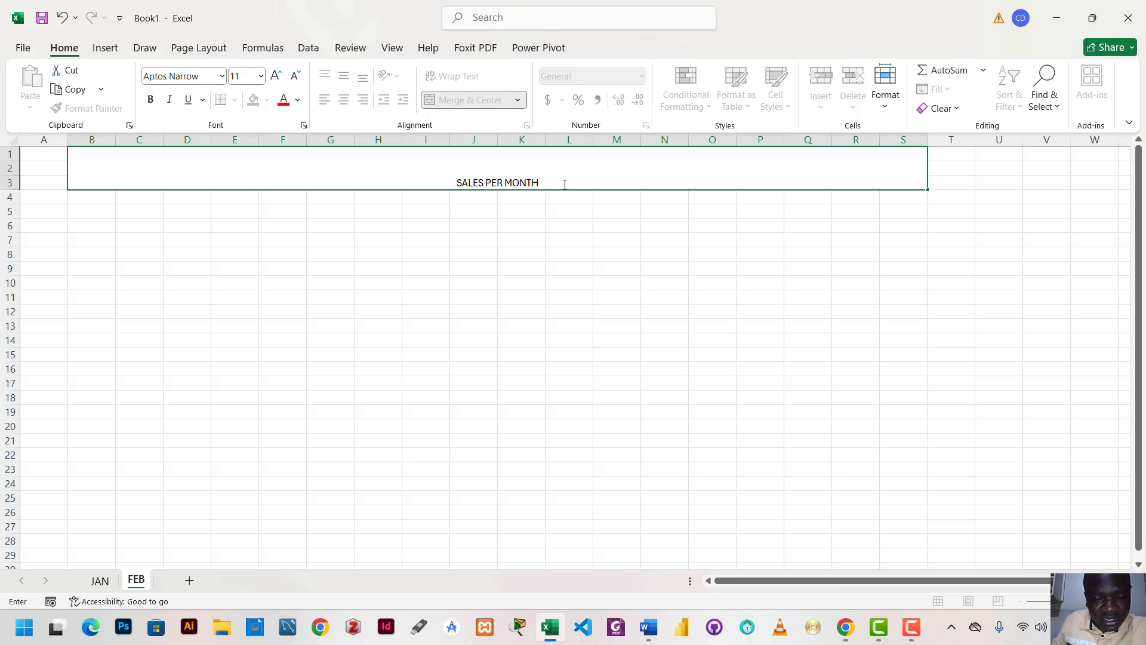
drag(565, 184, 435, 179)
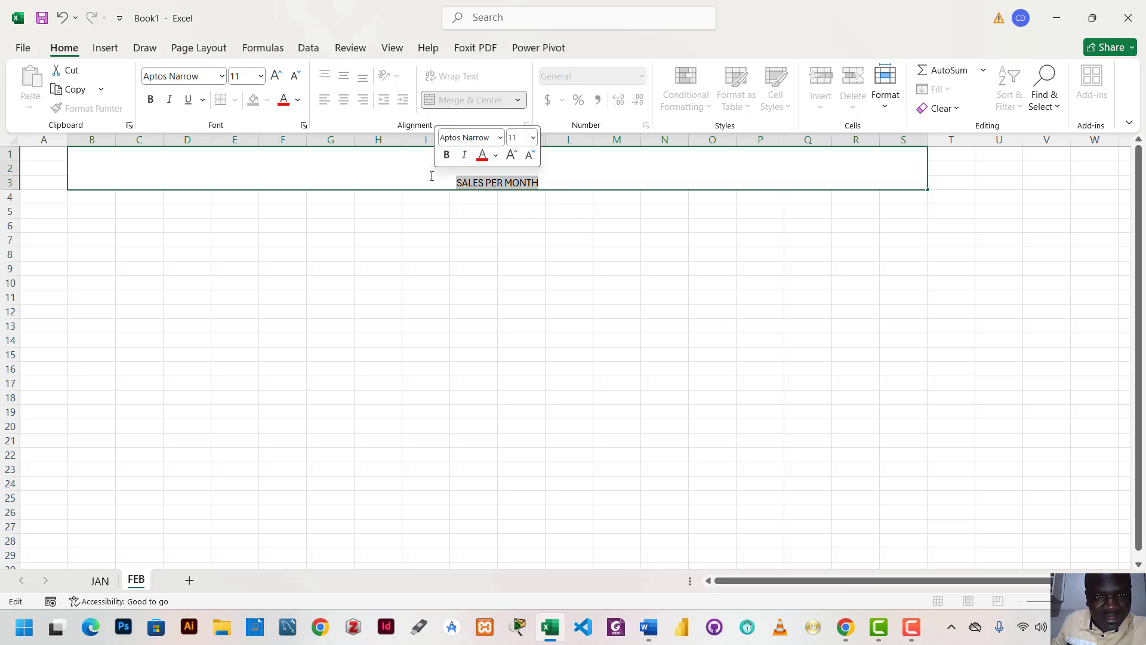
click(261, 76)
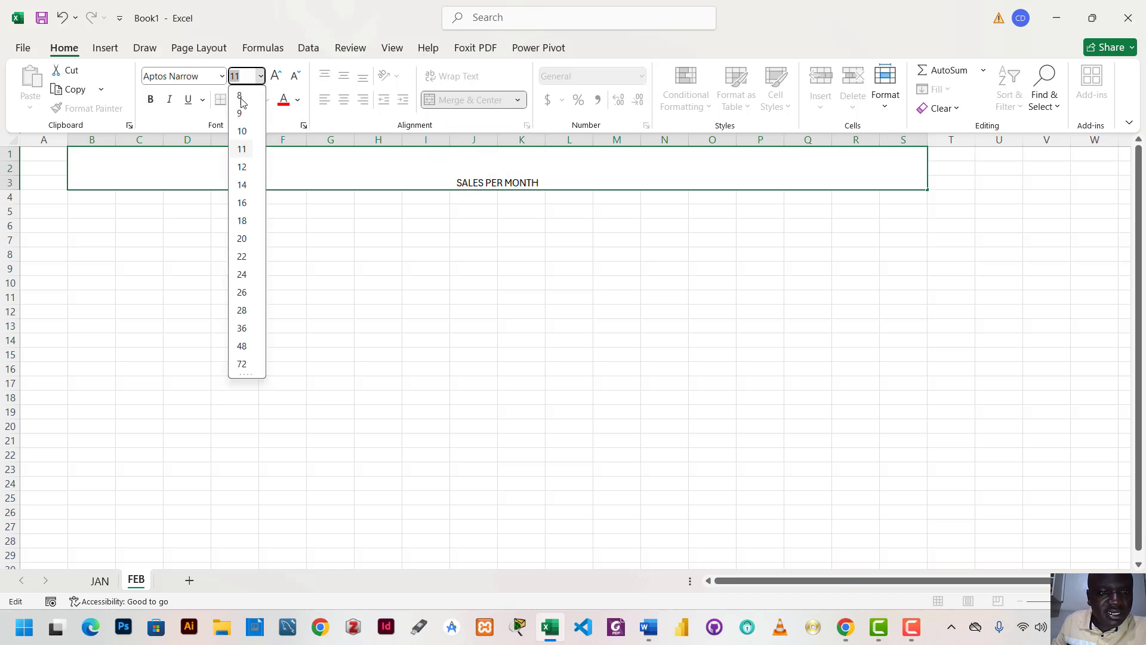
click(242, 328)
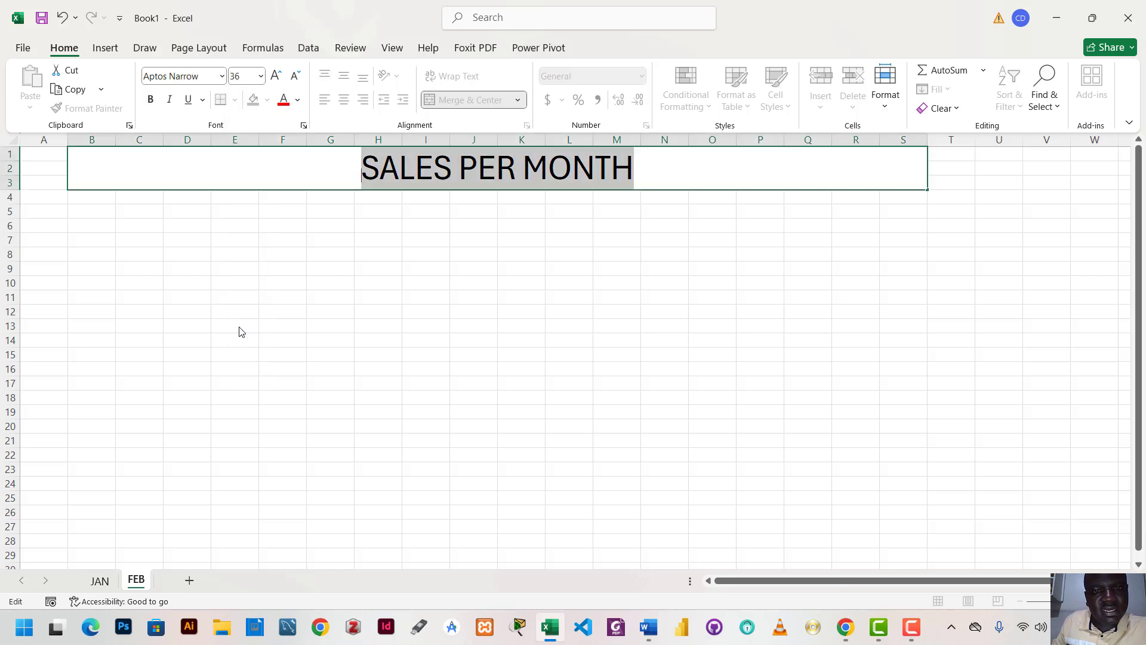
click(298, 100)
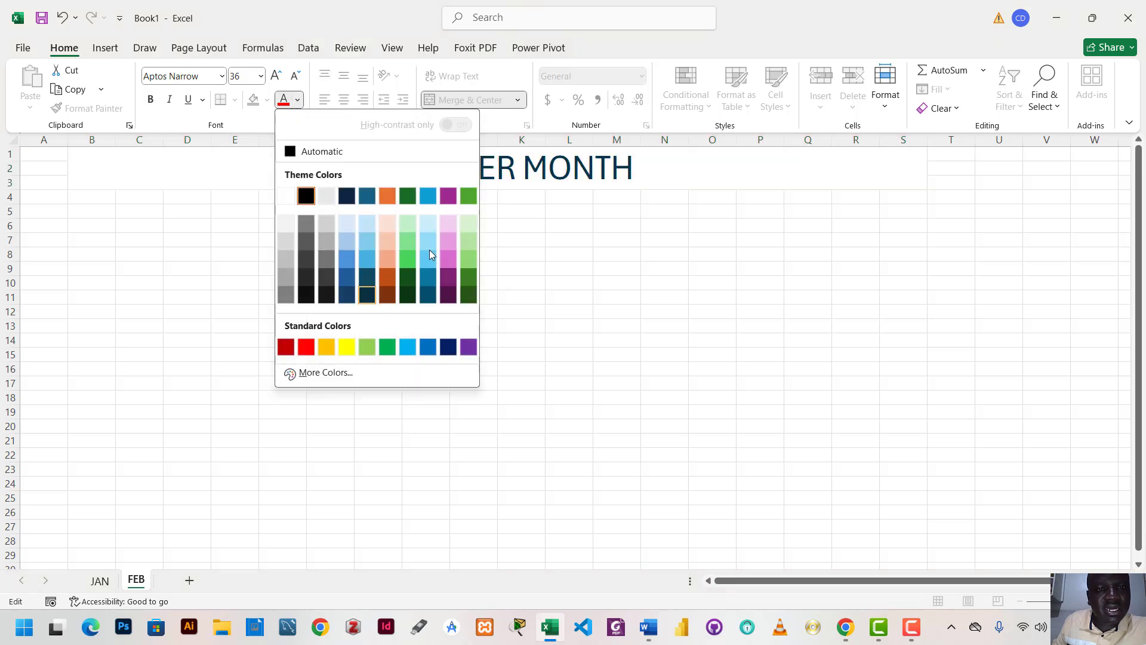
click(594, 313)
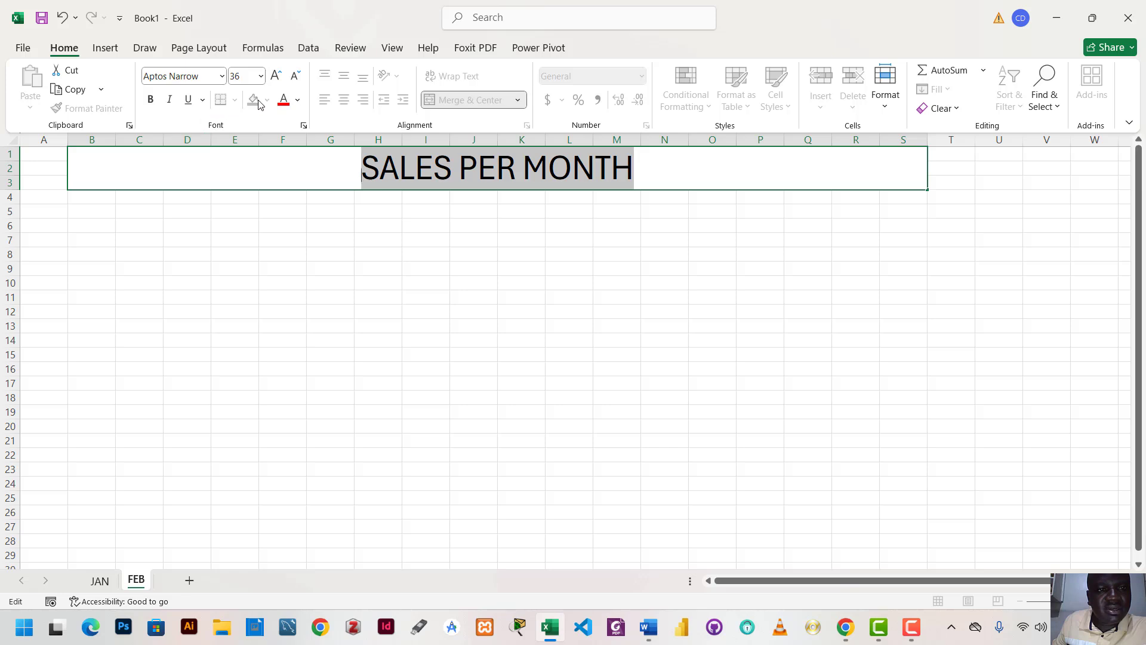
click(327, 326)
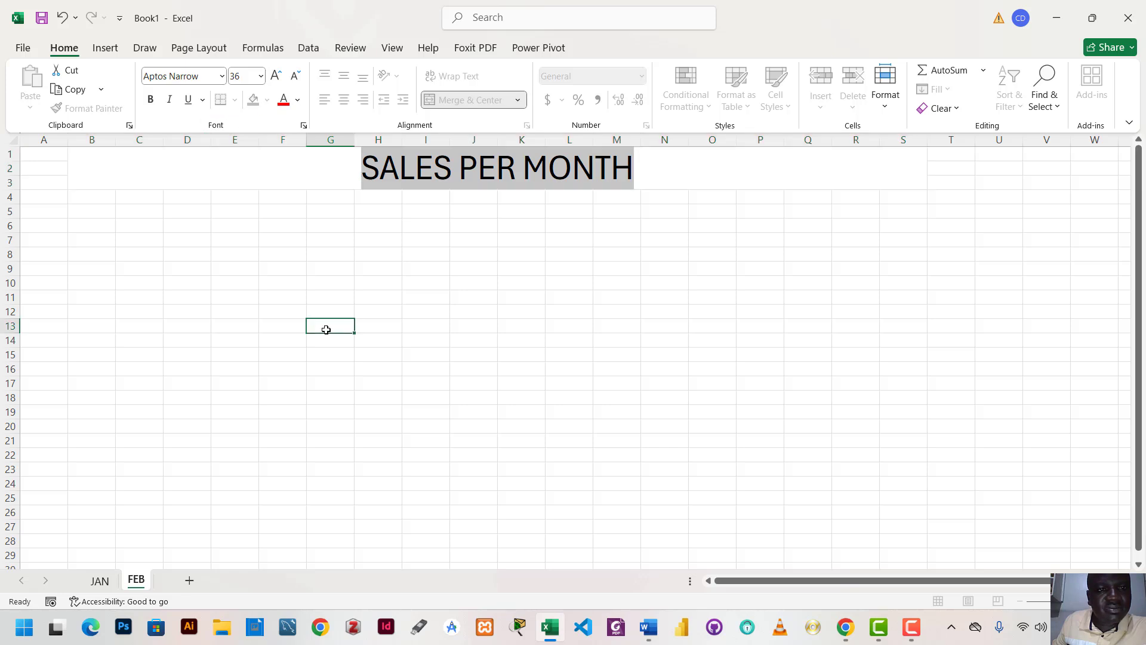
click(267, 101)
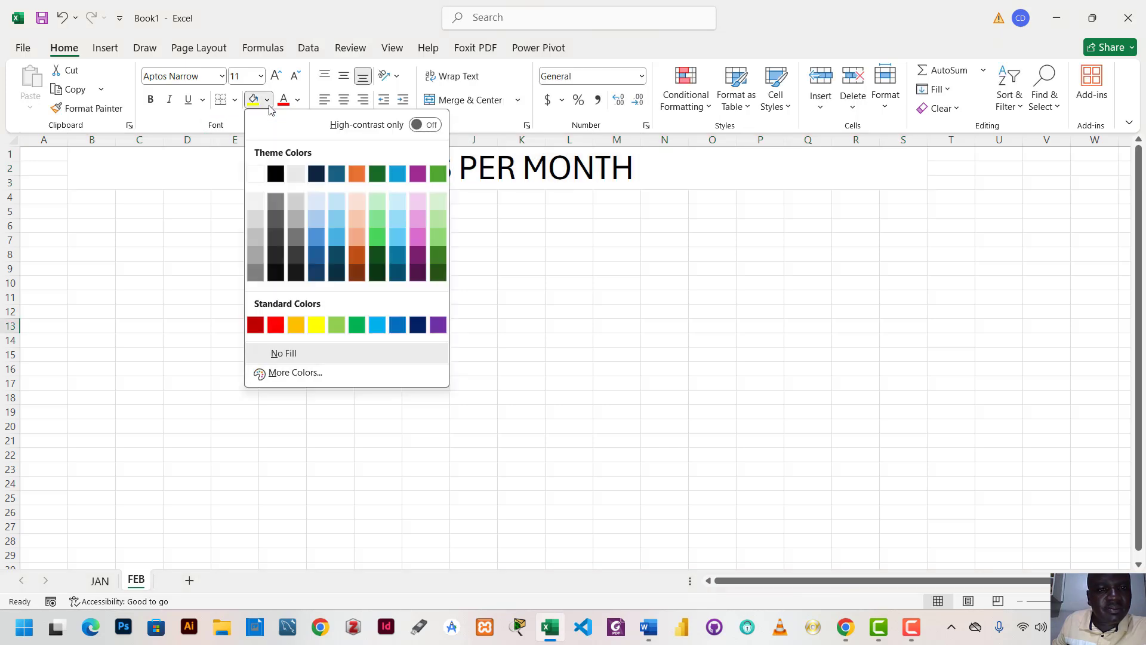
click(527, 295)
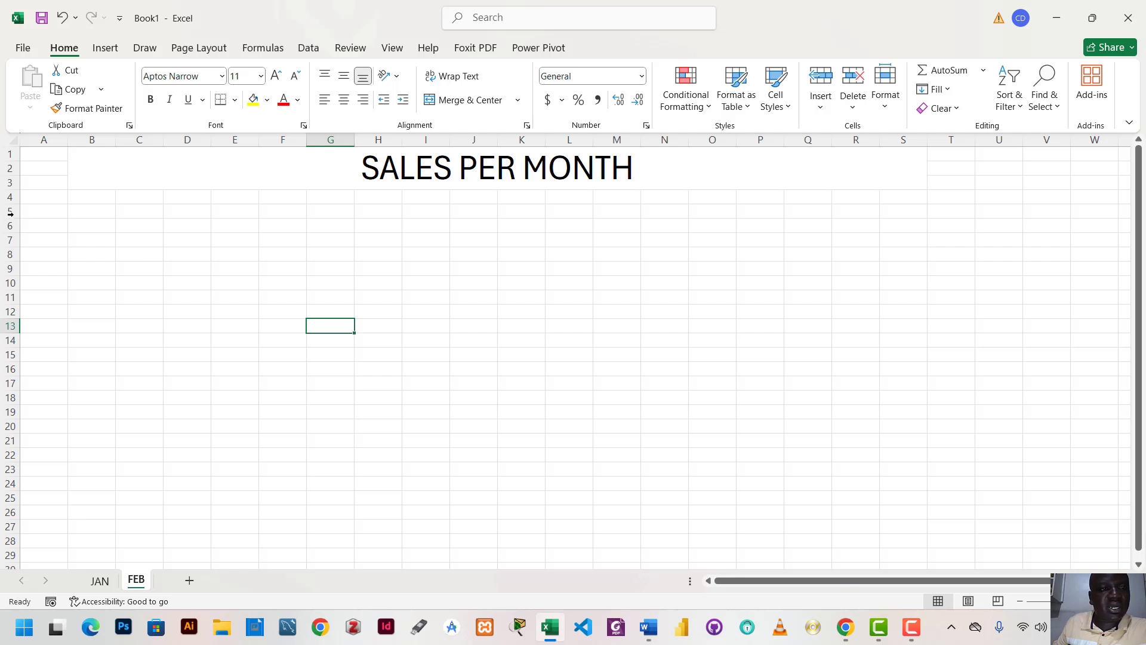
Enter the column headers S/NO, NAME and MONTH in cells A4 to C4 of the FEB sheet
click(35, 198)
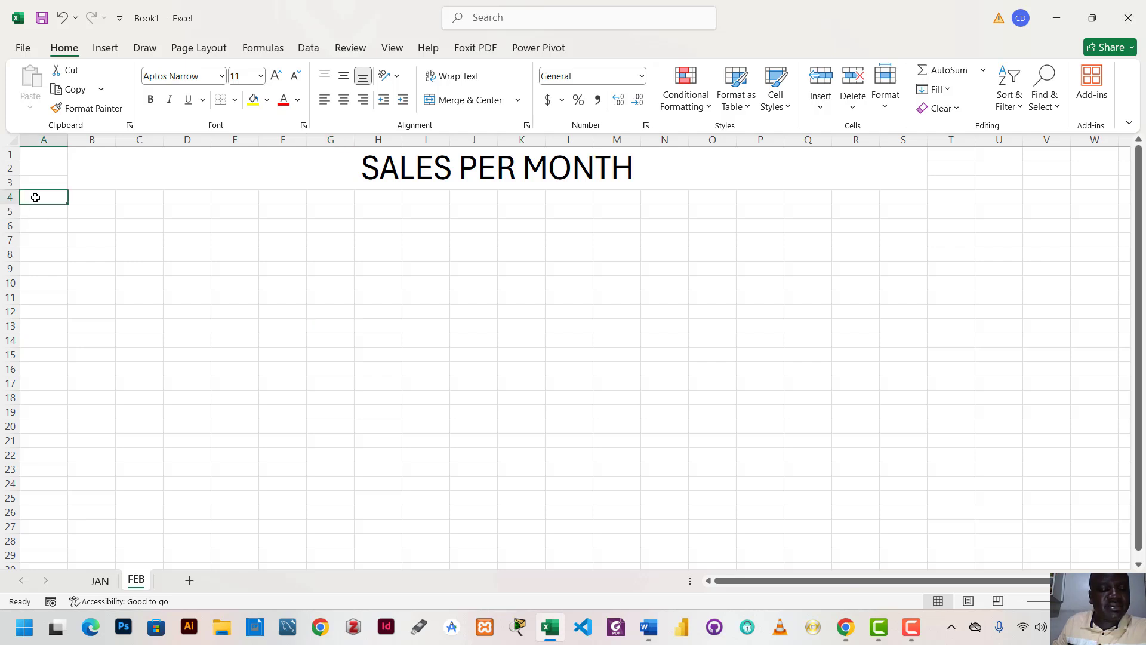
text(S)
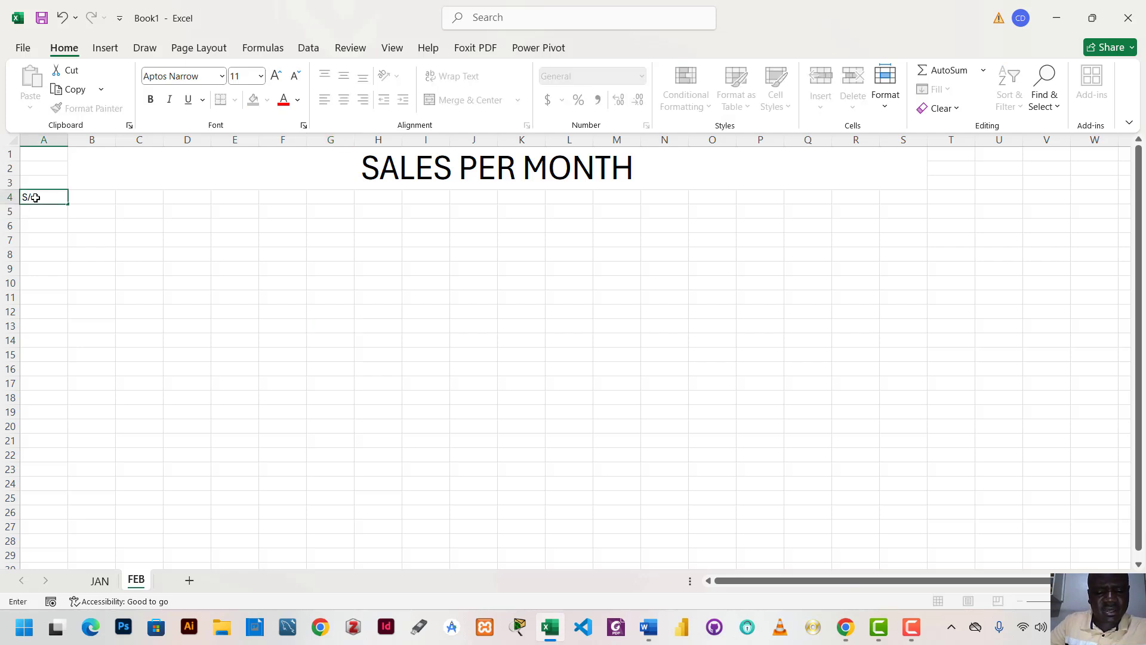
text(/NO)
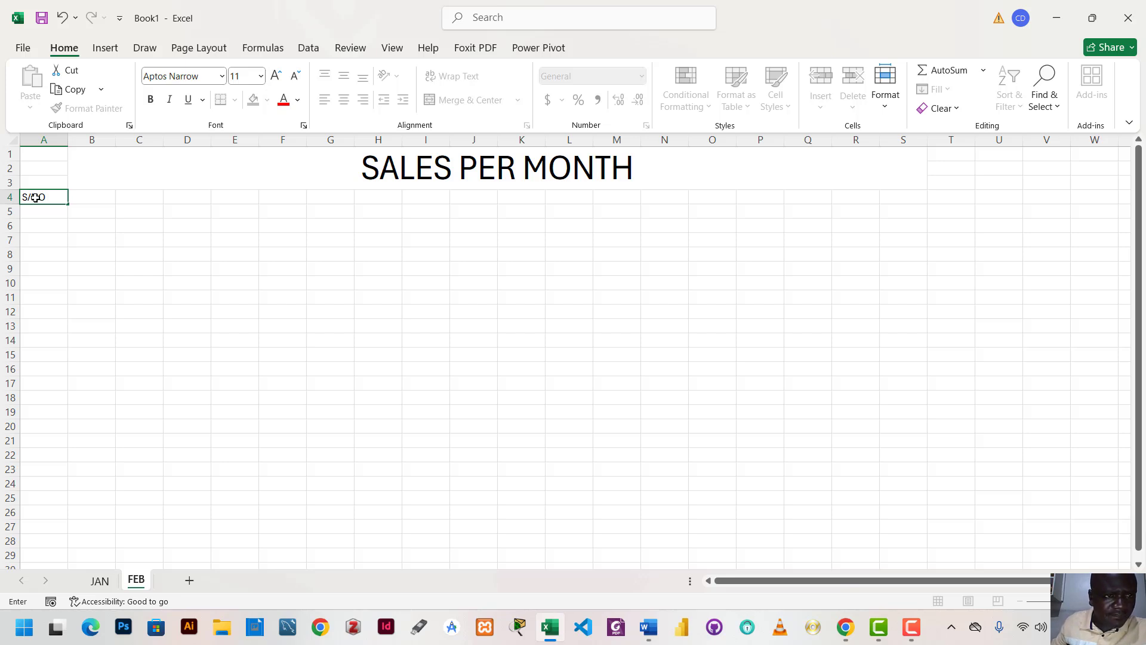
click(102, 197)
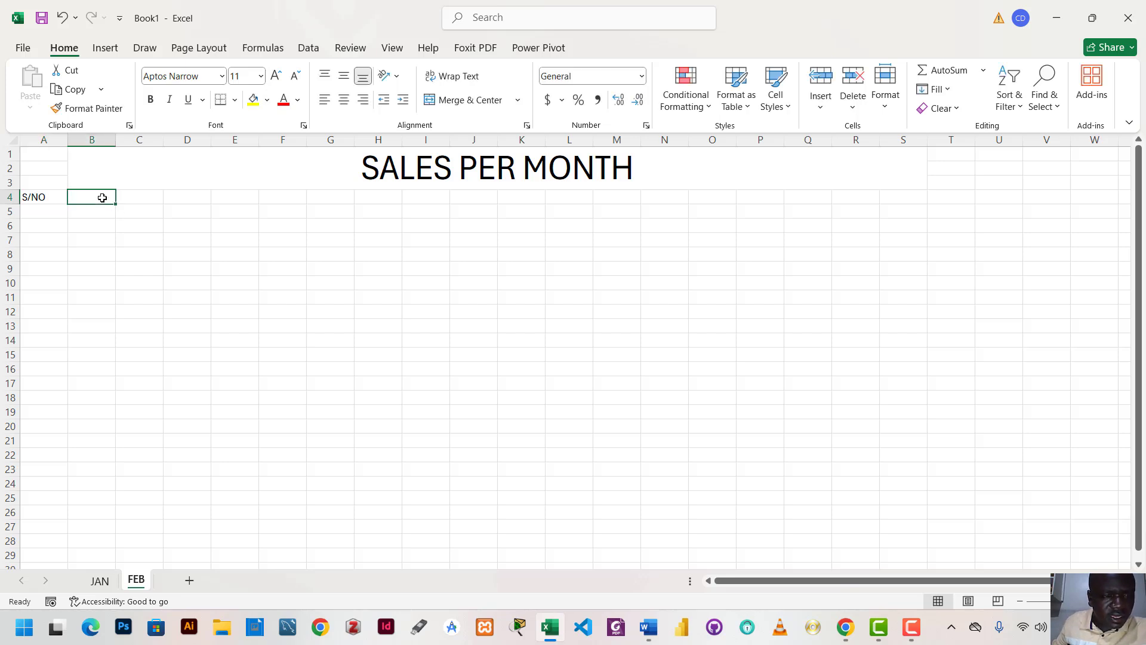
text(NAME)
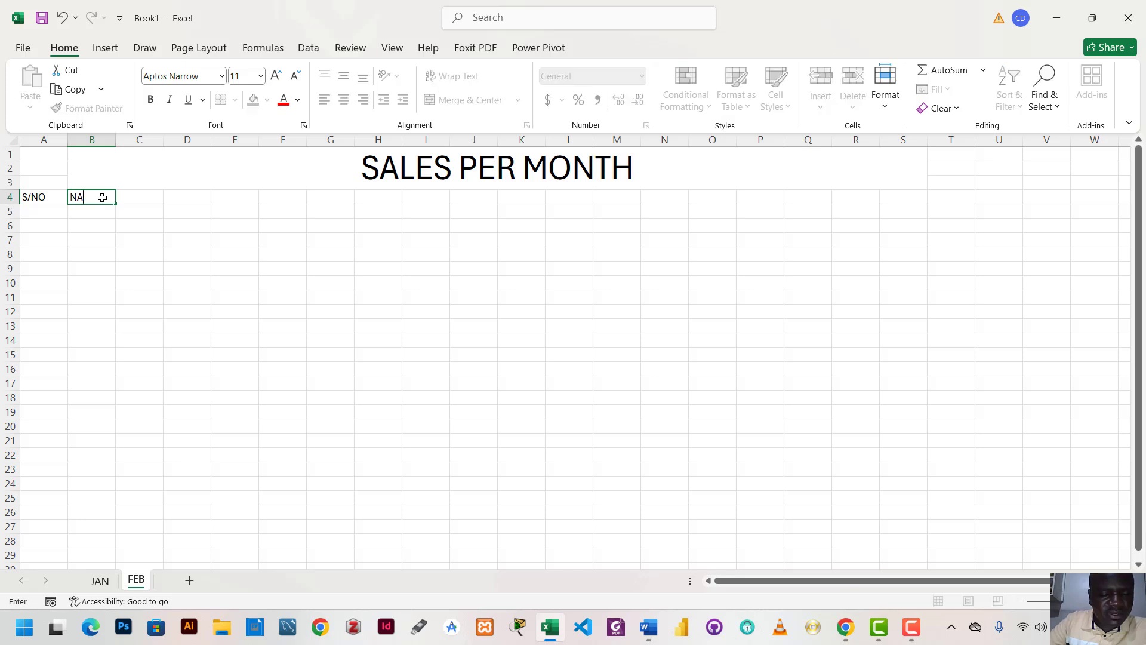
click(142, 201)
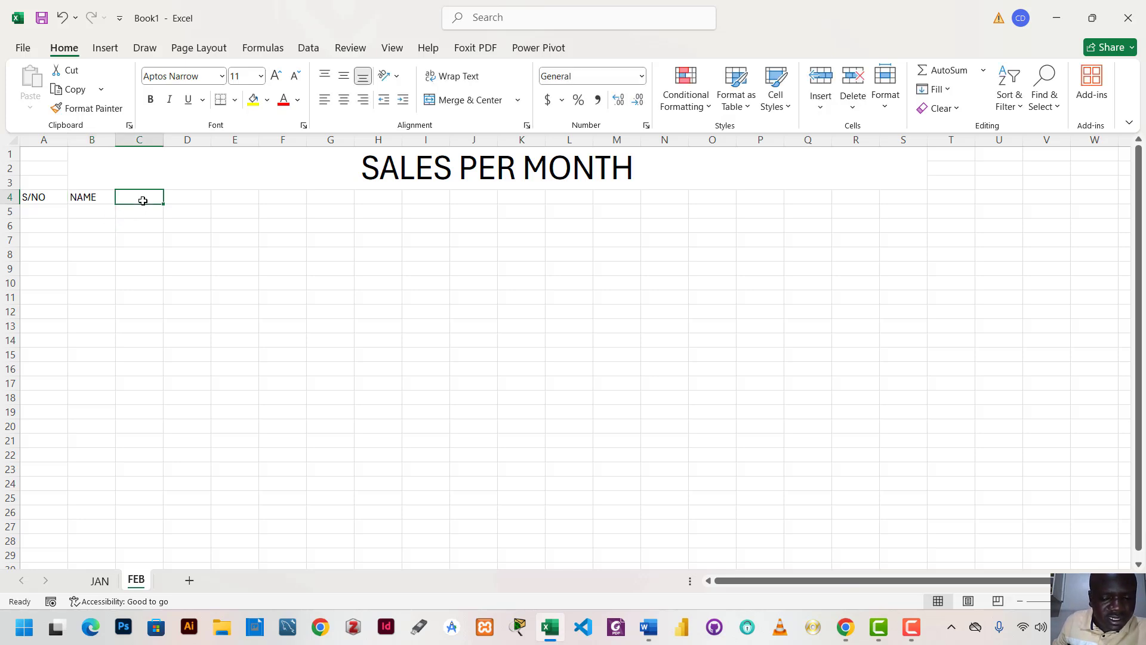
text(MONT)
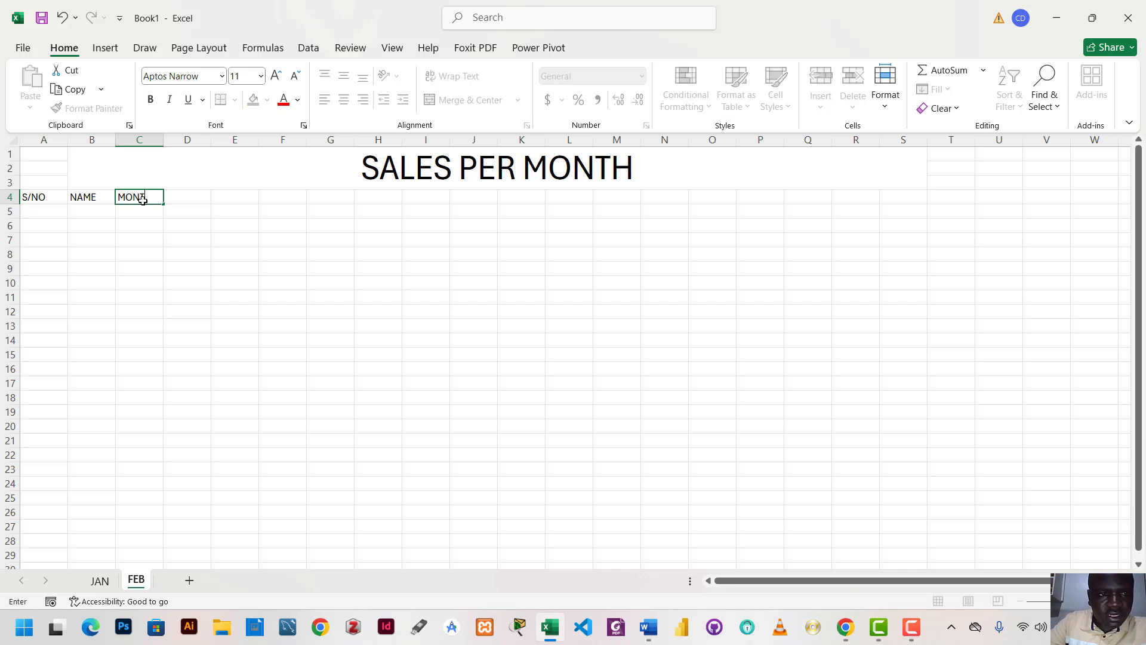
text(H)
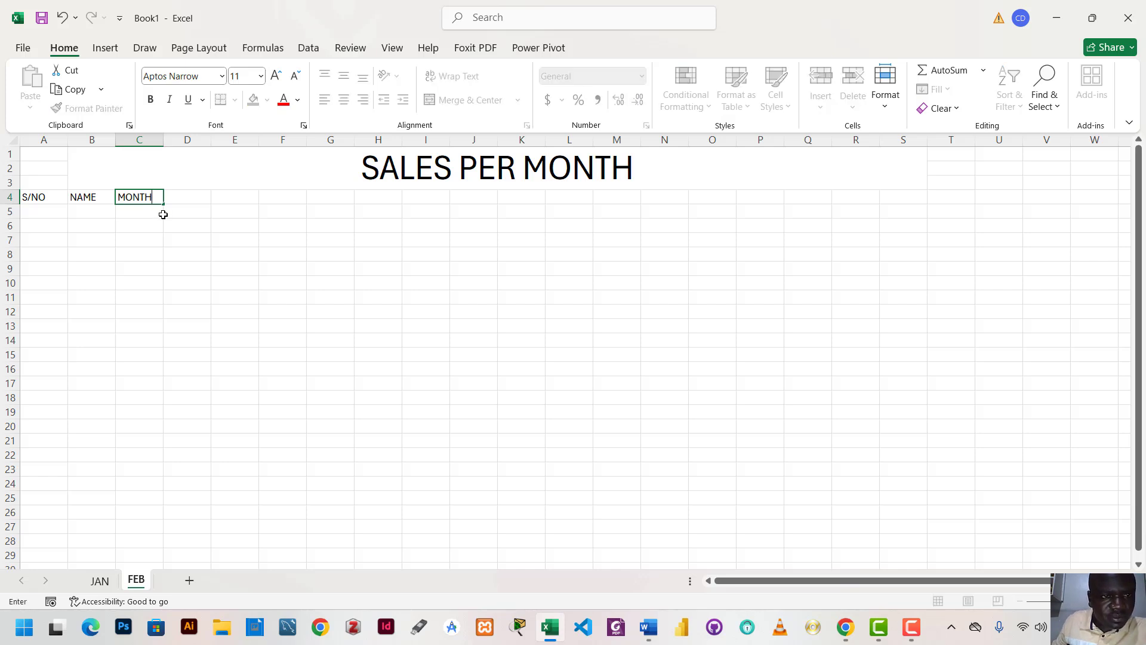
Enter the column header AMMOUNT in cell D4, beside the MONTH header
click(194, 199)
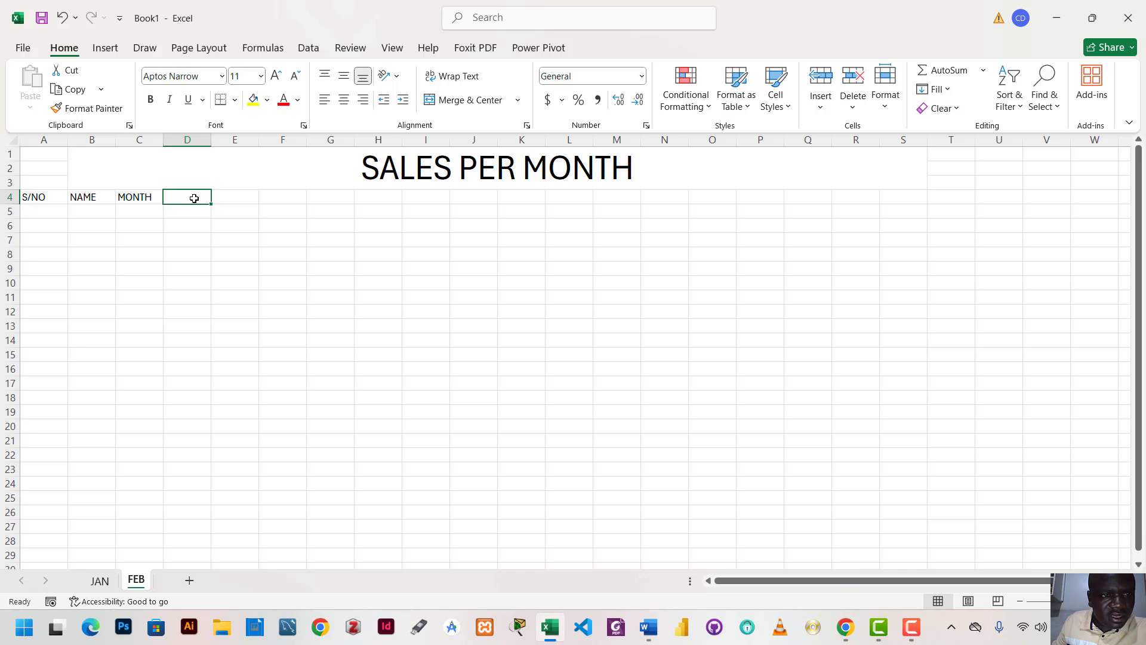
text(AM)
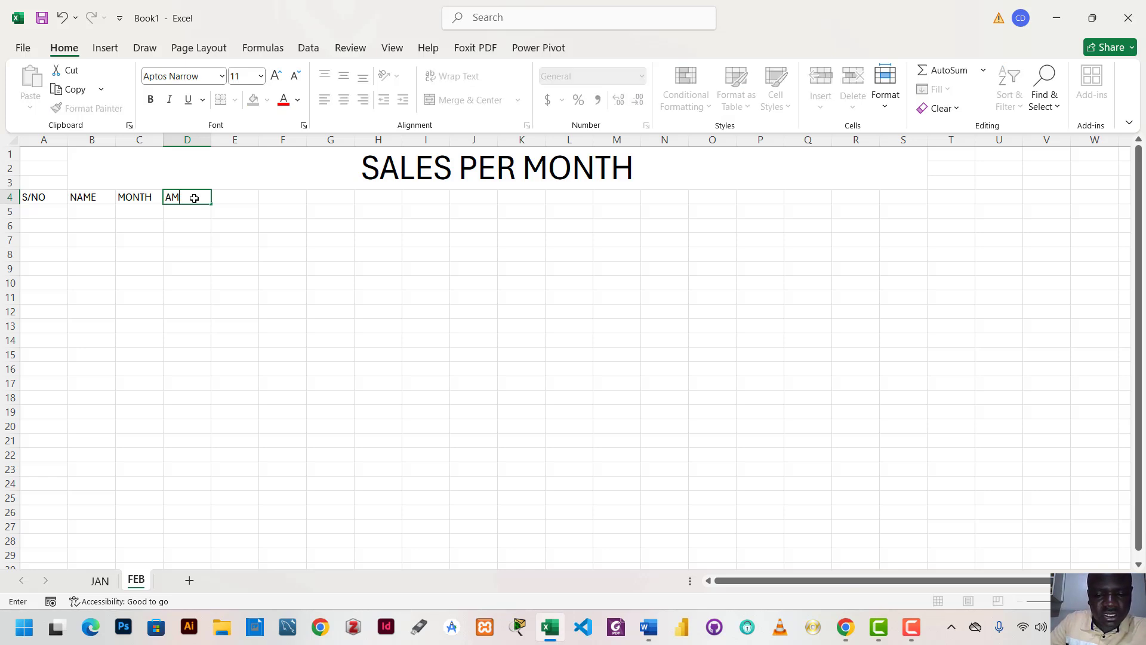
text(O)
key(BackSpace)
text(MOUNT)
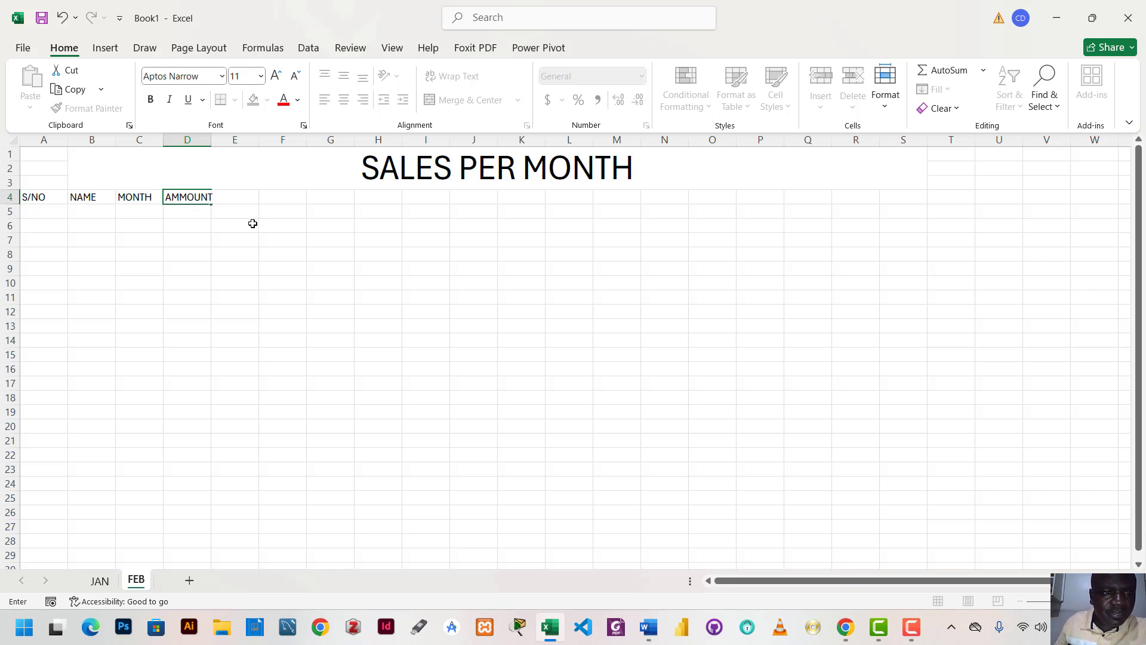
click(253, 223)
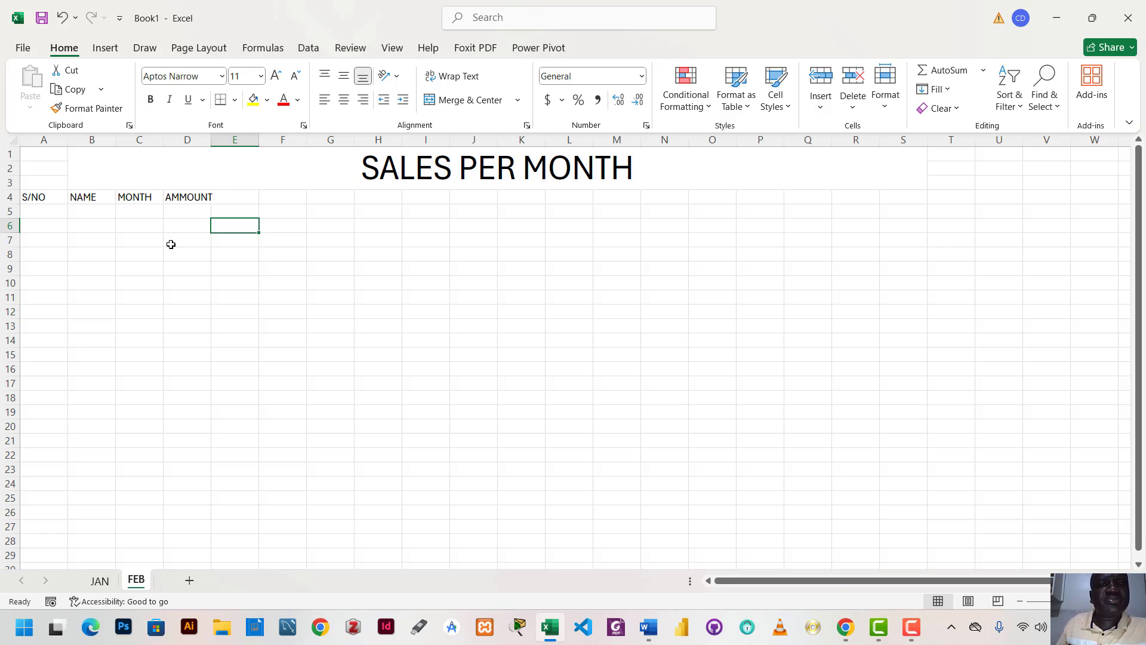
Number the rows under S/NO from 1 to 20 in A5:A24 by extending the series 1, 2
click(40, 207)
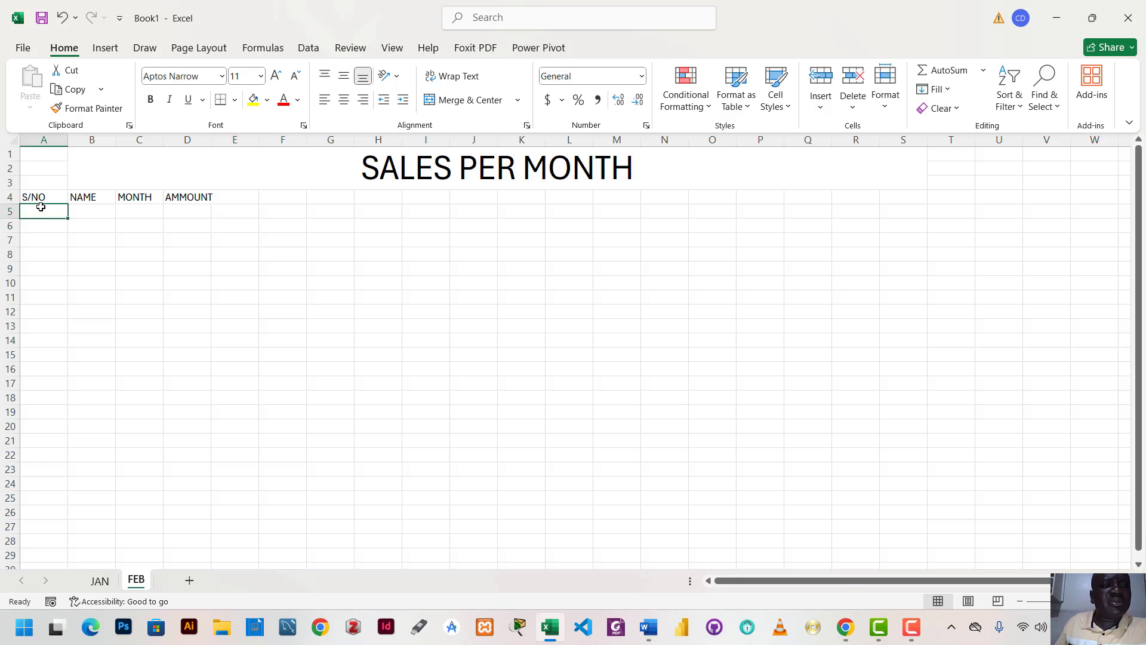
text(1)
click(41, 237)
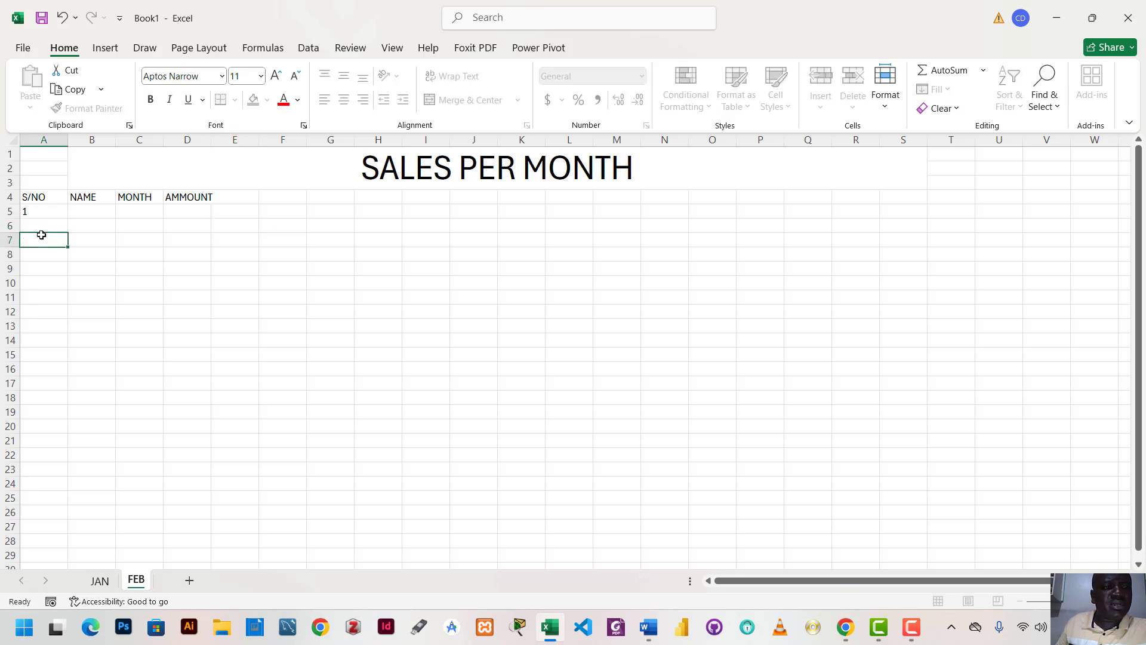
click(47, 225)
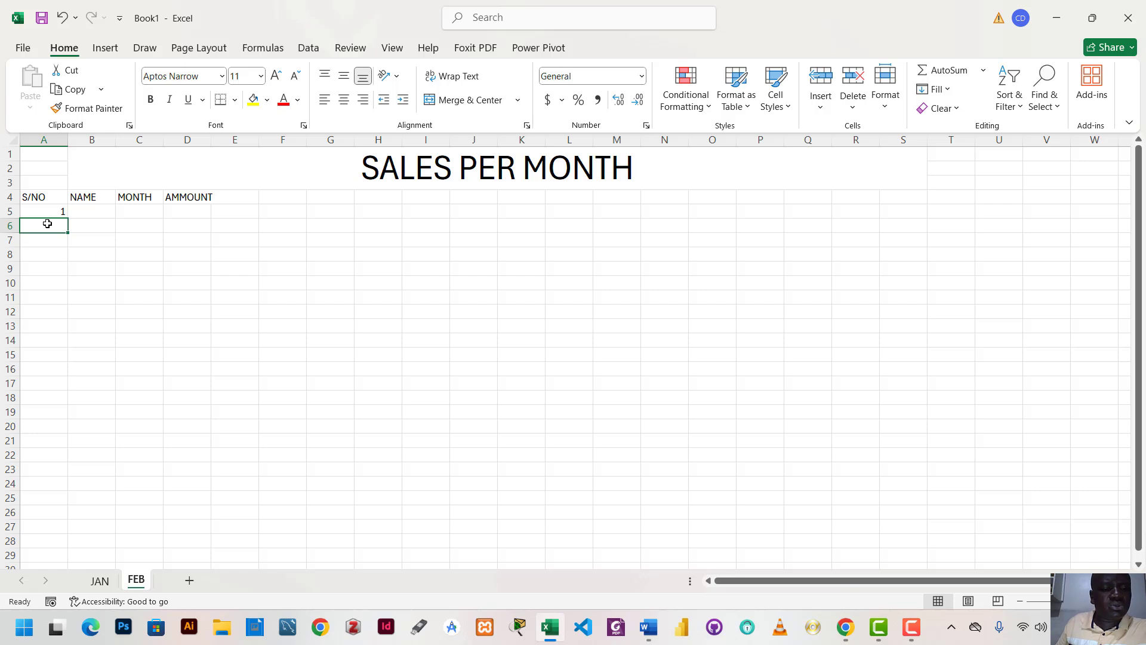
text(2)
click(126, 241)
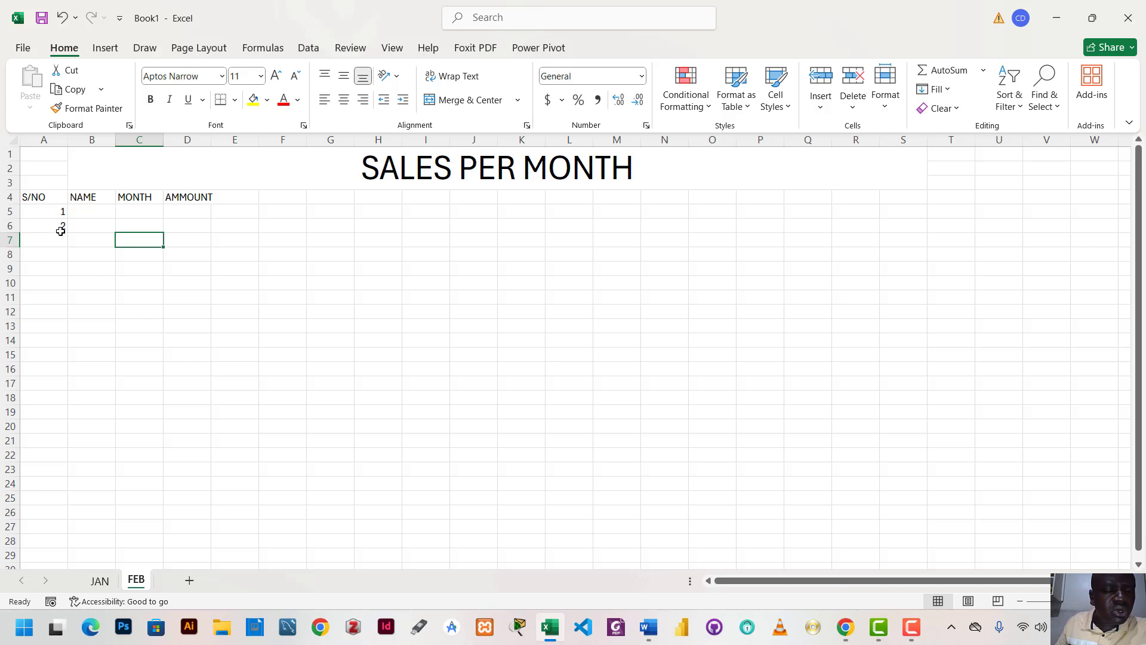
drag(55, 209, 69, 486)
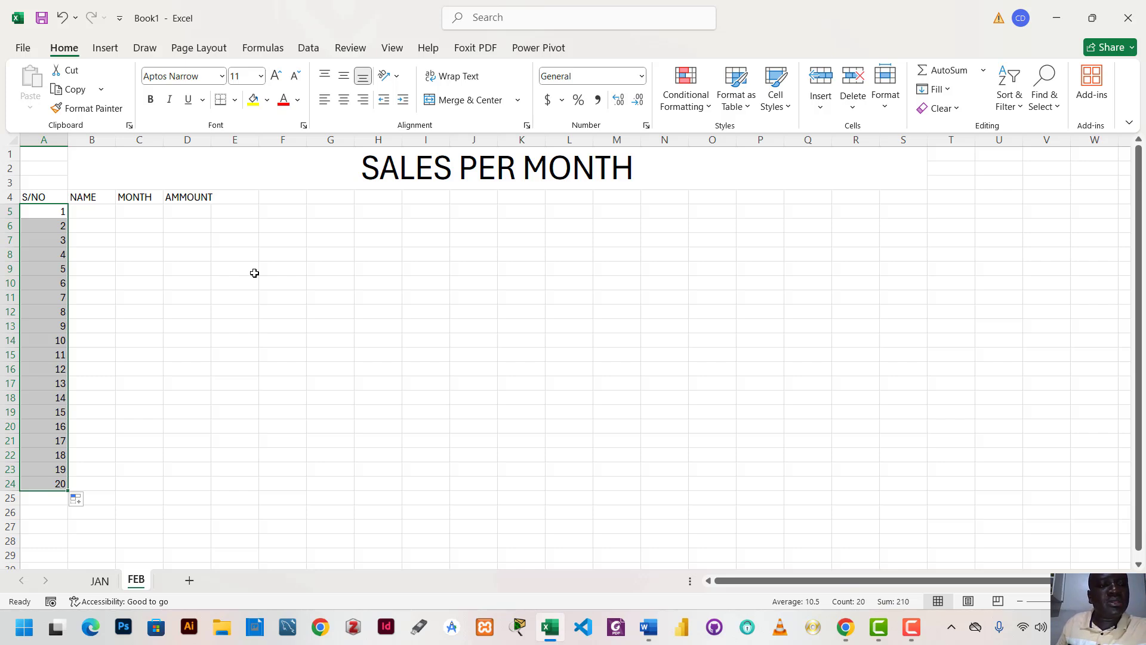
Enter four people's first names under the NAME header in cells B5 to B8
click(83, 211)
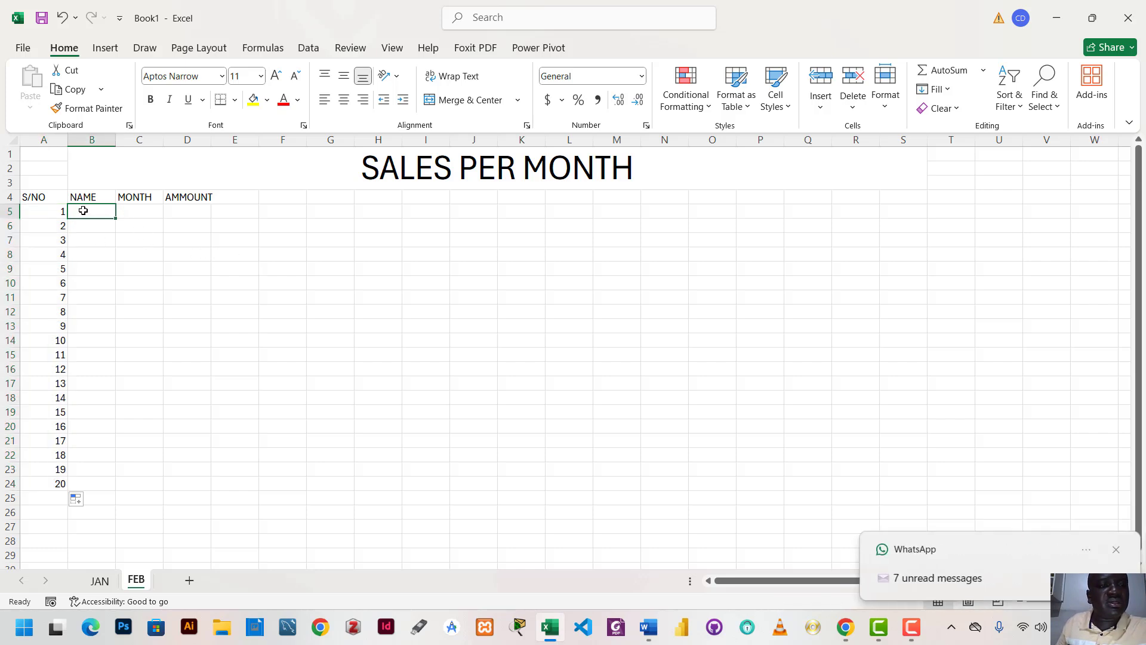
click(1114, 550)
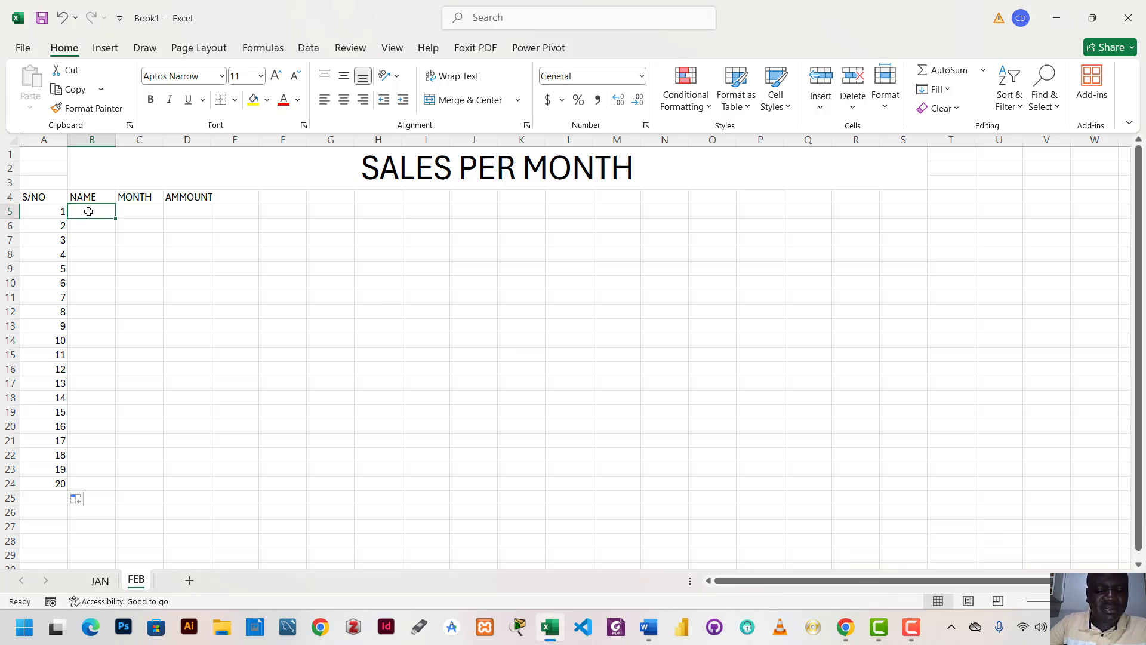
text(JOS)
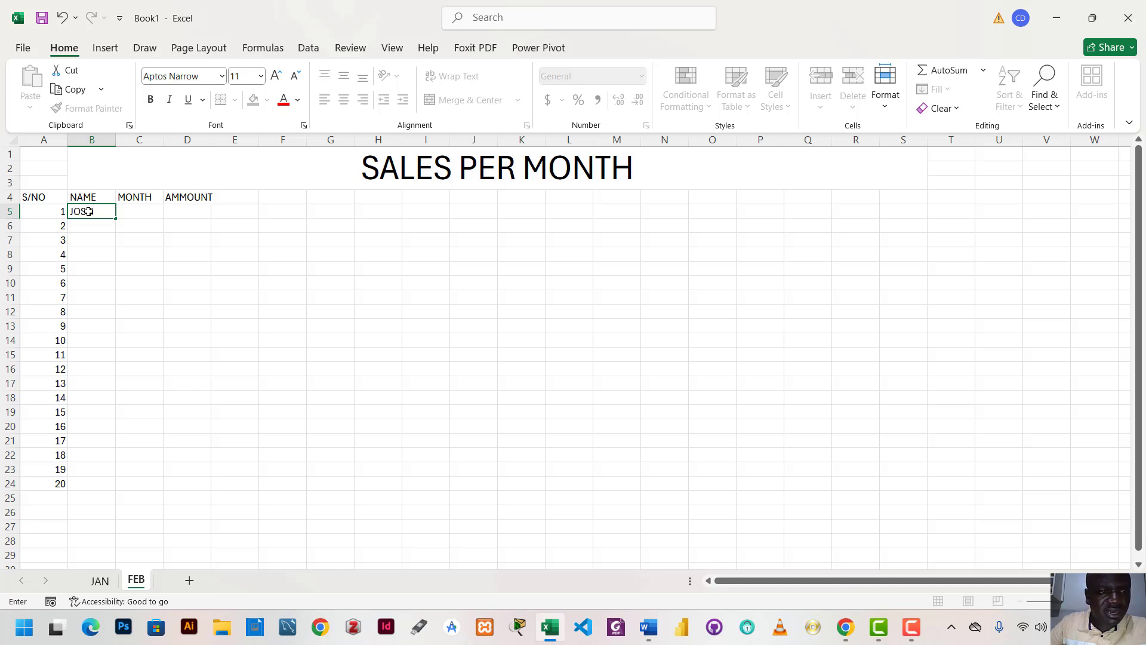
key(Return)
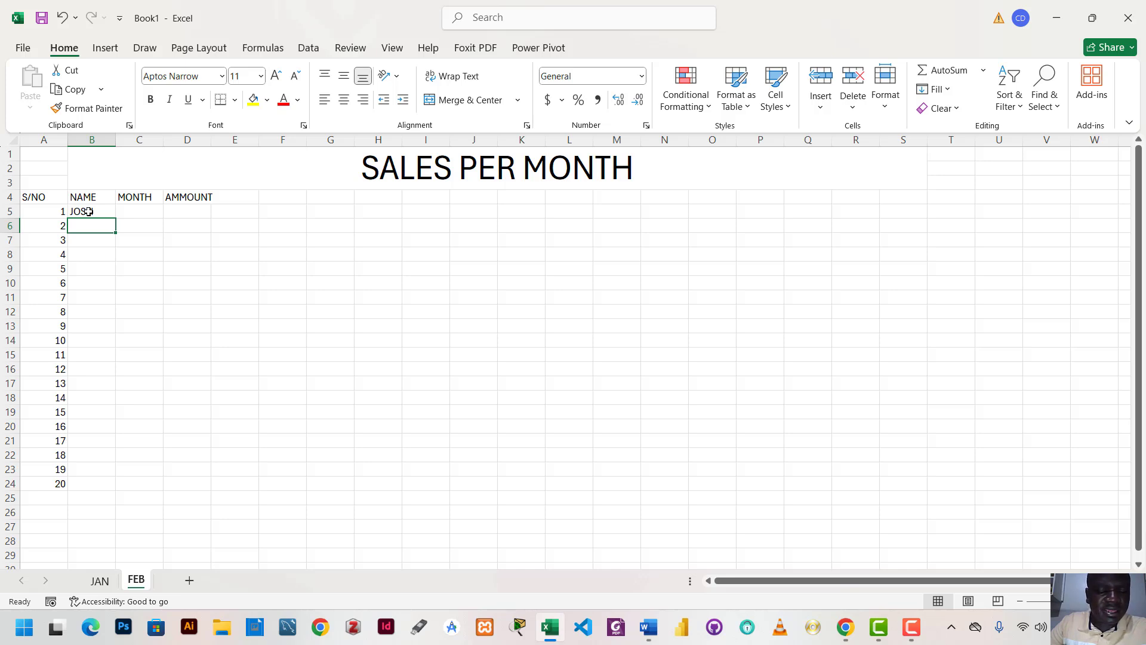
text(DAVI)
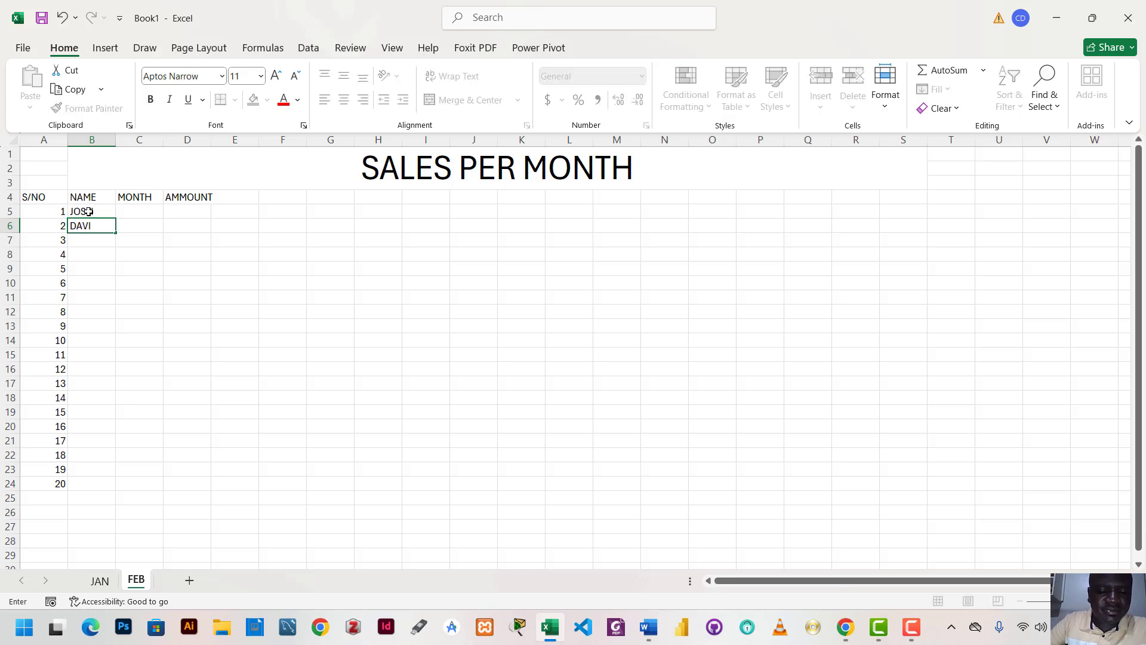
text(D)
key(Return)
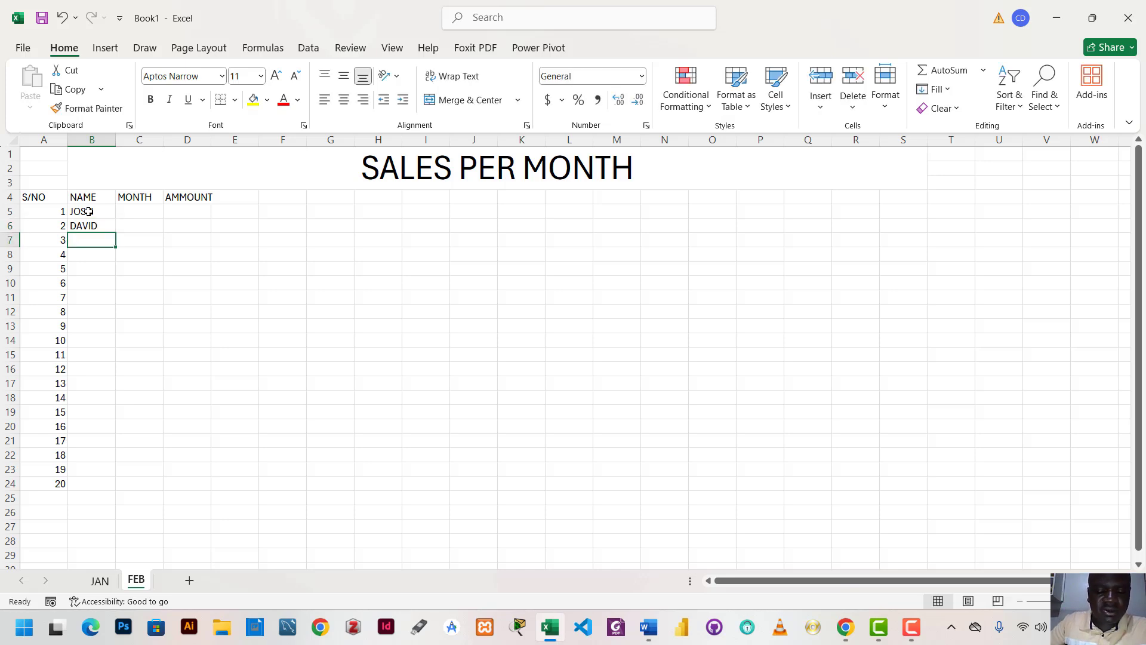
text(MOSH)
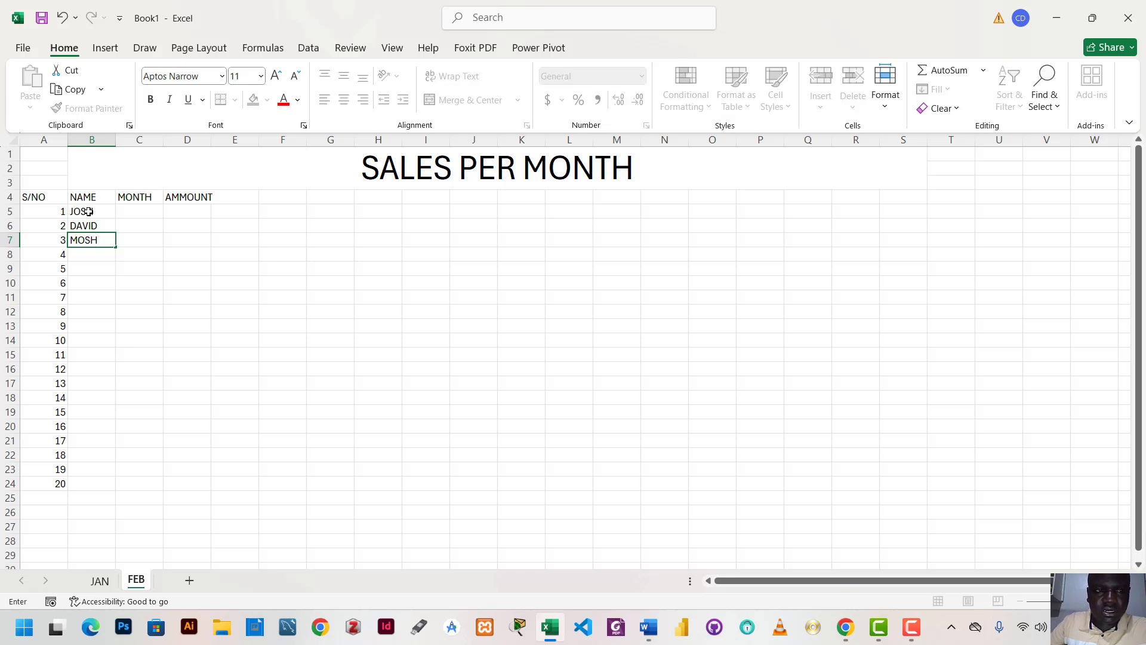
key(Return)
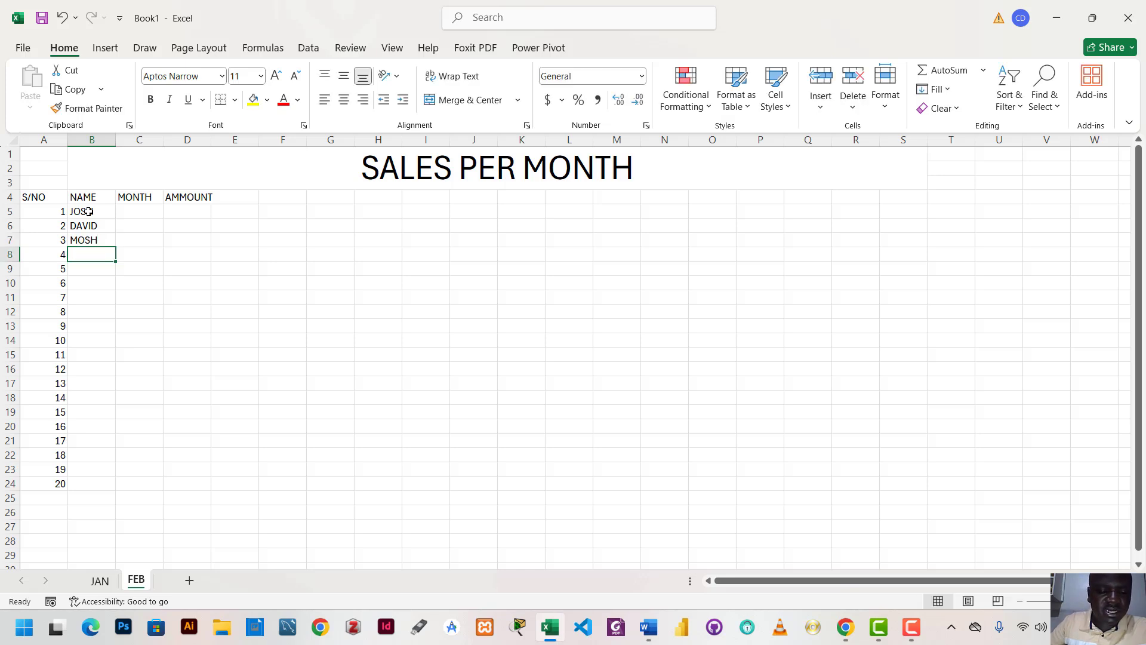
text(ELIZ)
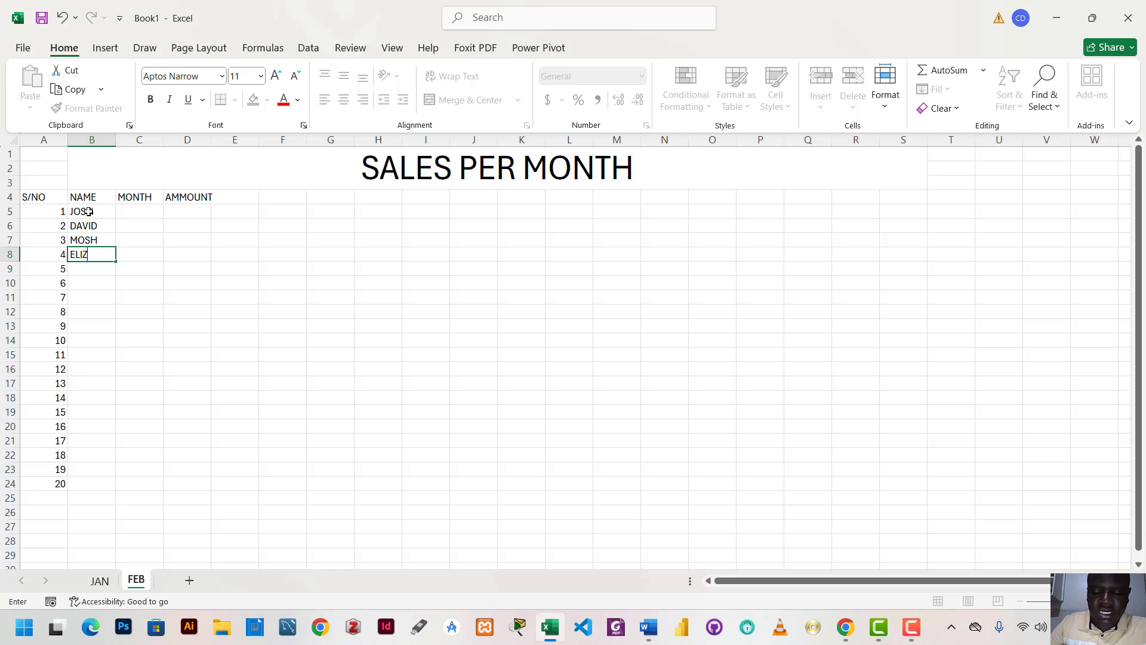
key(Return)
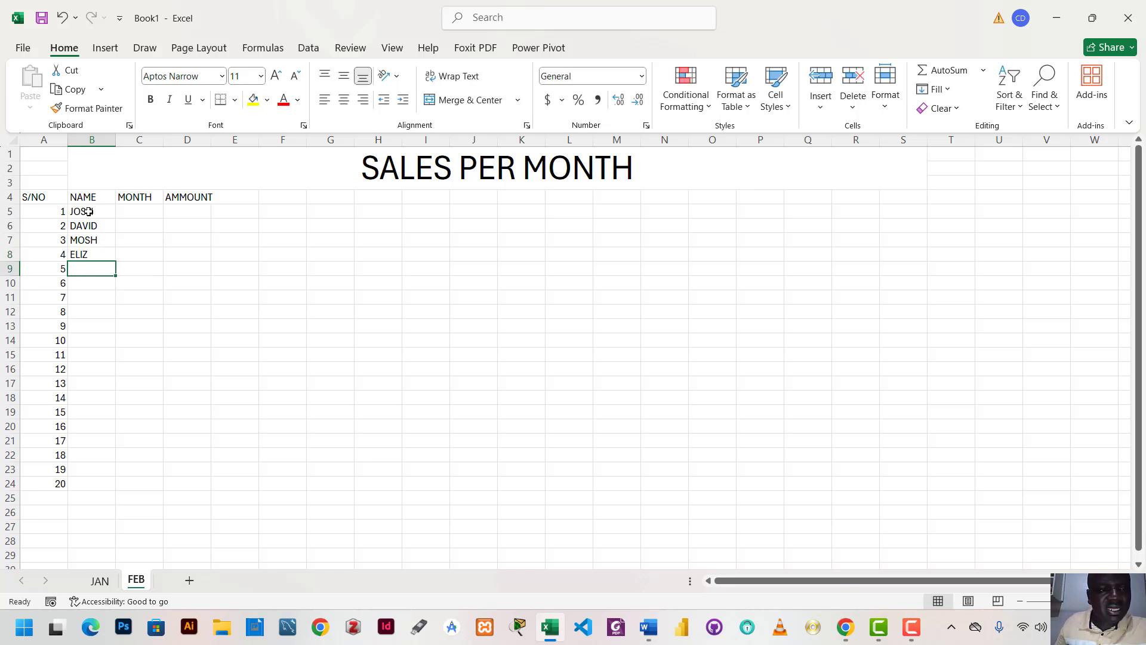
Enter JANUARY 2023 in cell C5 under MONTH and autofit the width of column C
click(140, 211)
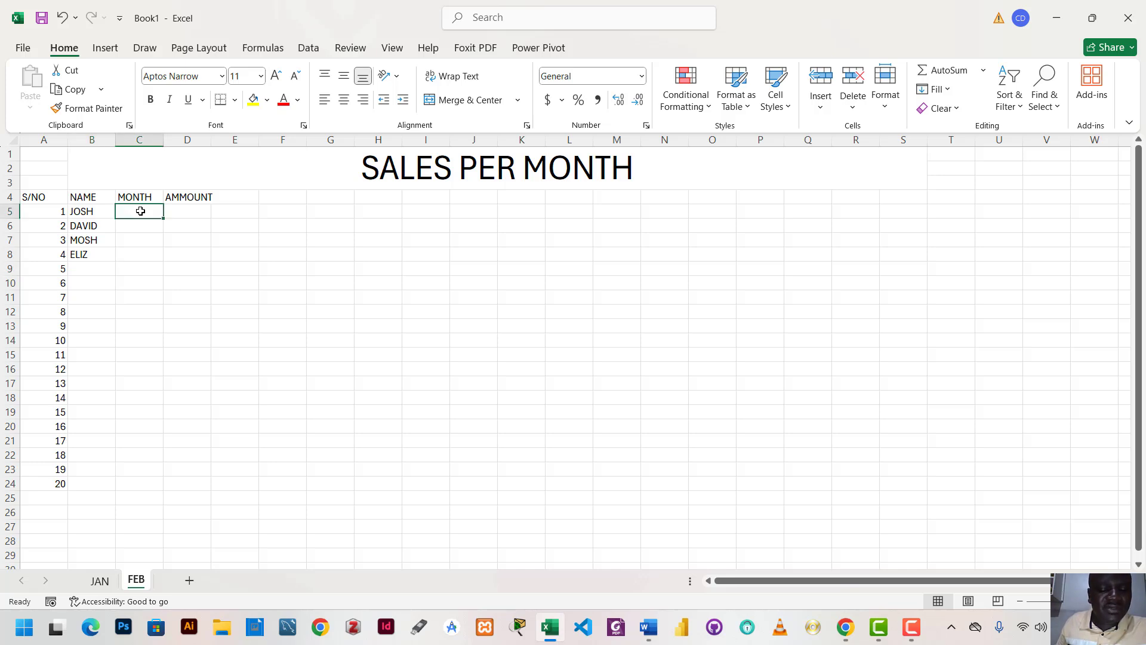
text(JAN)
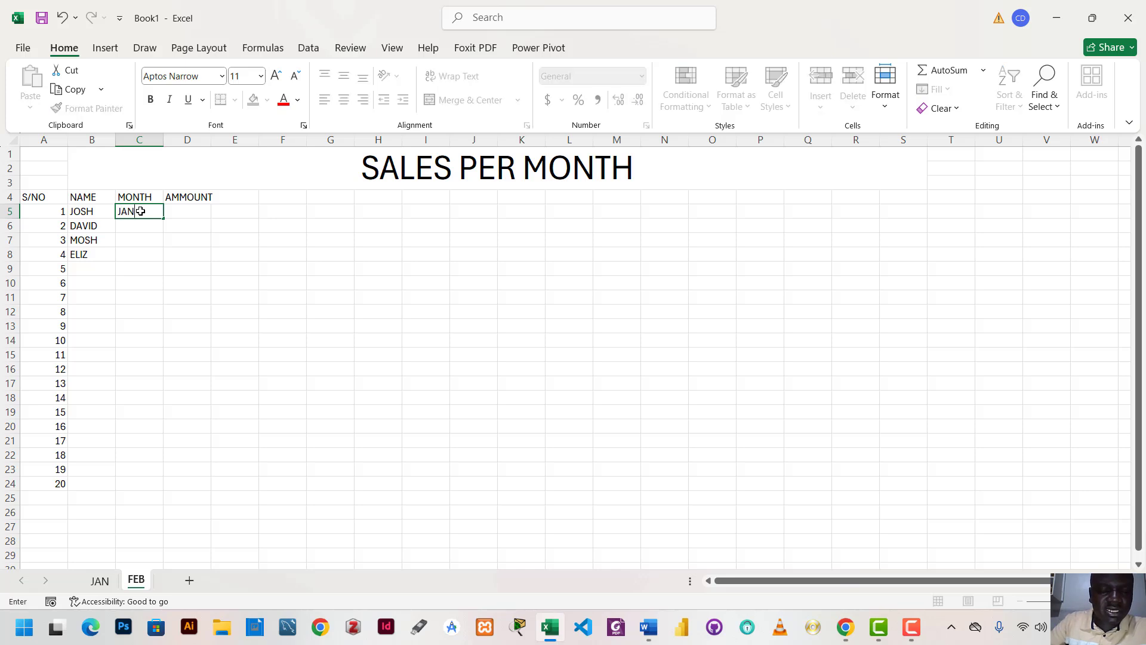
text(UARY 2023)
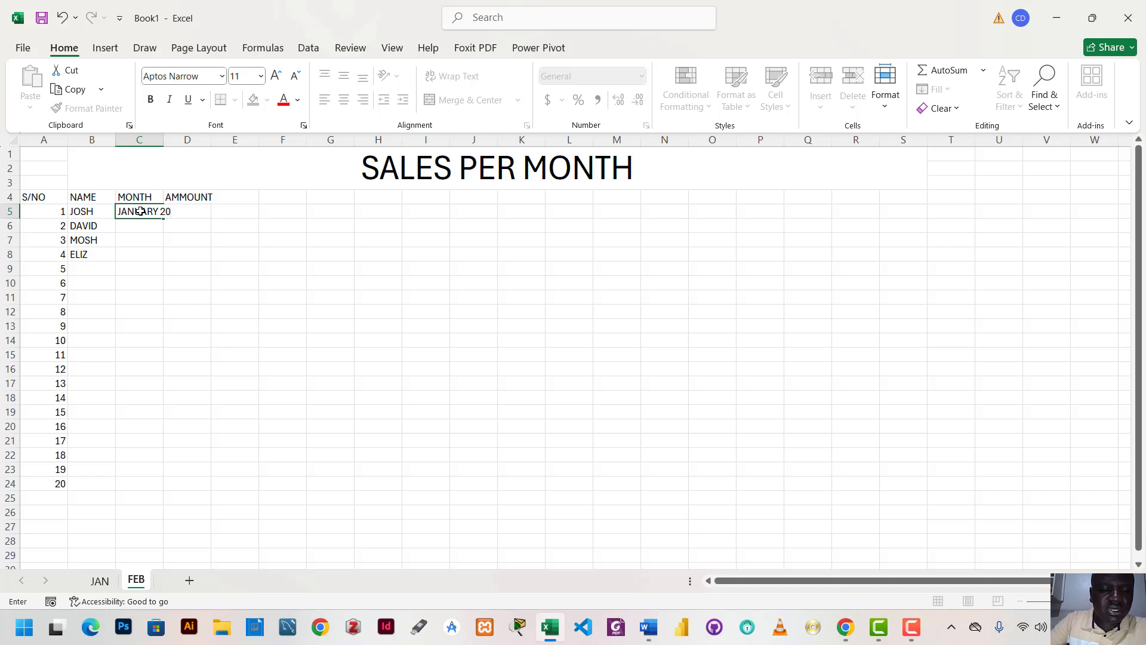
click(325, 255)
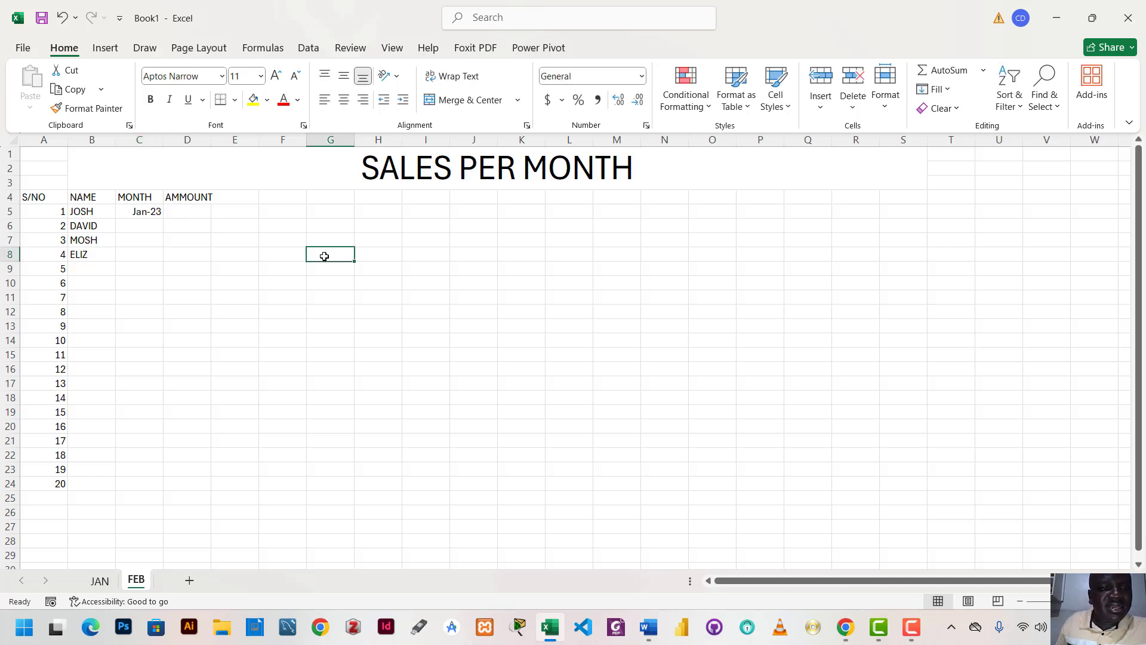
double_click(163, 139)
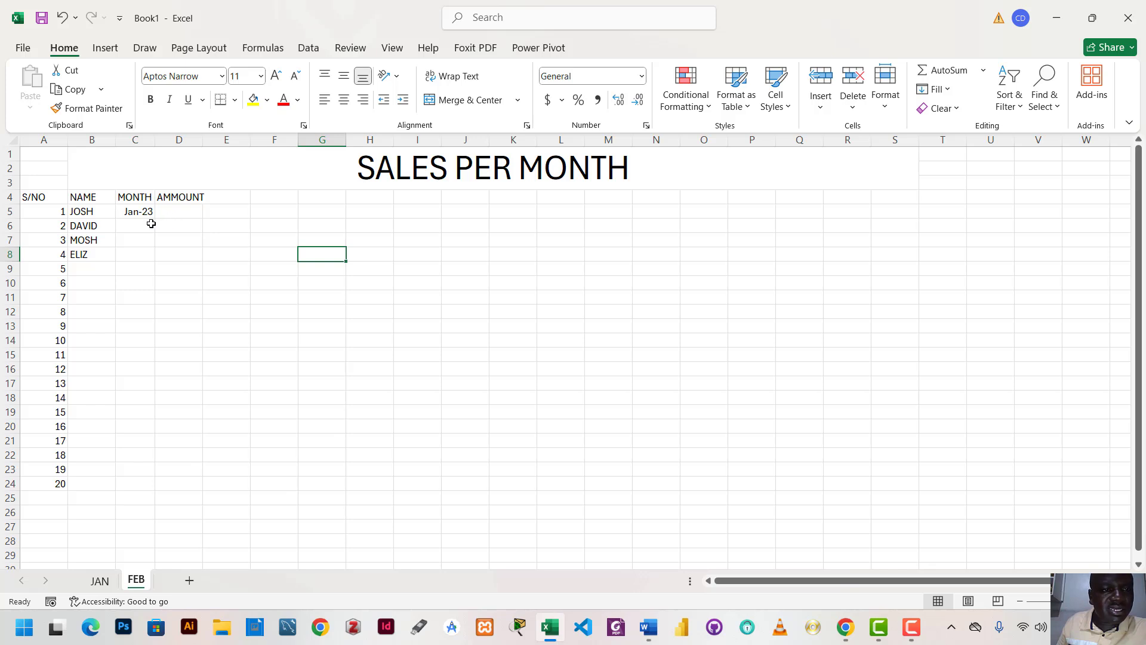
Enter FEBRUARY 2023 in cell C6 under the MONTH header
click(132, 223)
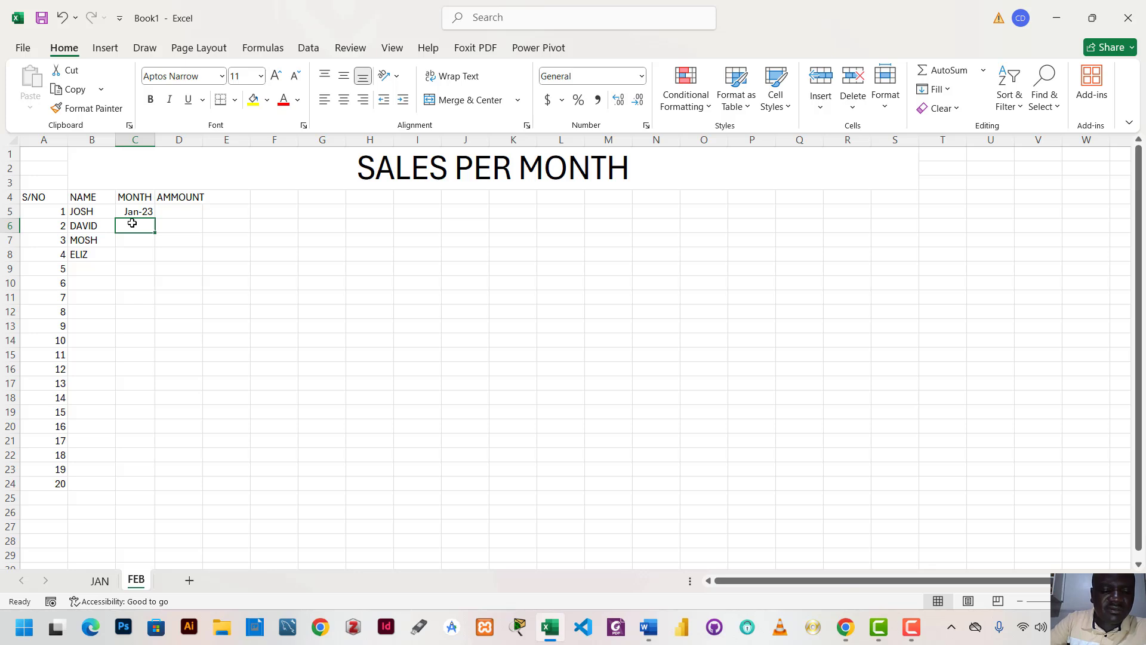
text(FE)
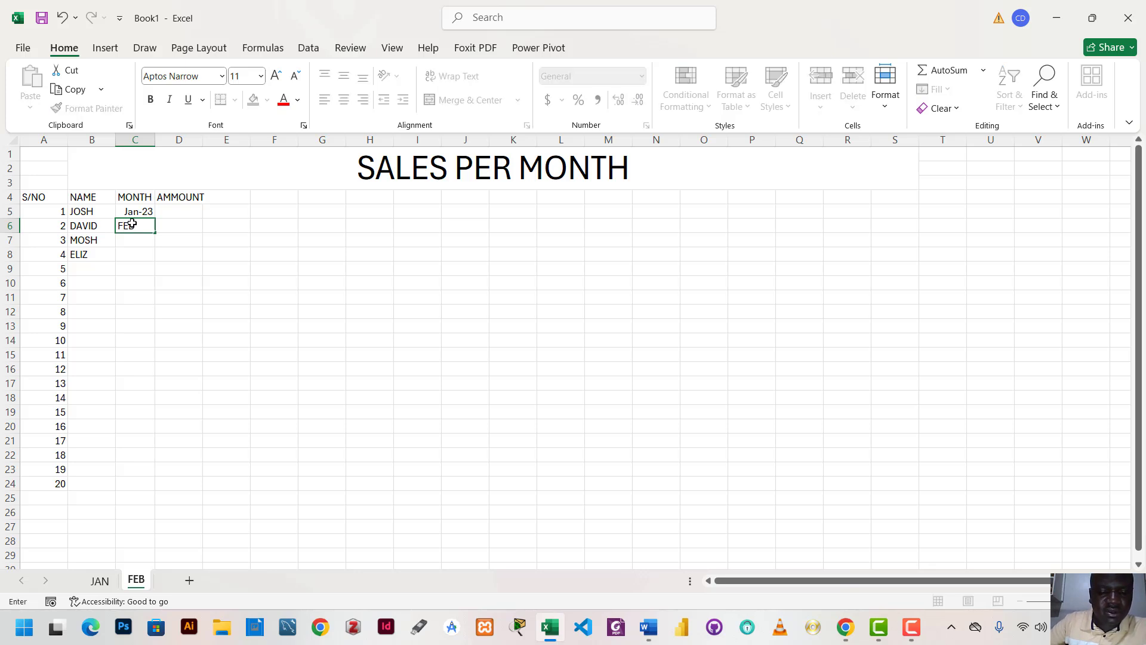
text(BR)
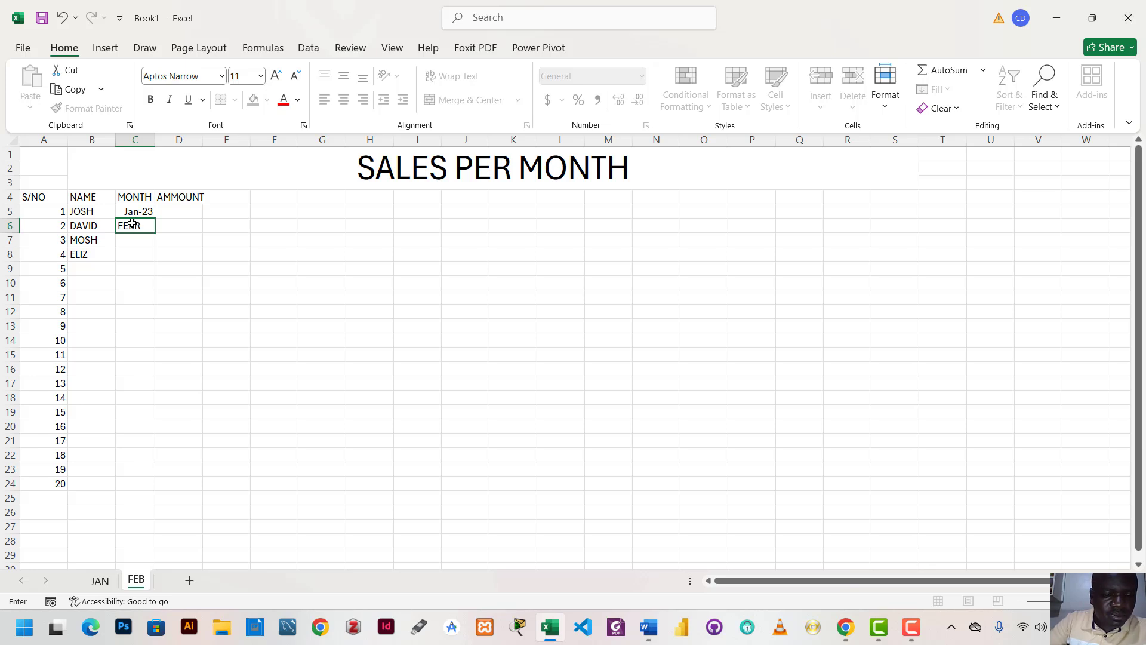
text(UARY)
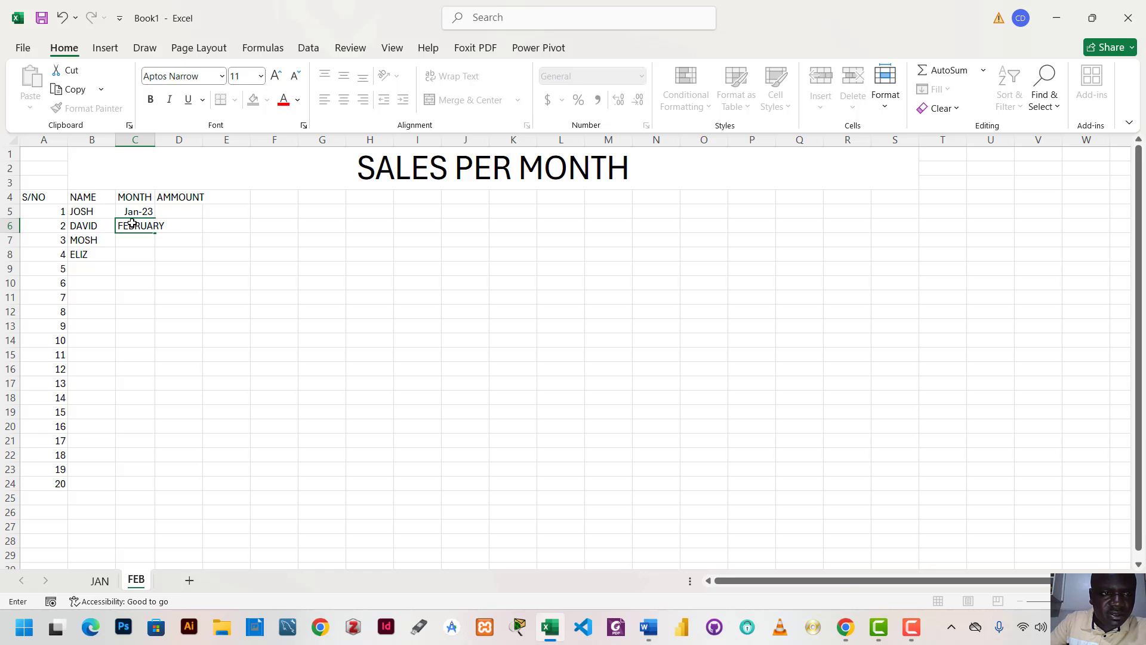
text( 2023)
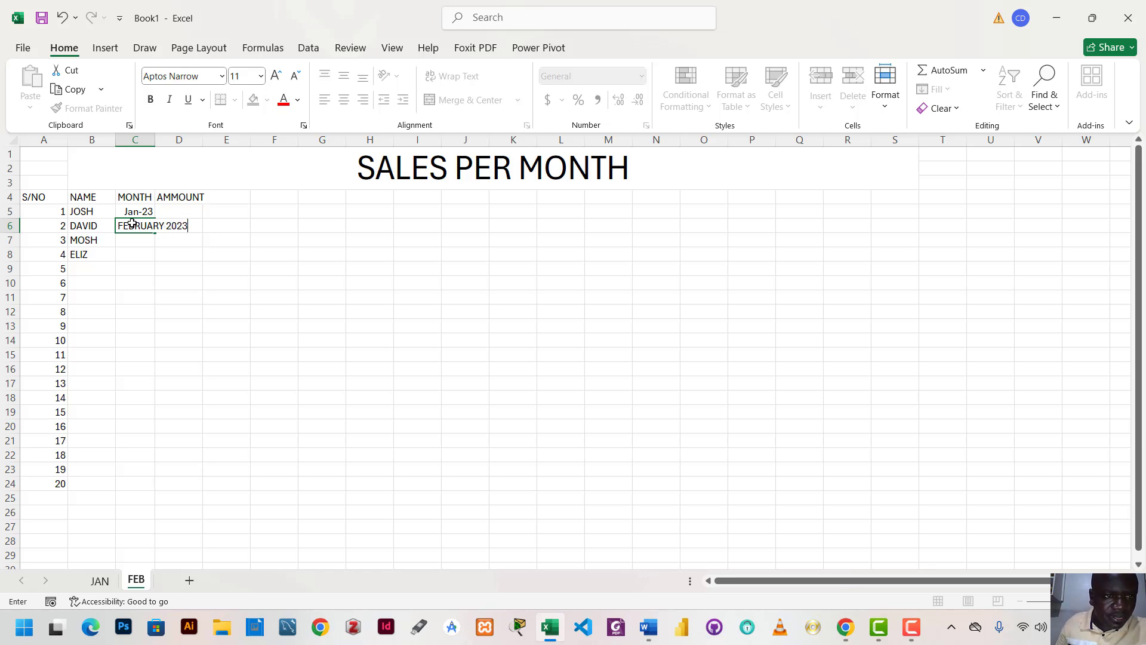
click(354, 272)
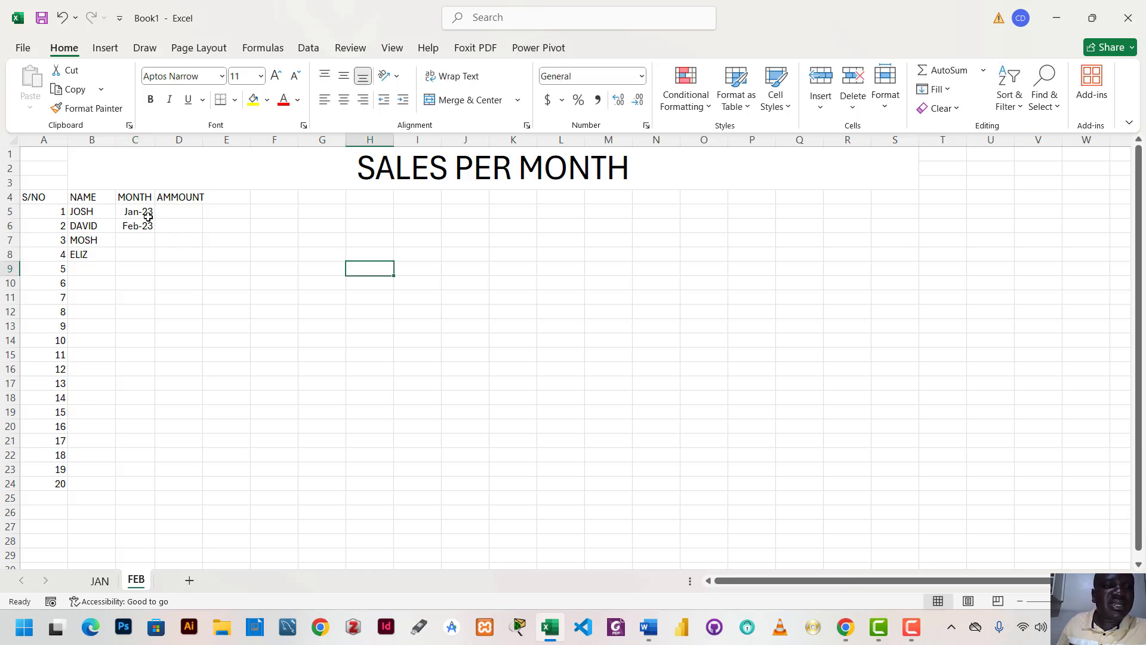
Extend the monthly series from C5:C6 down the MONTH column to cell C24
drag(138, 211, 145, 226)
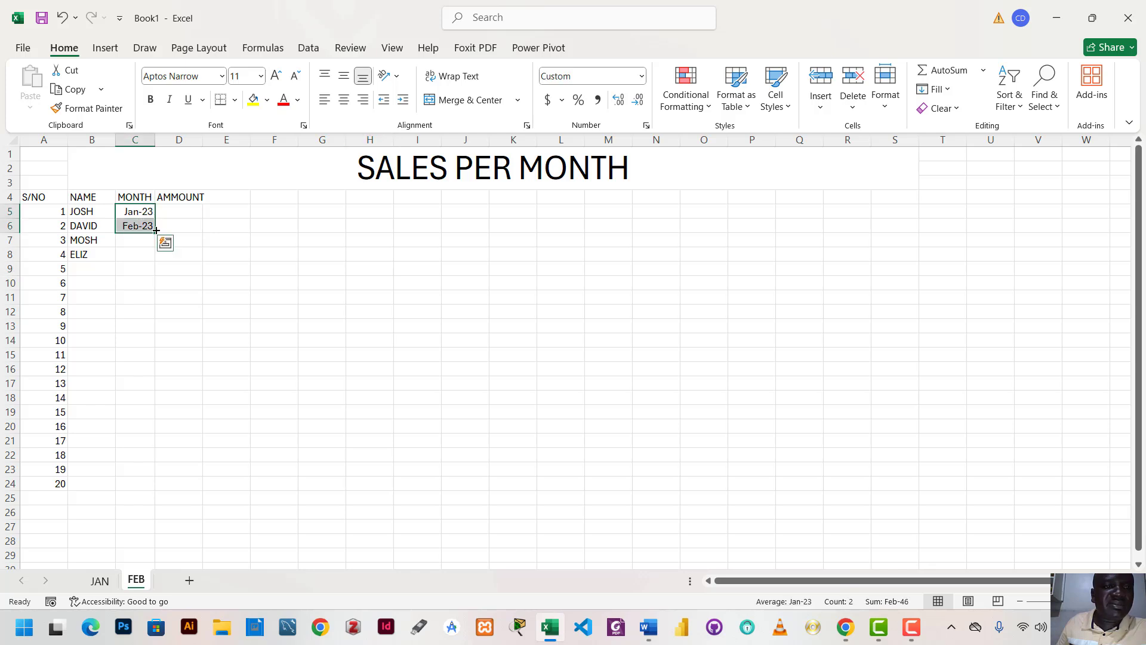
drag(154, 232, 135, 485)
click(198, 246)
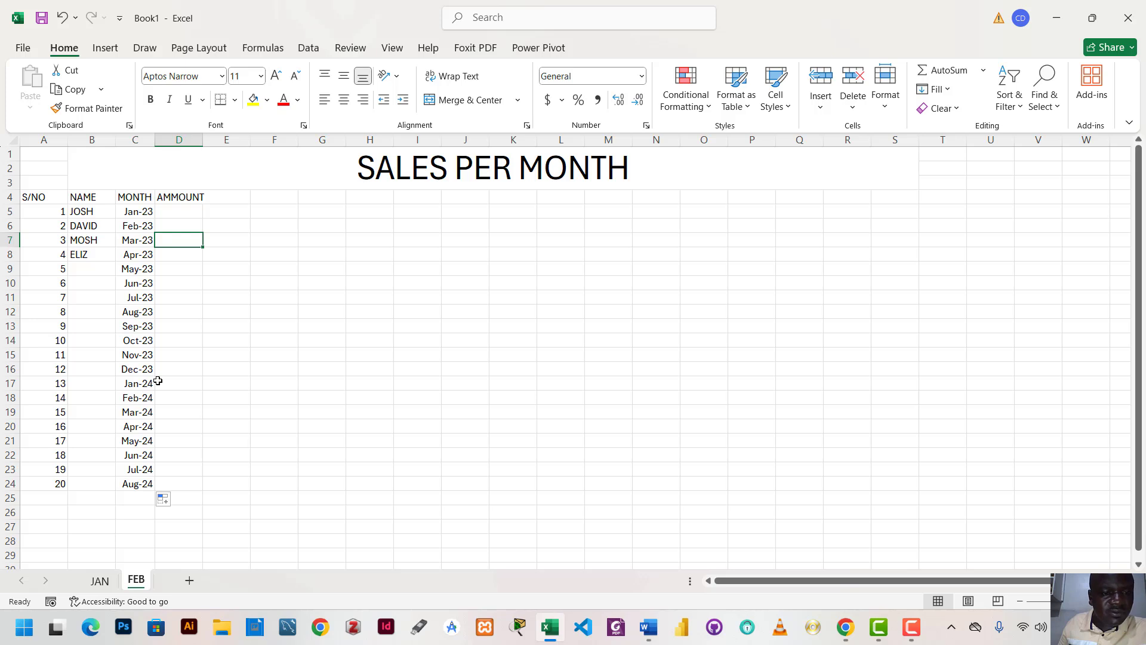
Repeat the four names from B5:B8 down the NAME column to cell B24
click(182, 212)
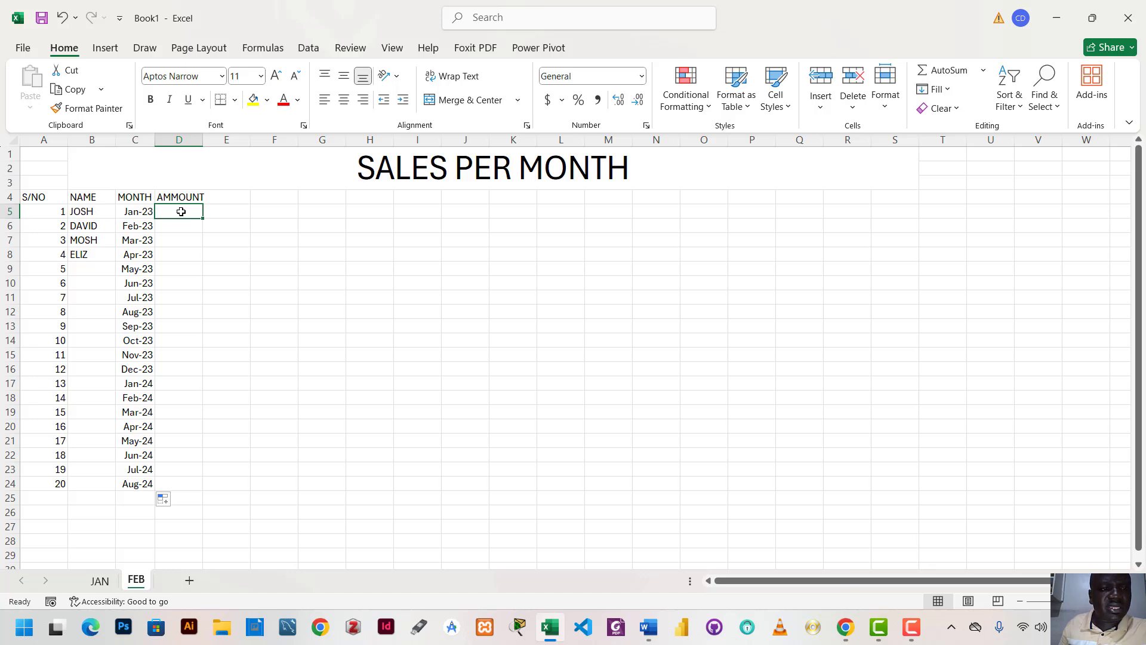
drag(84, 212, 99, 488)
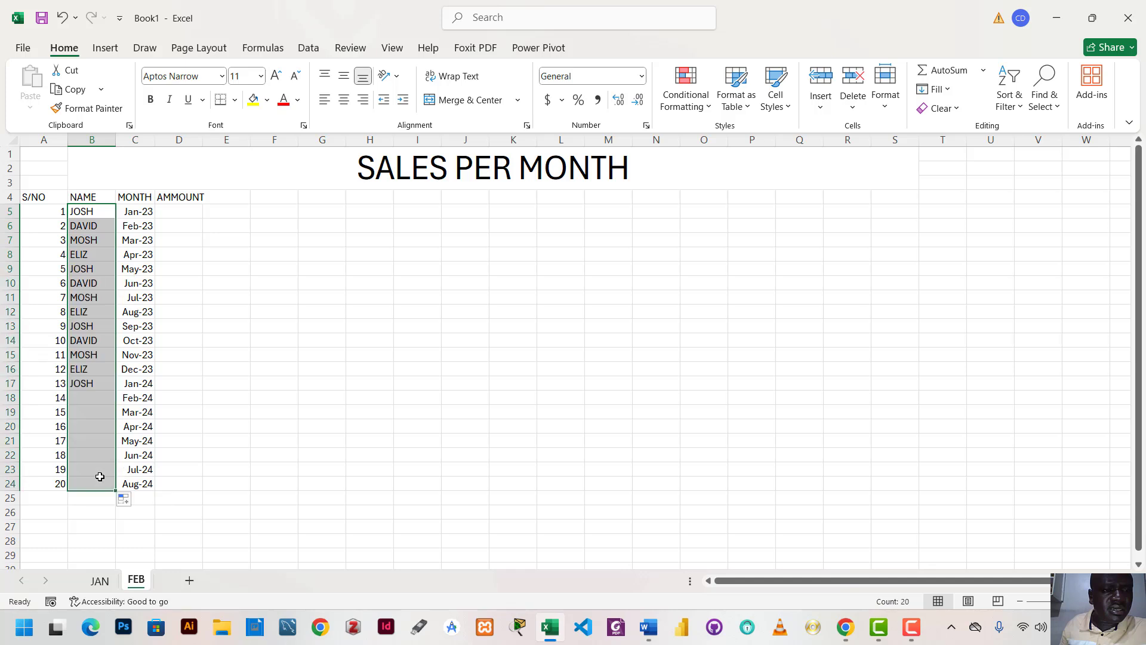
click(248, 355)
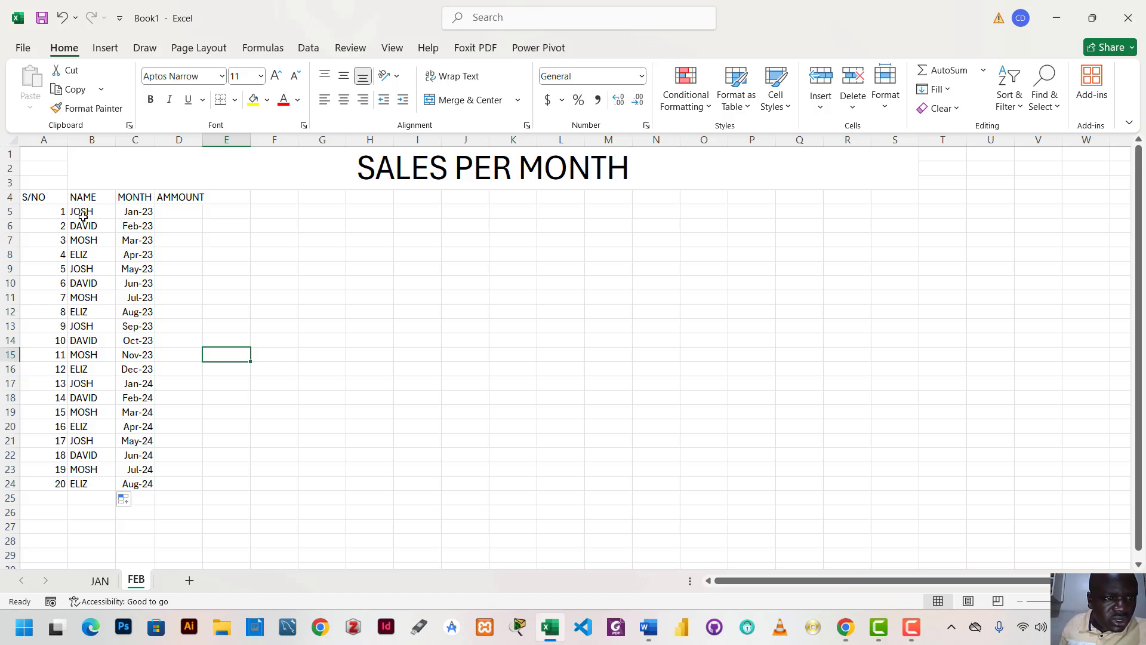
Fill the MONTH cells C5, C9, C13, C17 and C21, beside each occurrence of the first person's name, with yellow
click(146, 215)
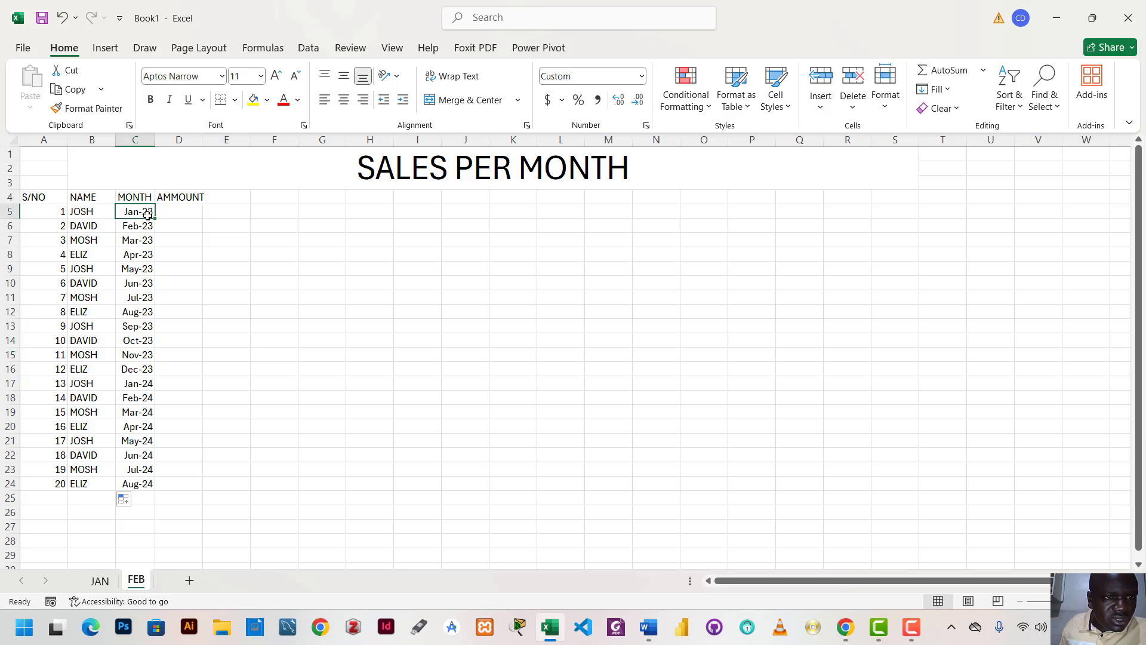
click(254, 100)
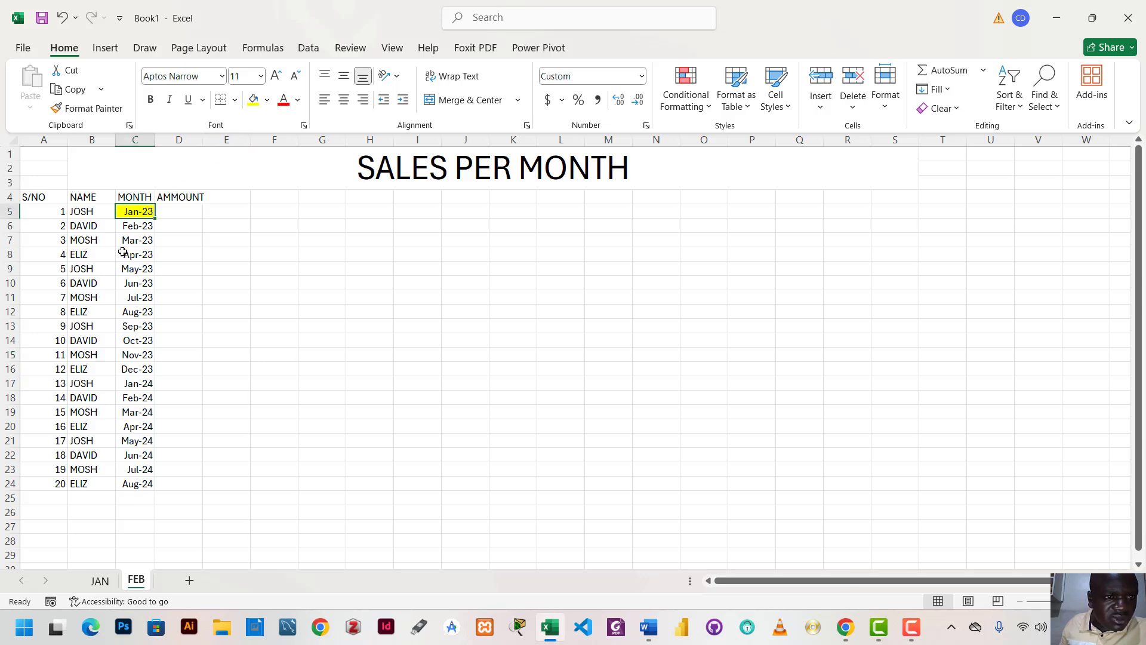
click(86, 270)
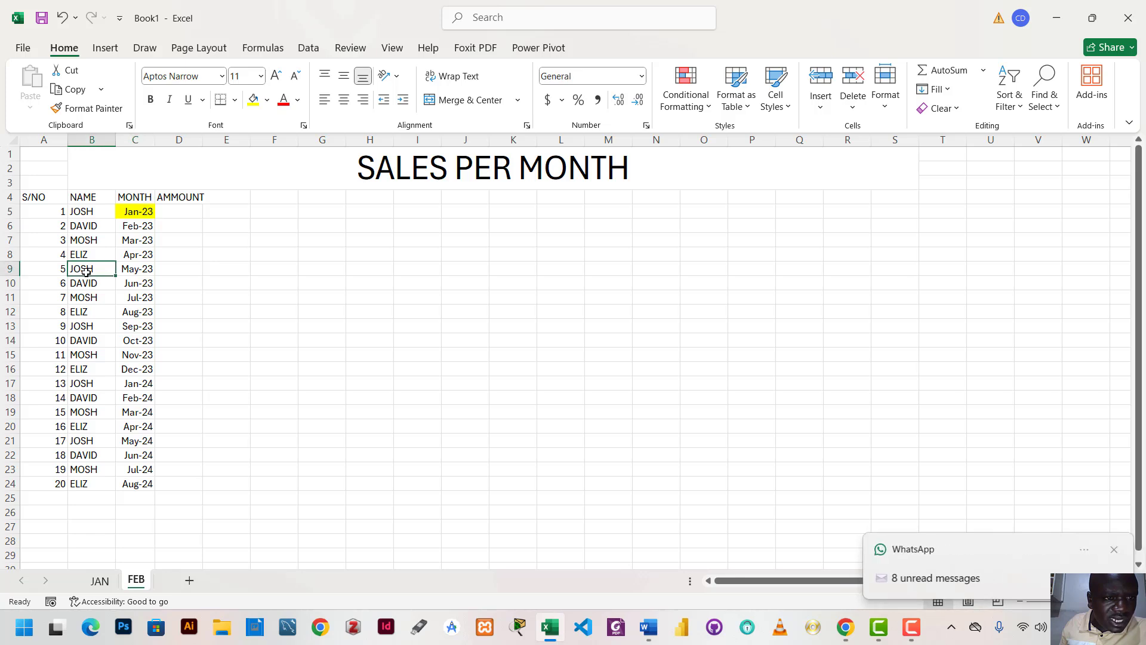
click(134, 270)
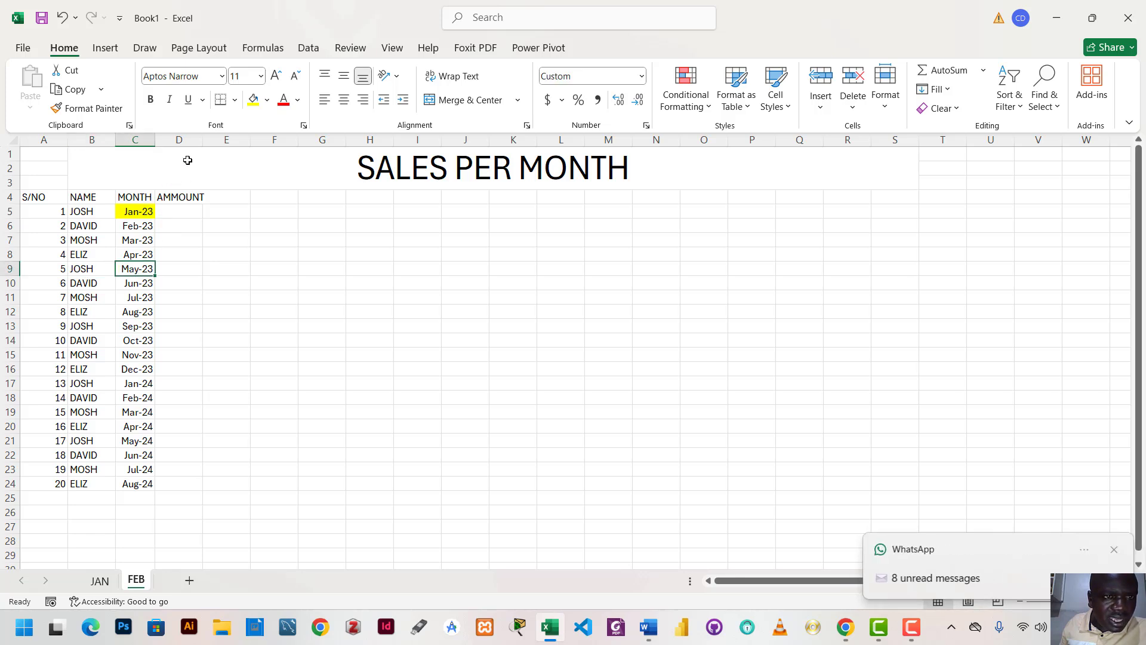
click(254, 103)
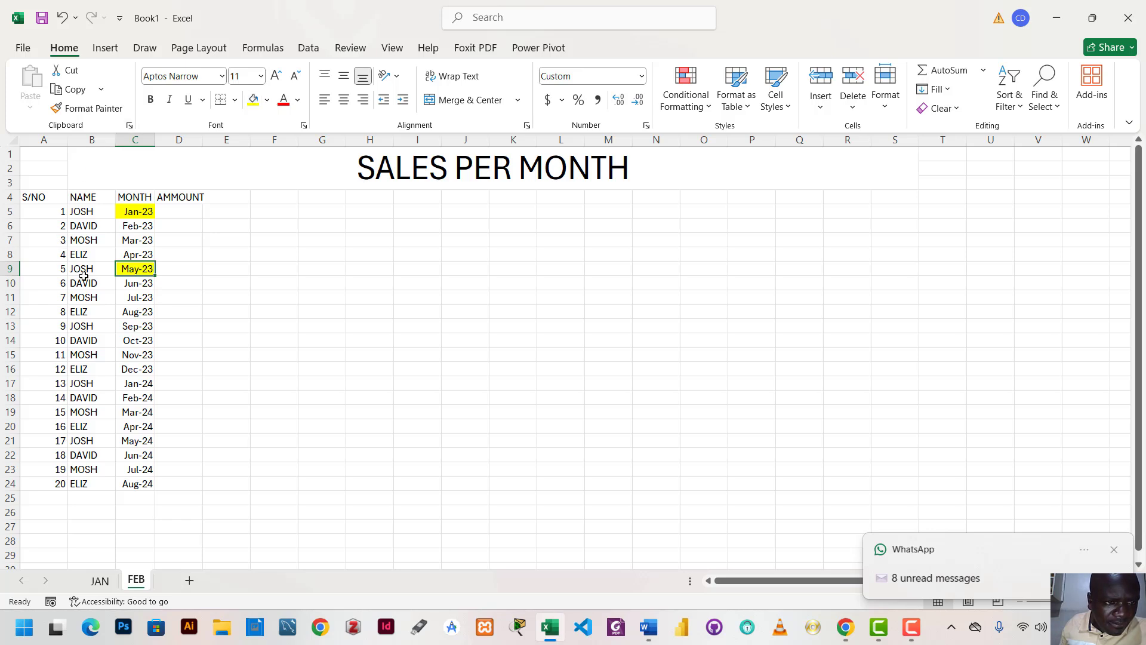
click(128, 327)
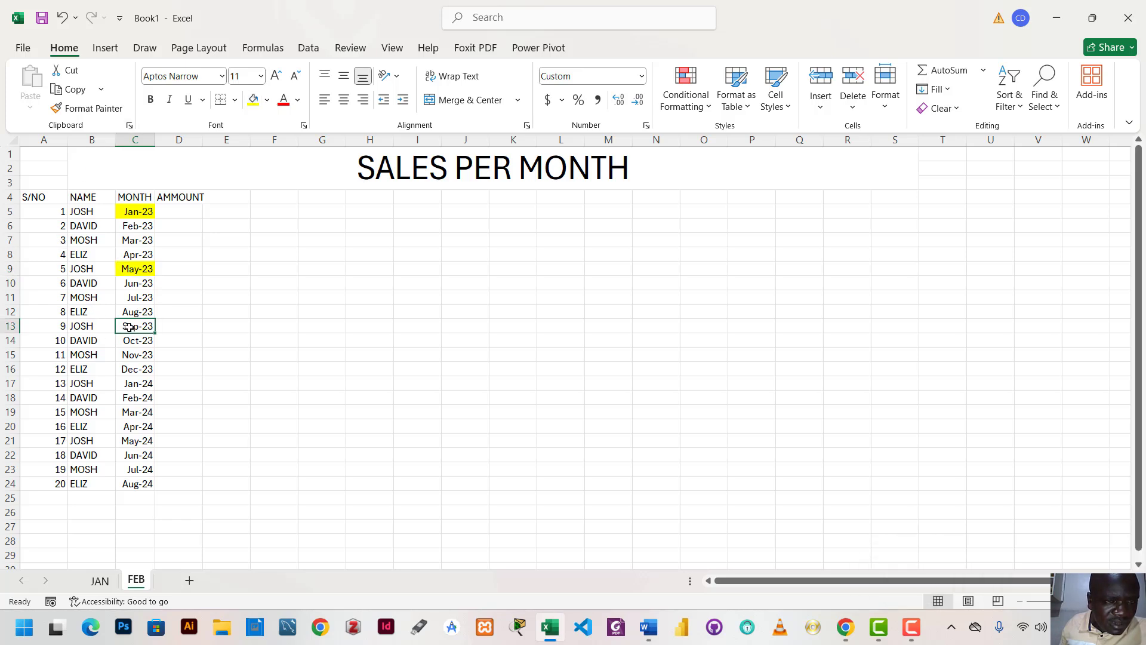
click(253, 100)
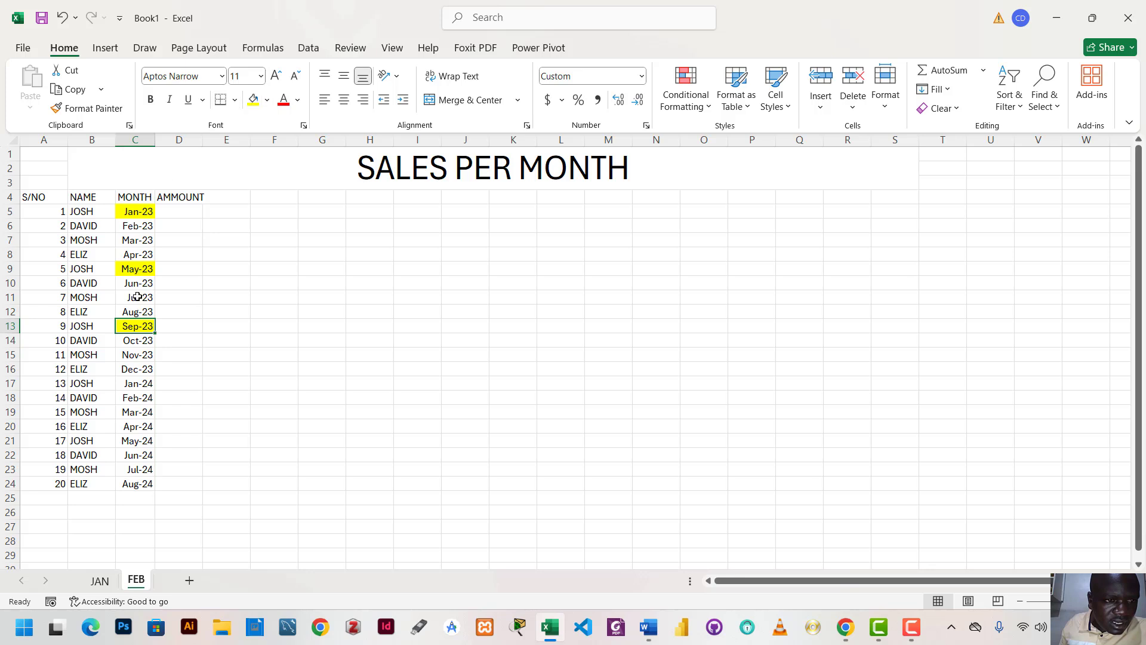
click(137, 384)
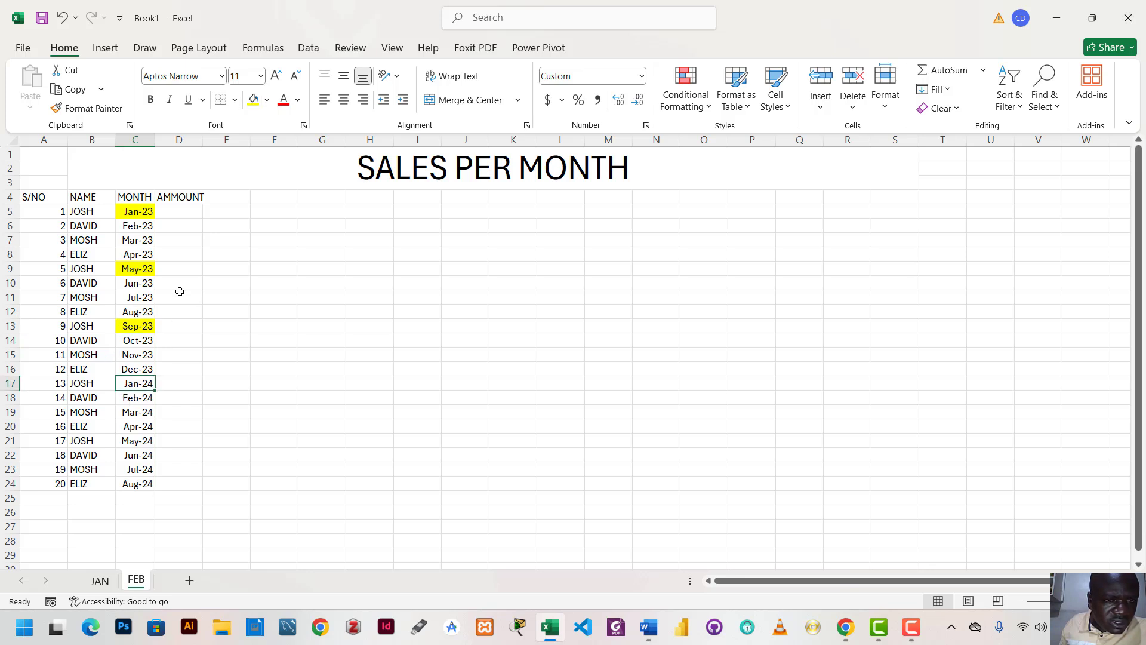
click(254, 100)
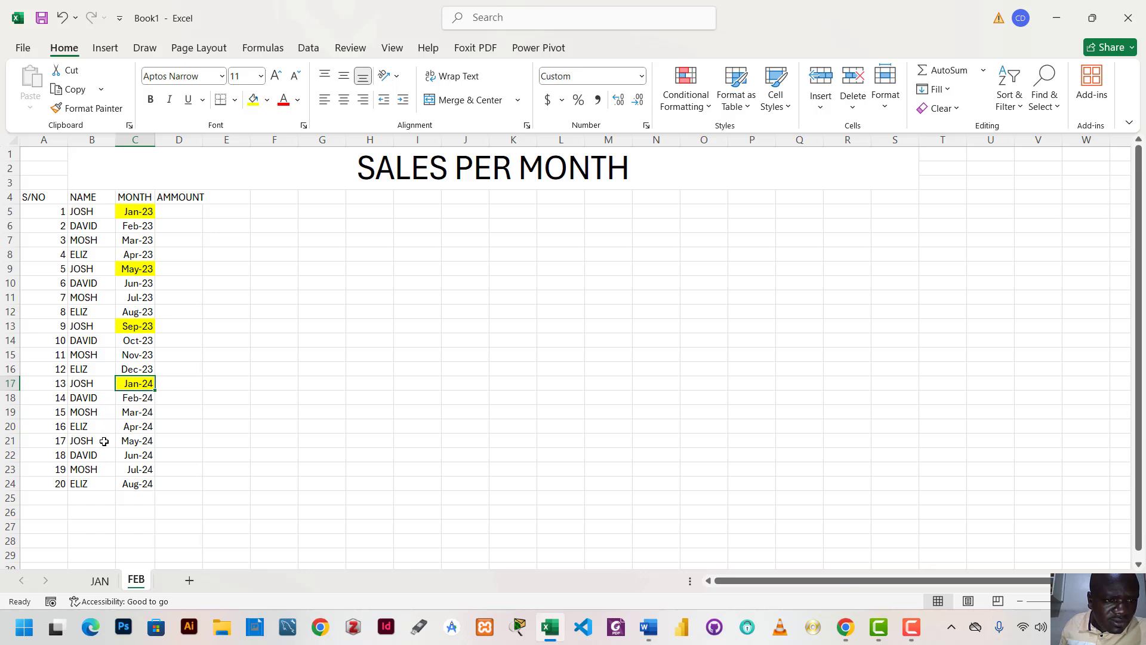
click(133, 441)
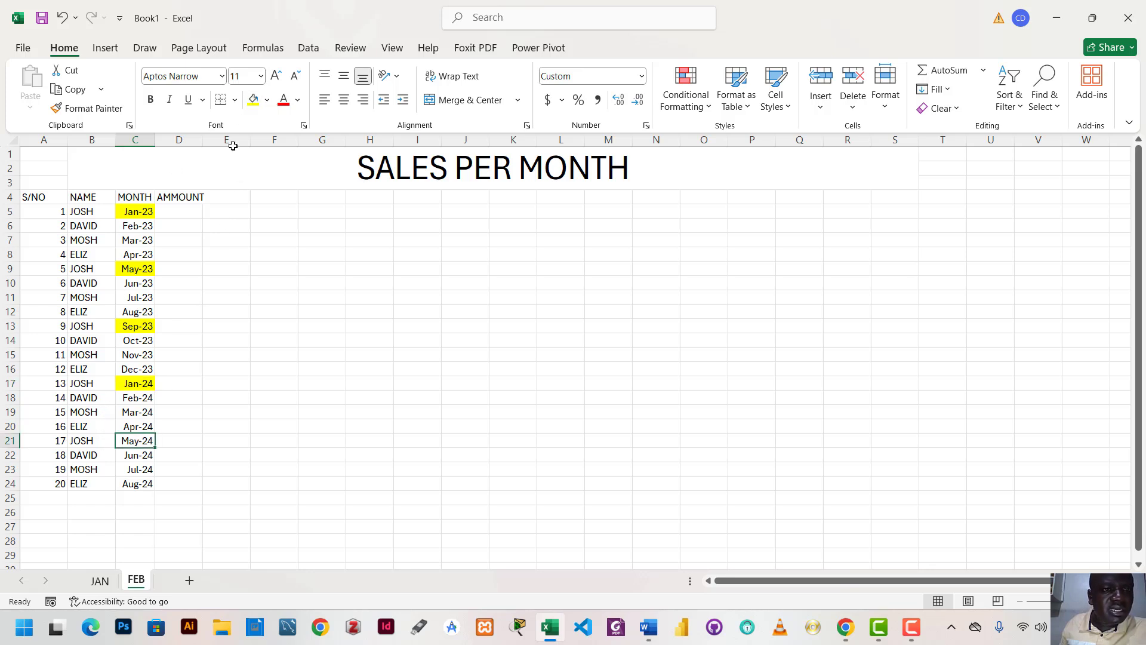
click(254, 101)
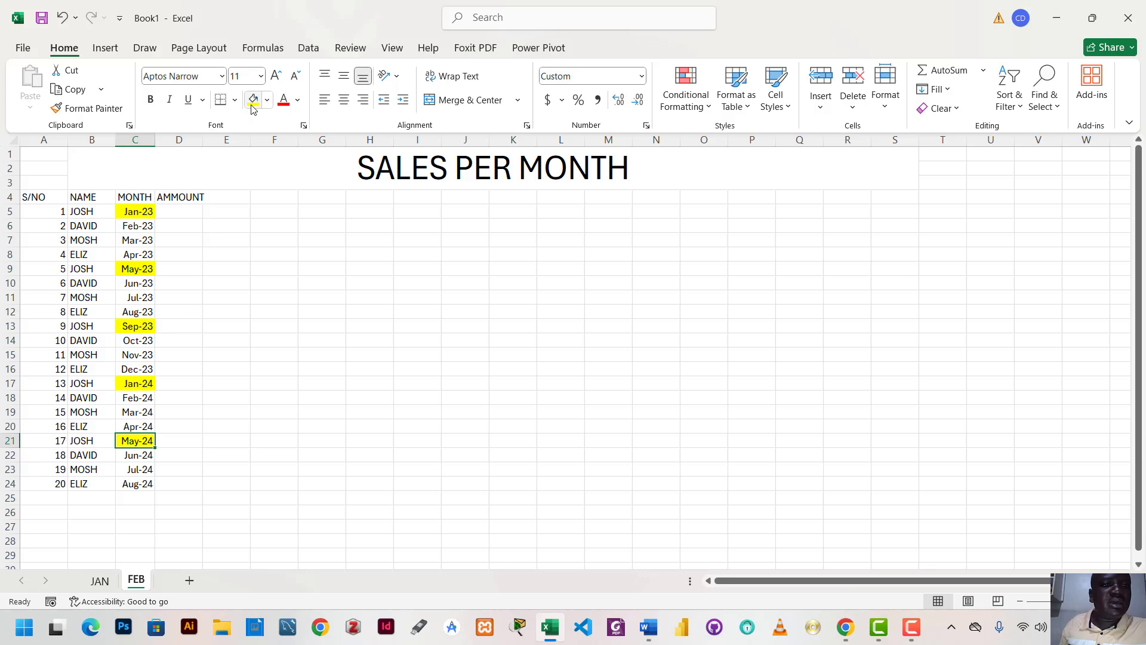
Enter 18000, 20000 and 22000 in D5:D7 under AMMOUNT and extend the series down to D24
click(180, 216)
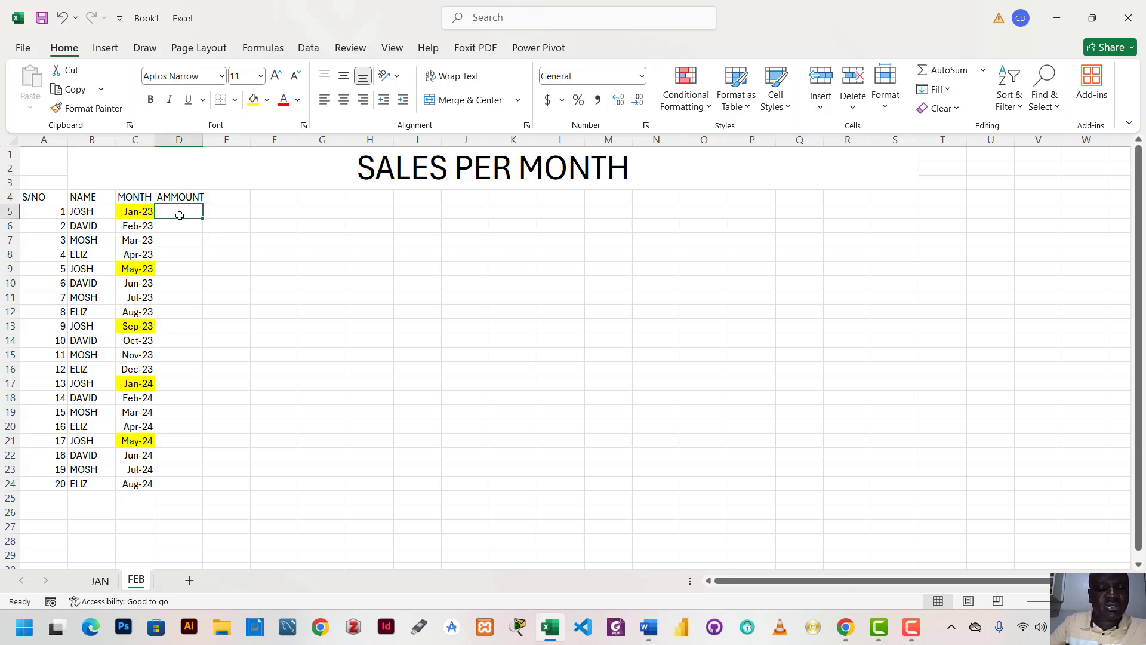
text(18000)
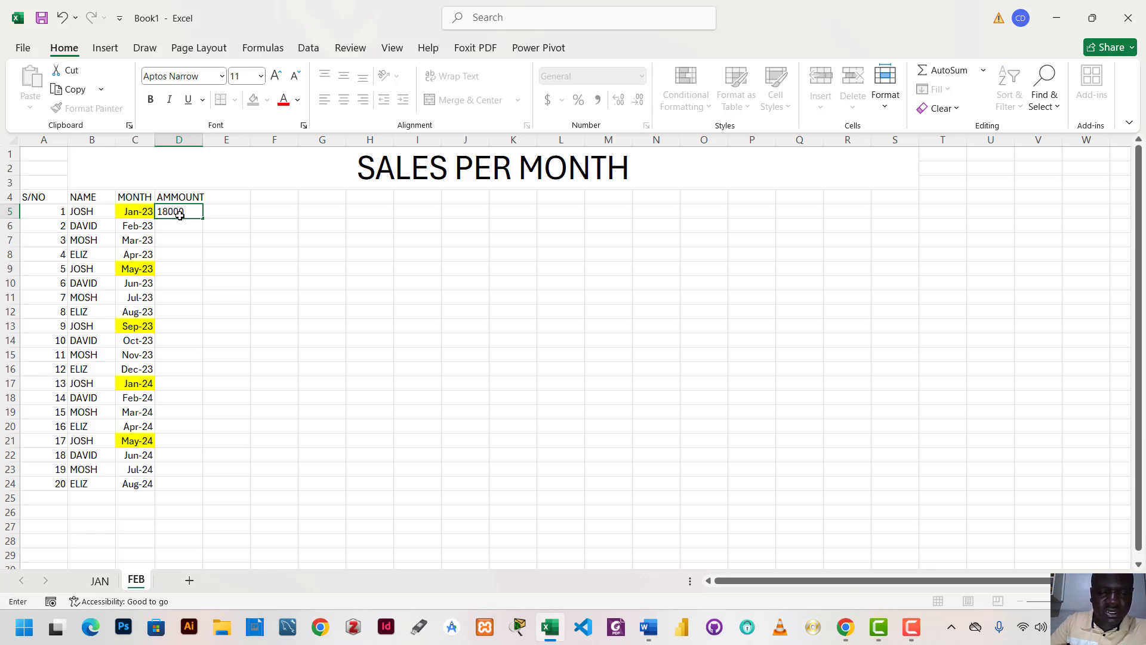
key(Return)
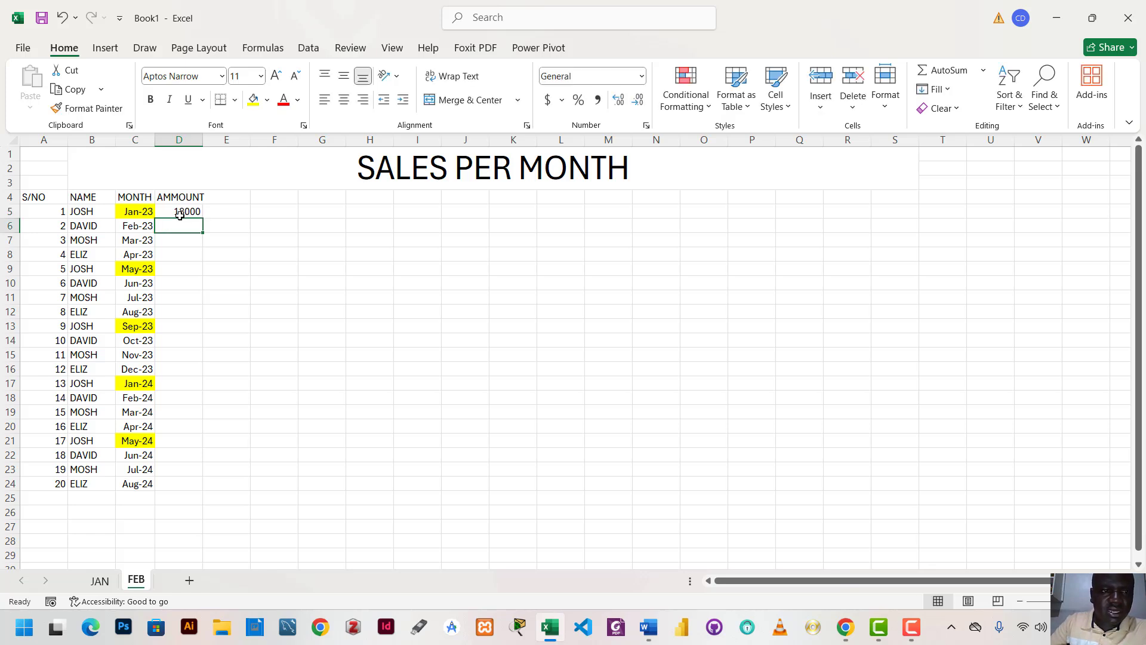
text(20000)
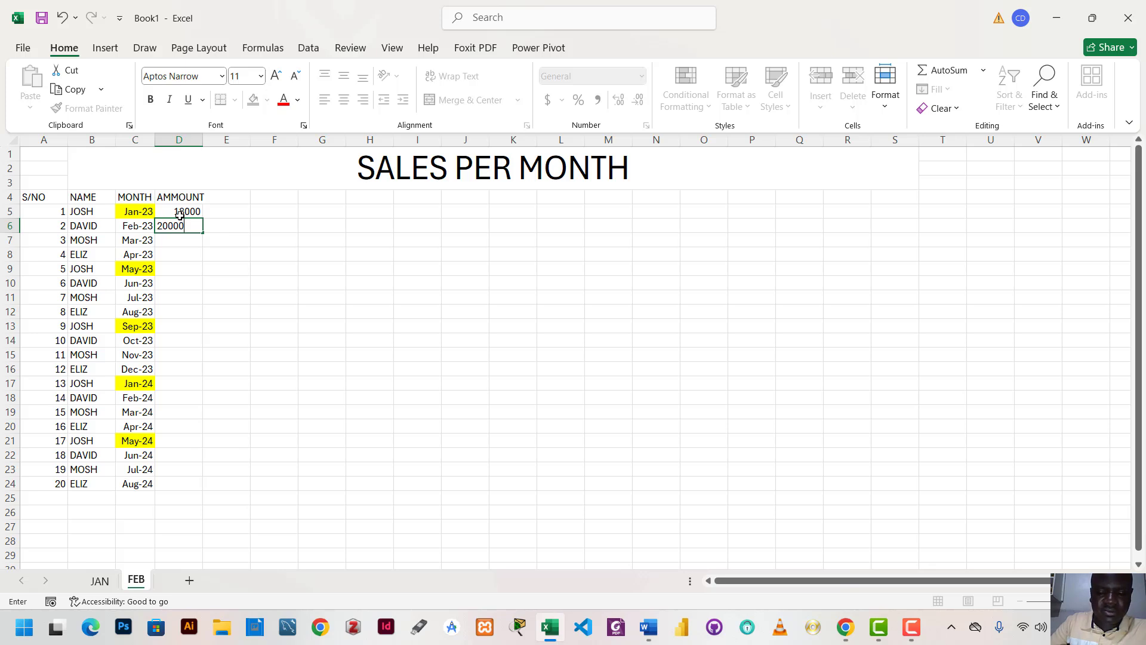
key(Return)
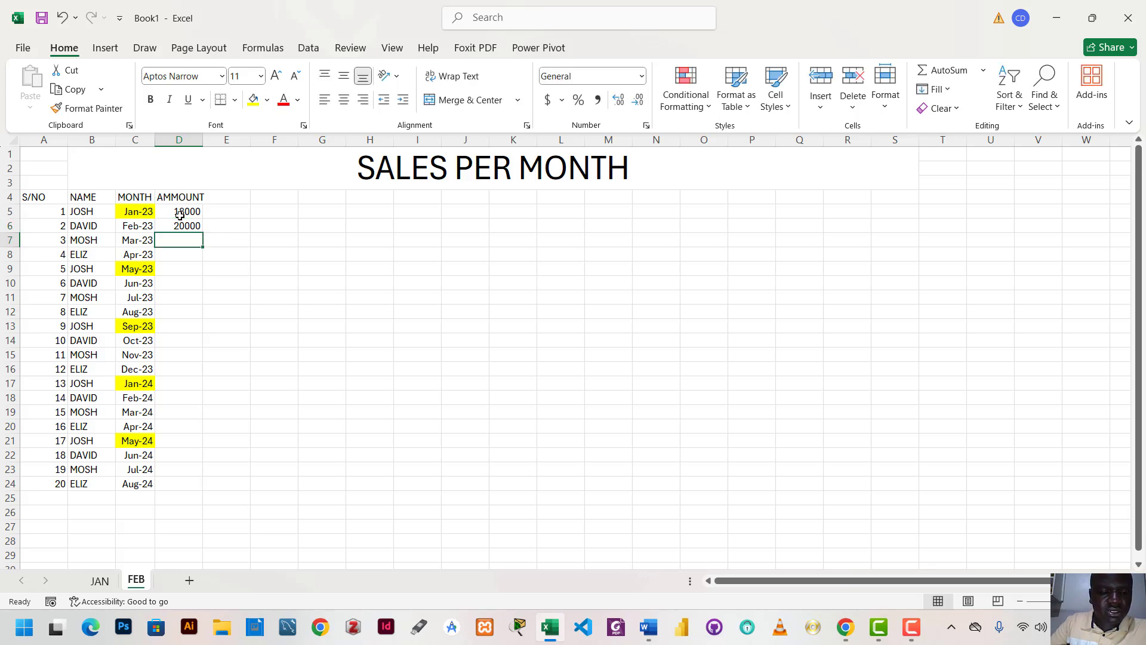
text(2200)
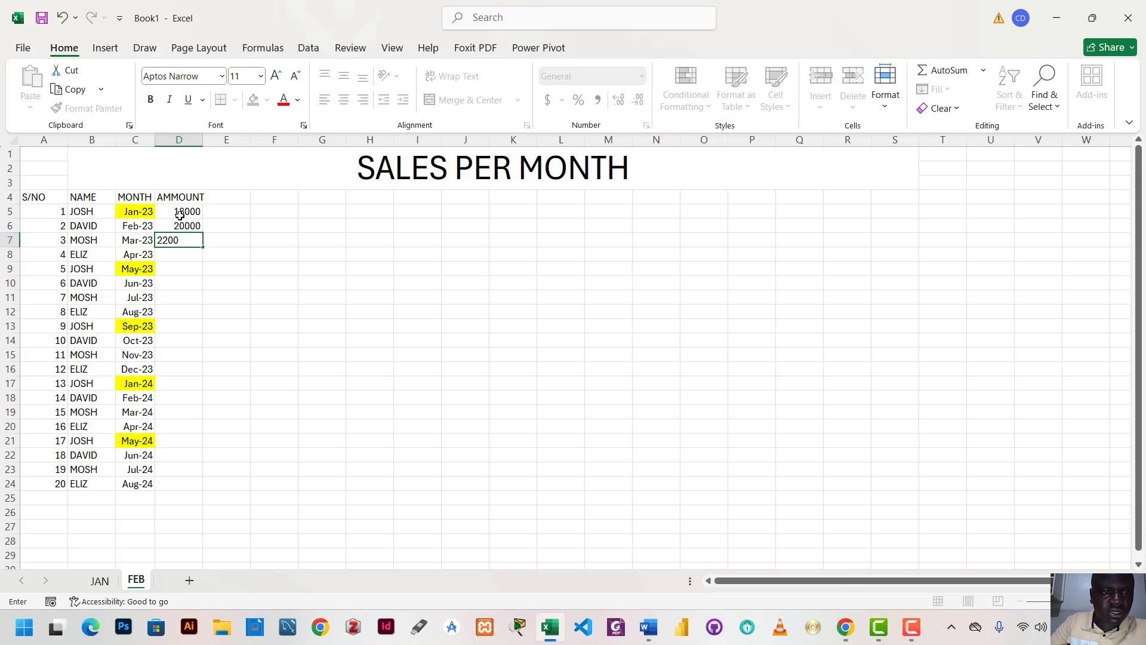
text(0)
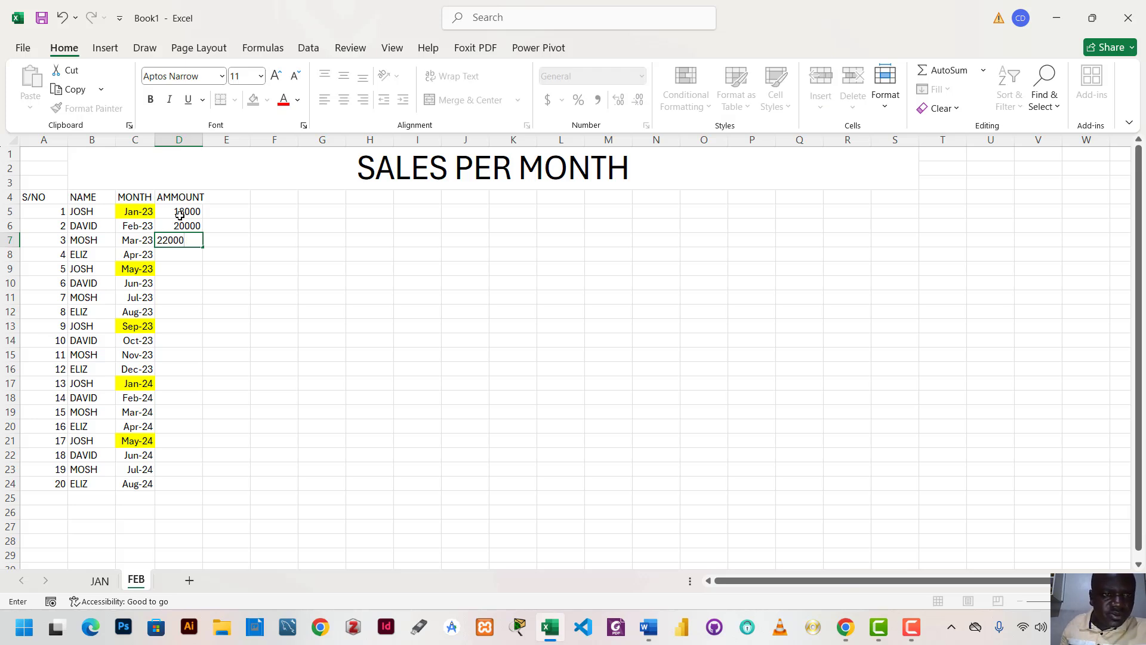
click(353, 257)
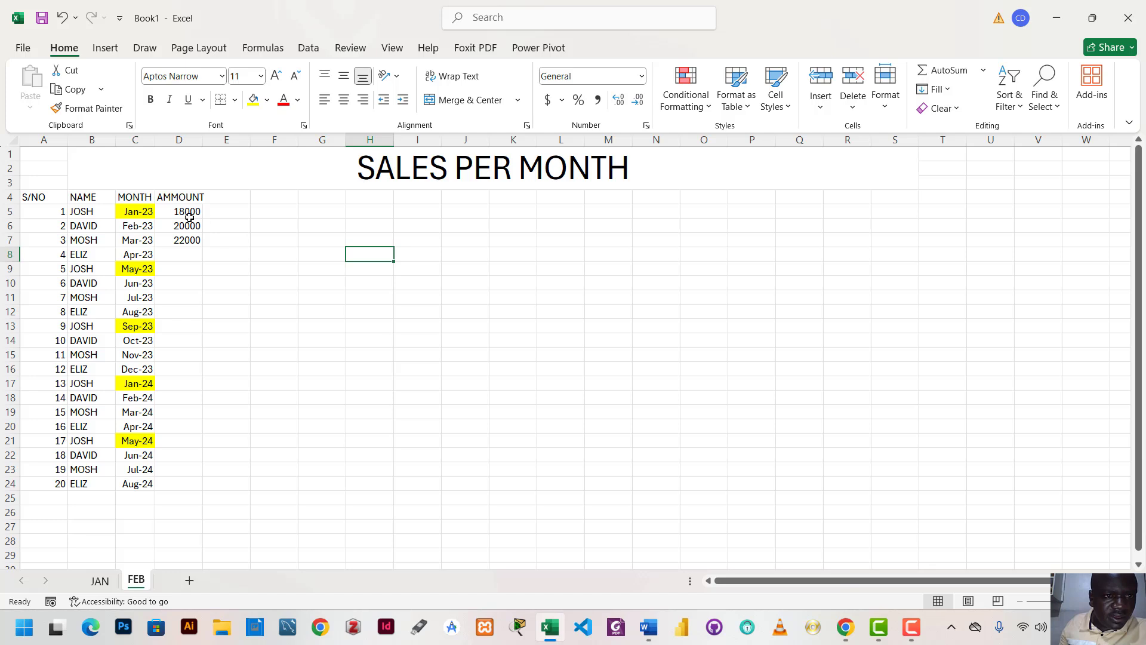
drag(187, 210, 206, 484)
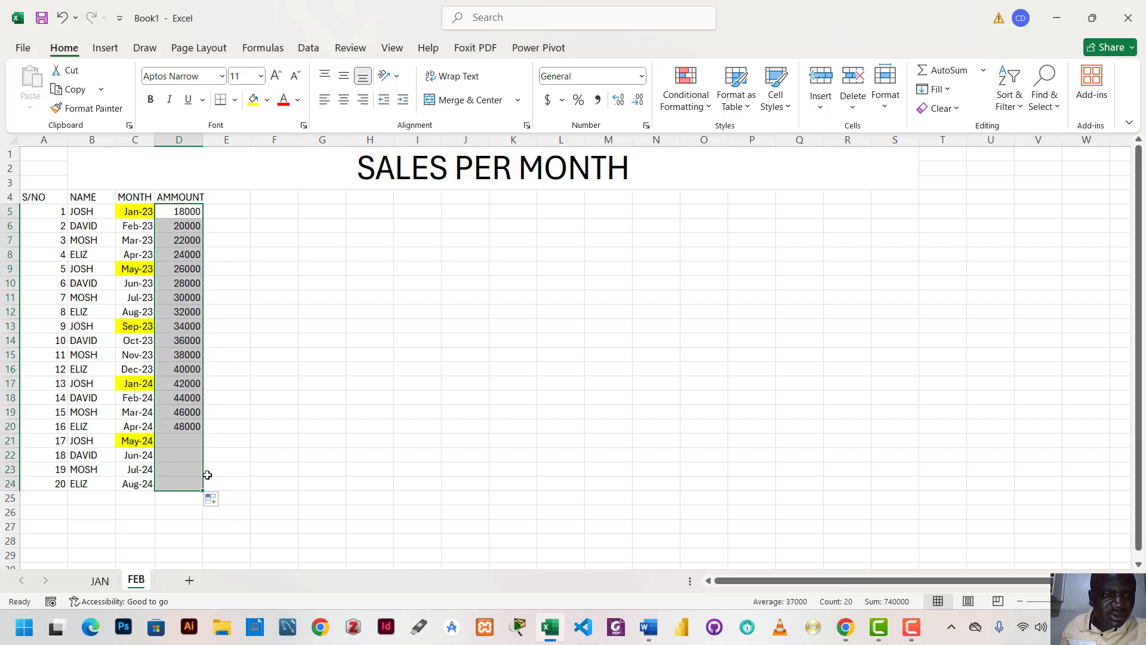
Enter the column header CITY in cell E4, beside the AMMOUNT header
click(223, 201)
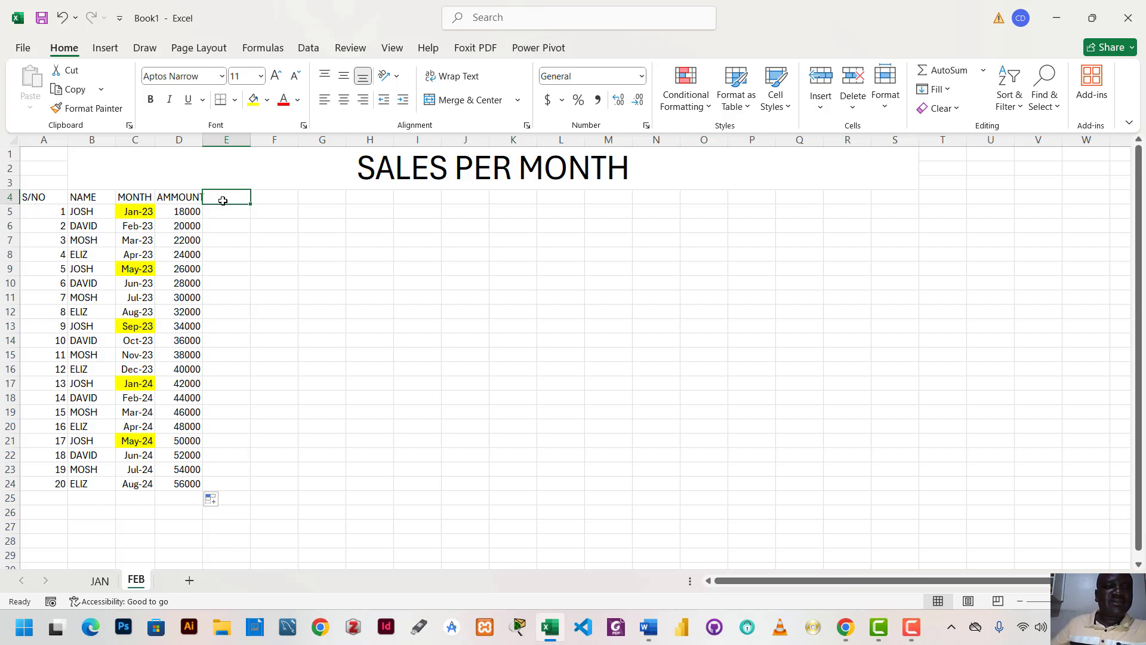
text(Cl)
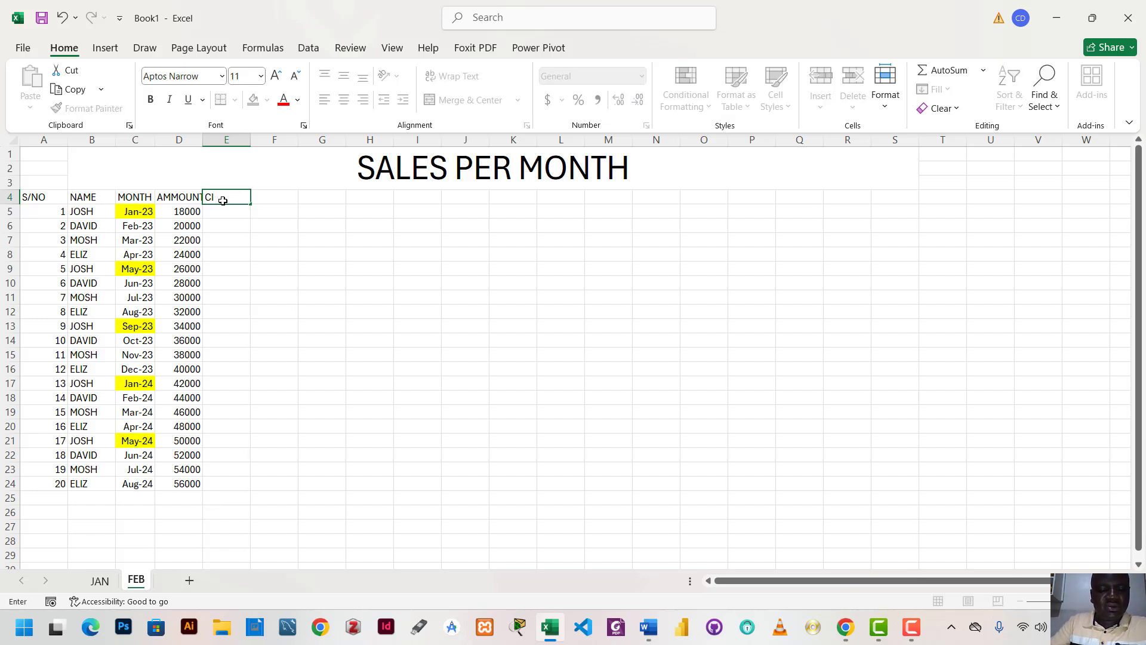
text(TY)
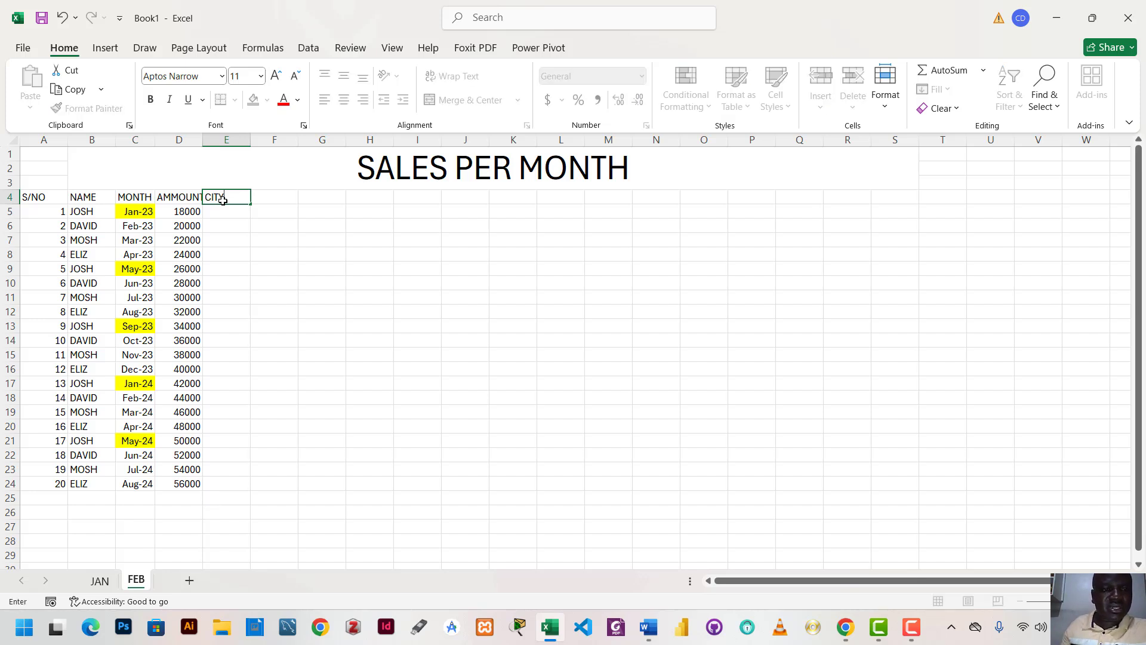
key(Return)
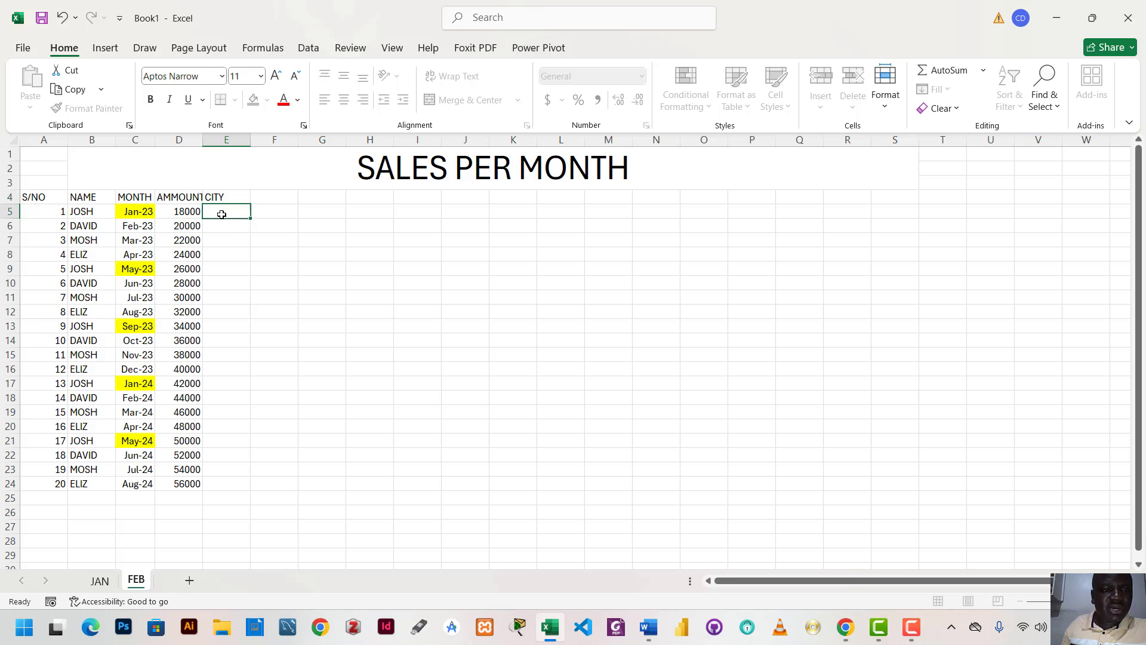
Enter the cities KAMPALA, FORTPOTAL, JINJA and HOIMA in cells E5:E8 under the CITY header
text(KAMPALA)
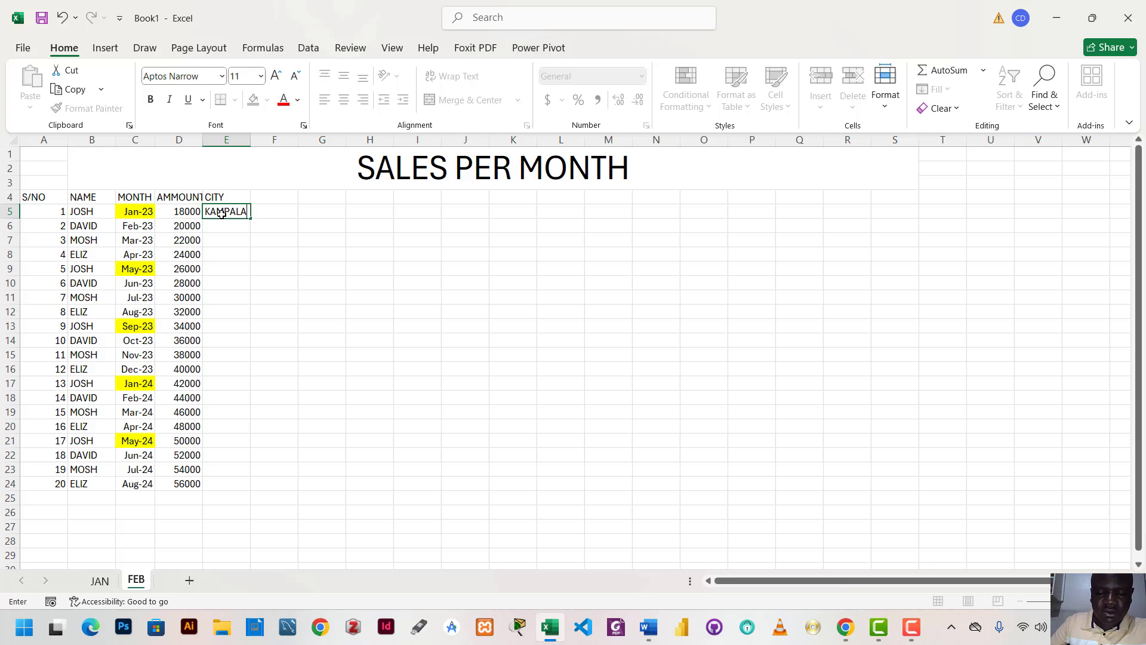
key(Return)
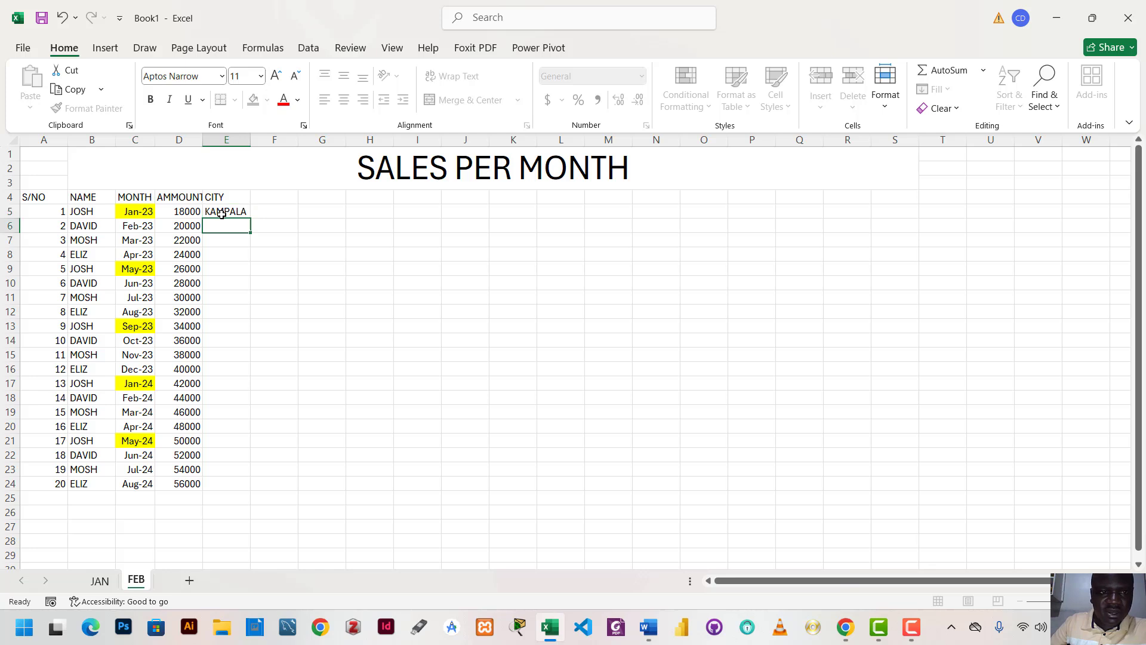
text(M)
text(OR)
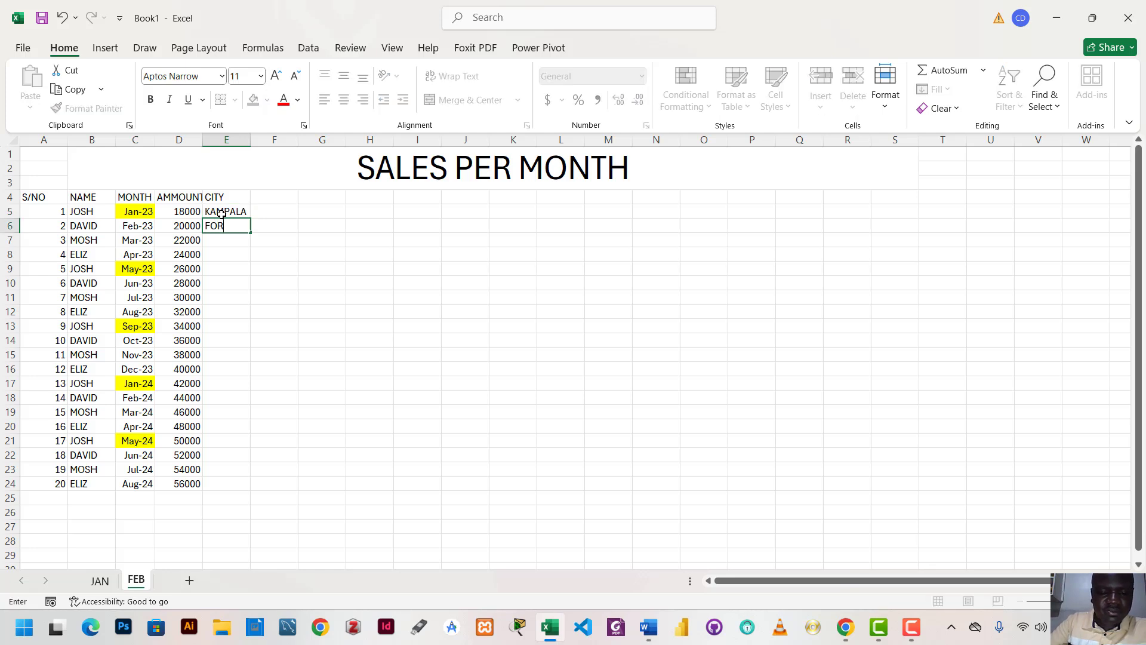
text(TPOTAL)
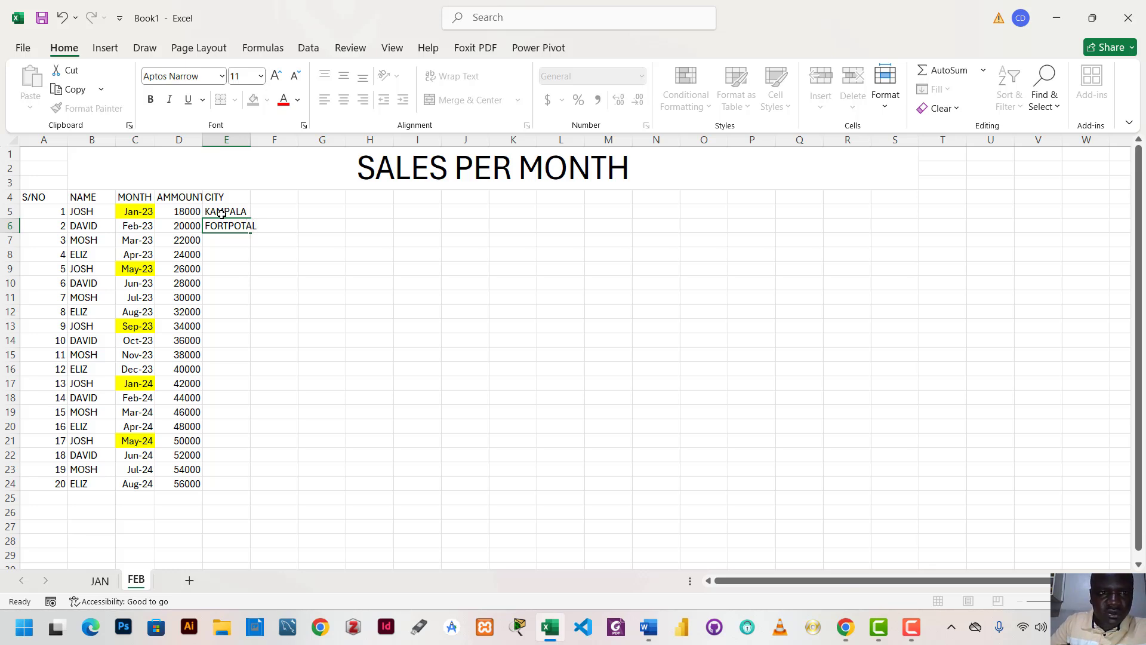
key(Return)
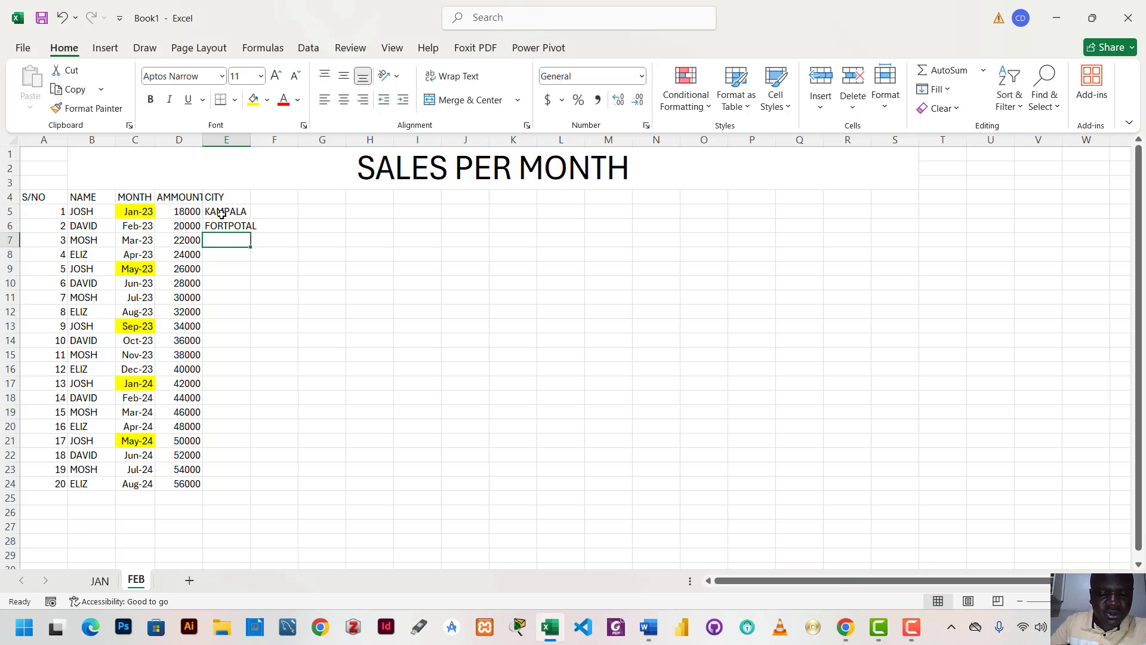
text(J)
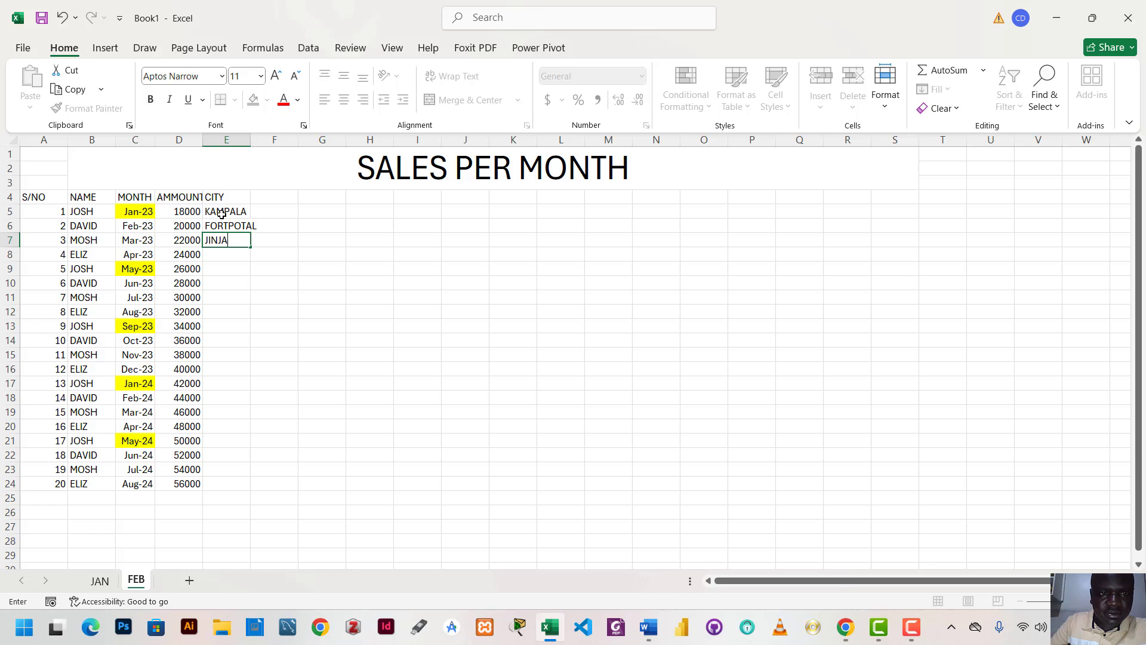
text(INJA)
key(Return)
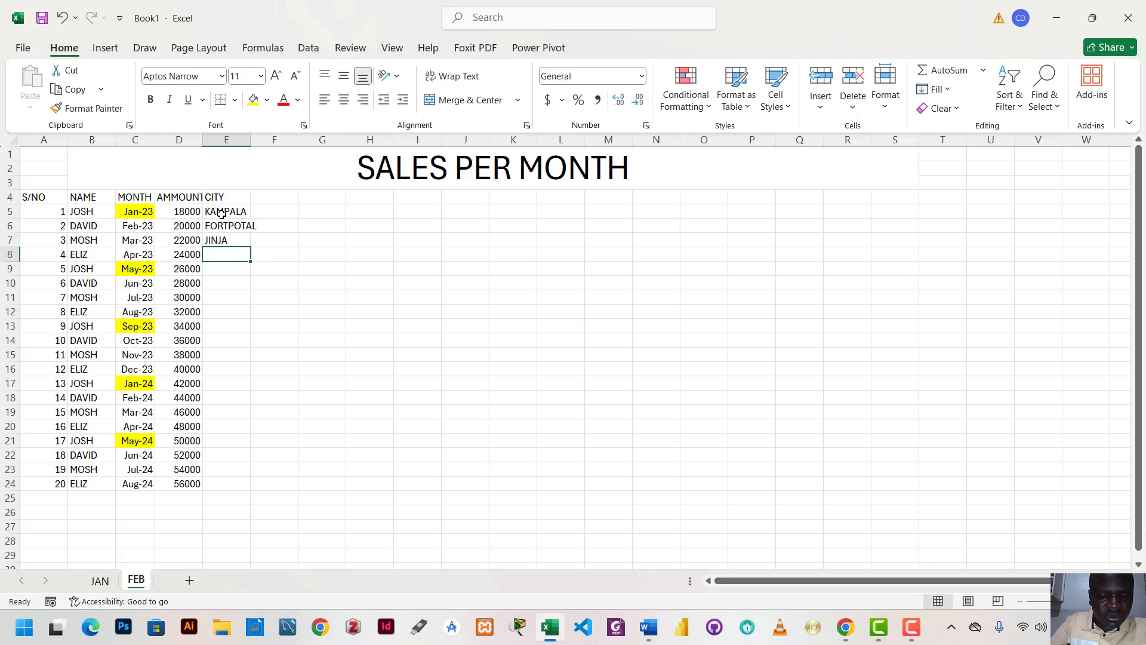
text(HOIMA)
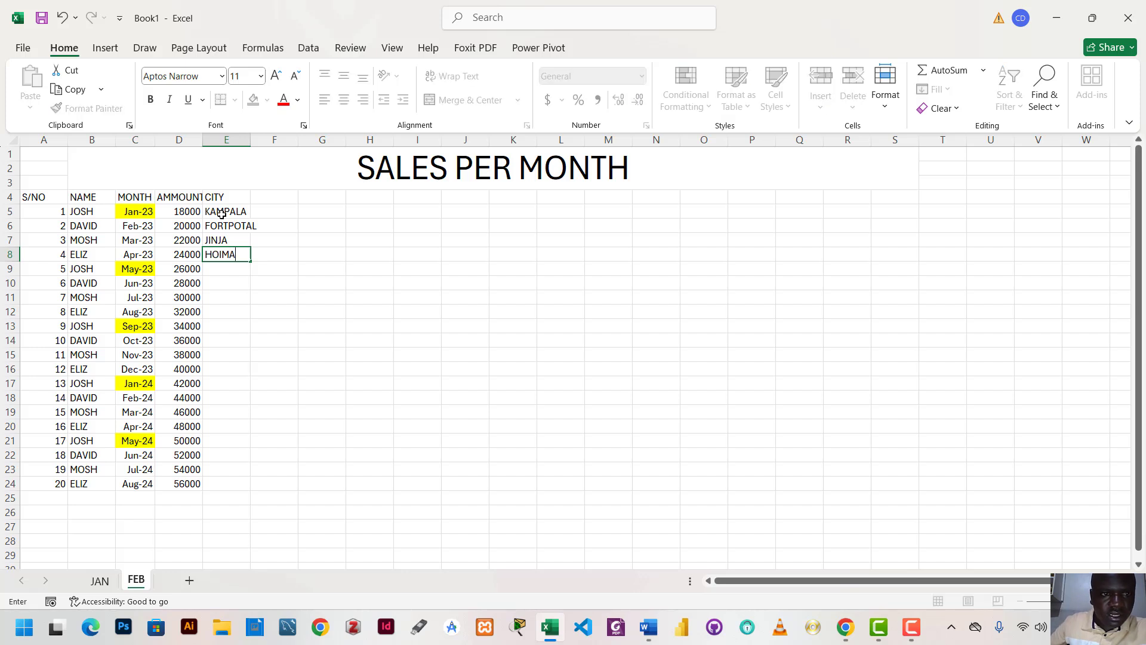
click(290, 216)
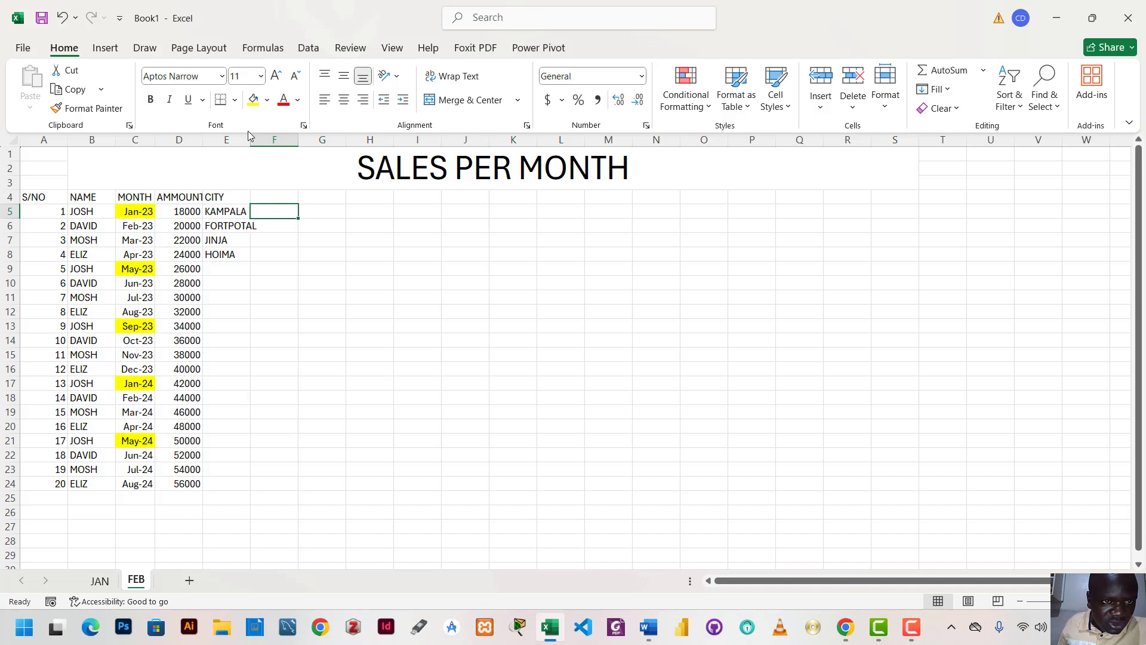
Widen column E to fit the city names and repeat the four cities from E5:E8 down to cell E24
drag(253, 141, 263, 141)
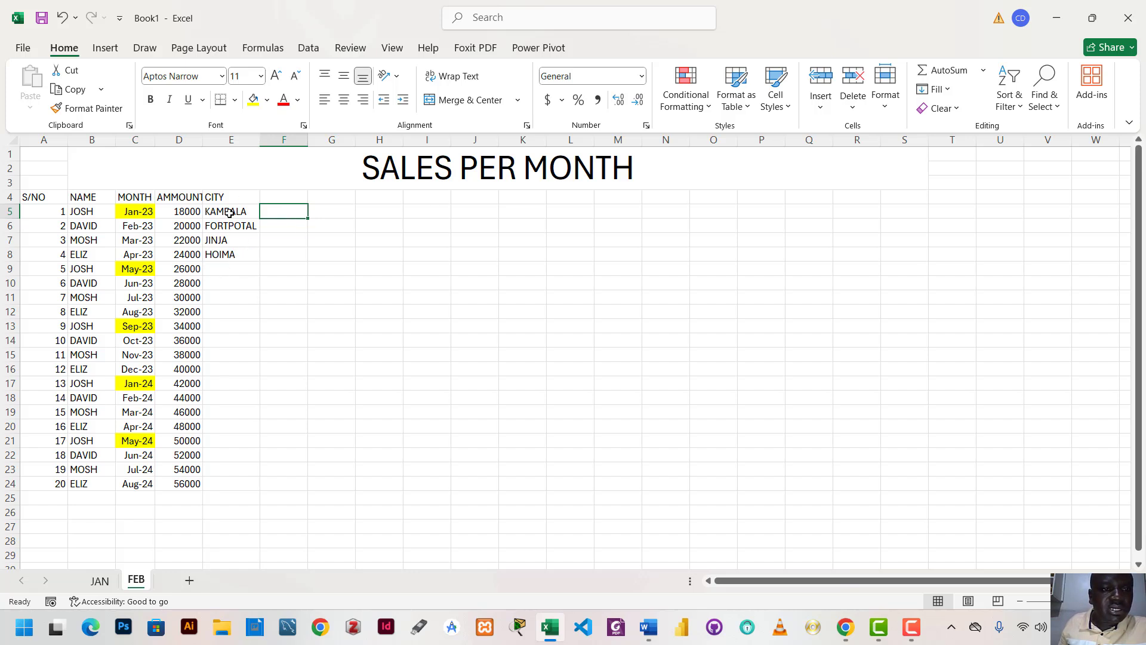
drag(229, 210, 230, 253)
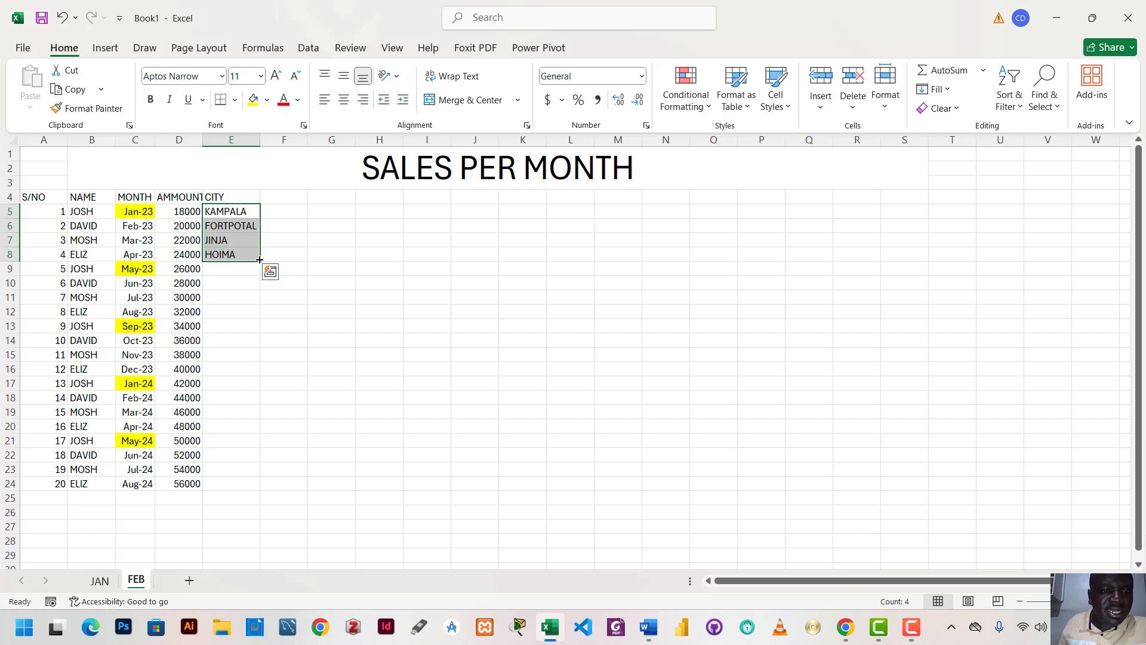
drag(259, 260, 267, 497)
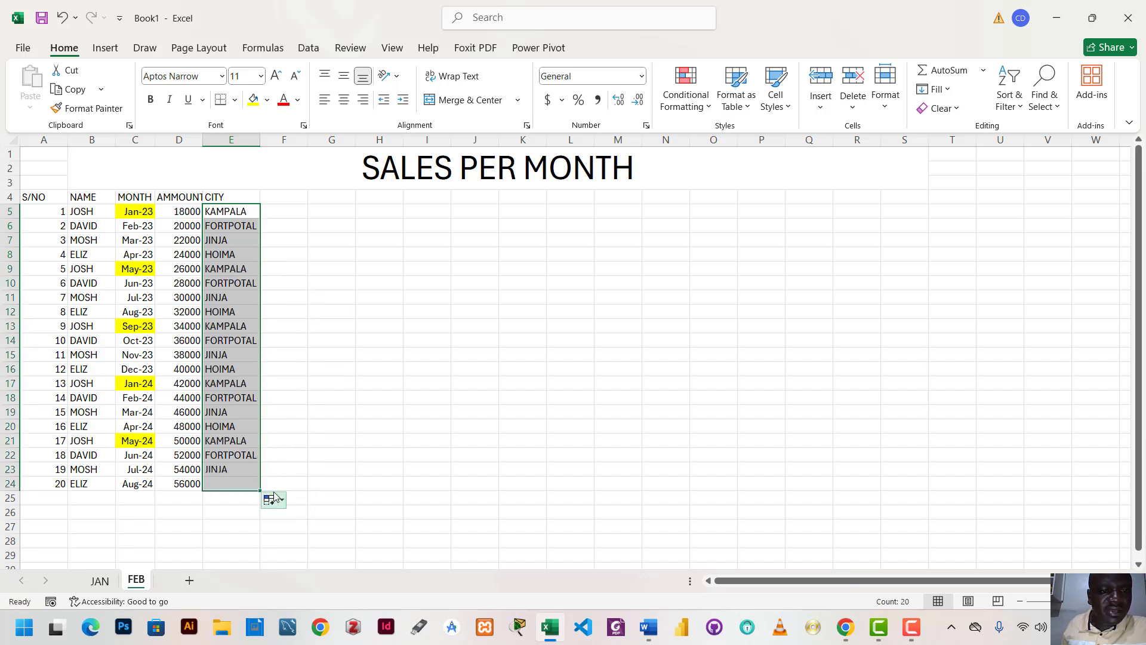
click(373, 257)
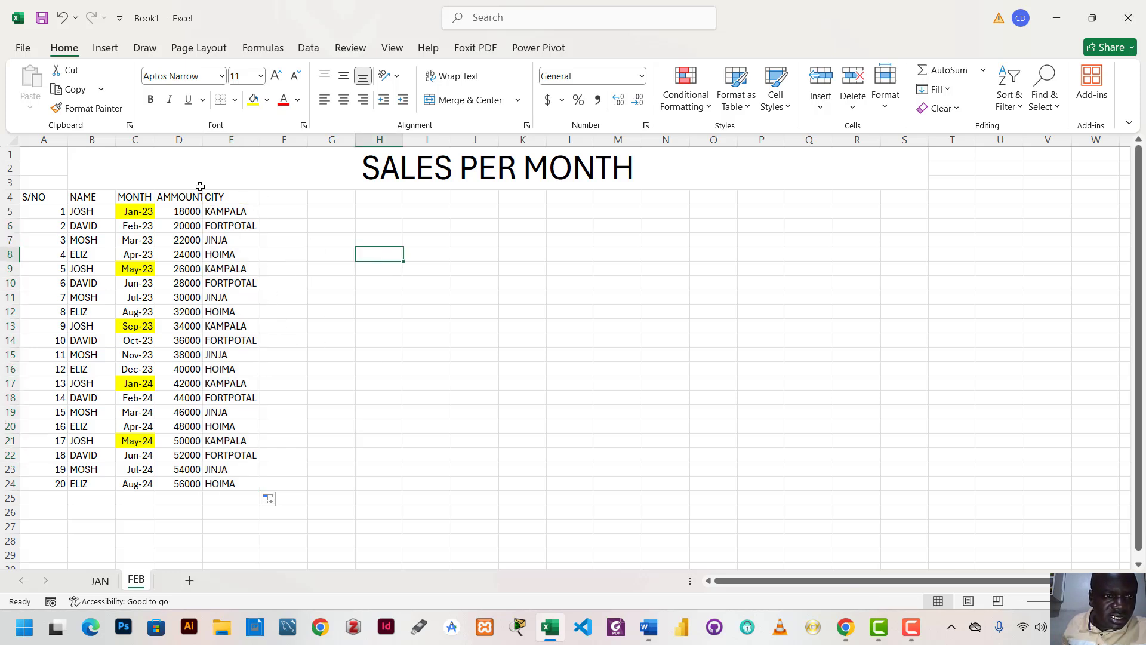
Try widening the AMMOUNT and CITY columns so that the full AMMOUNT header fits
drag(204, 134, 214, 134)
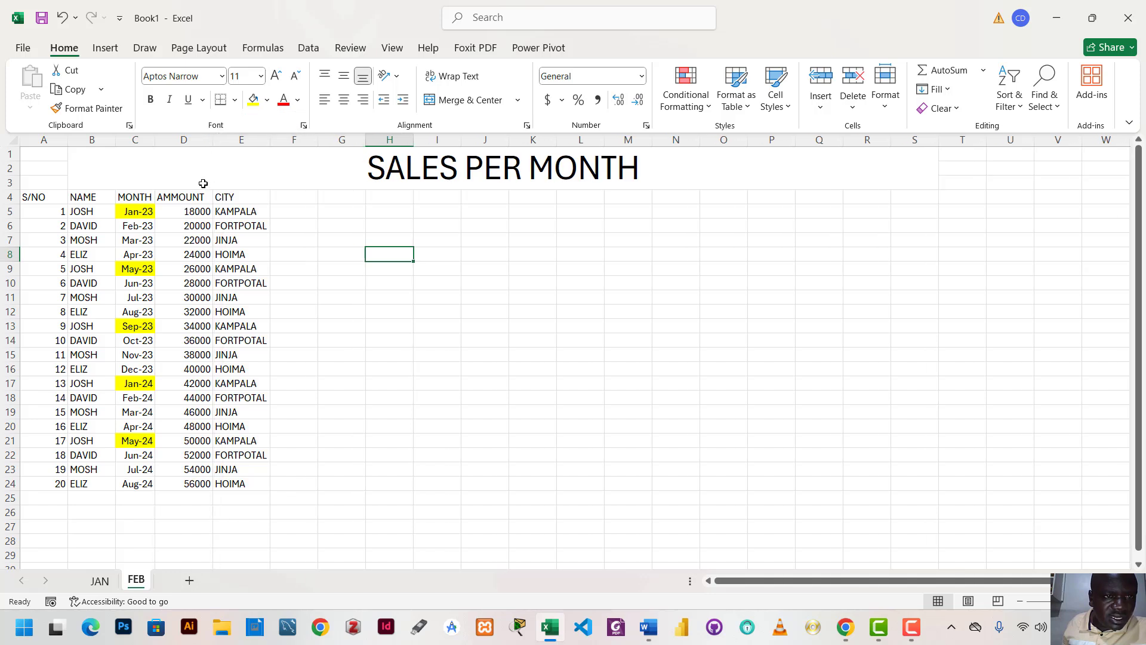
key(ctrl+z)
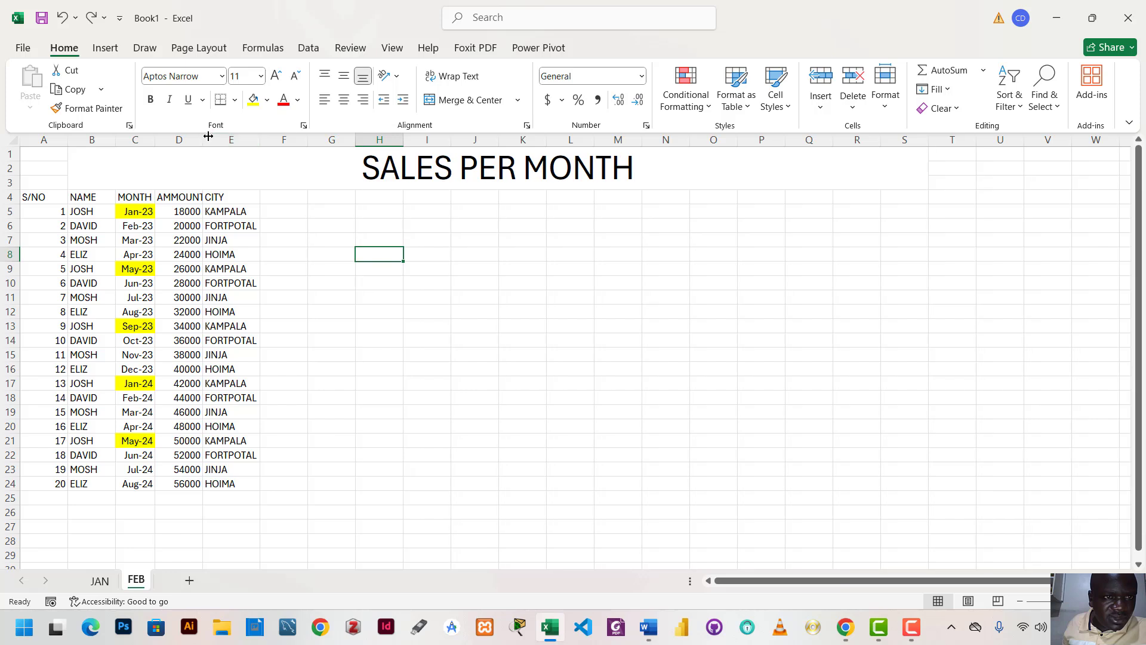
drag(201, 132, 272, 139)
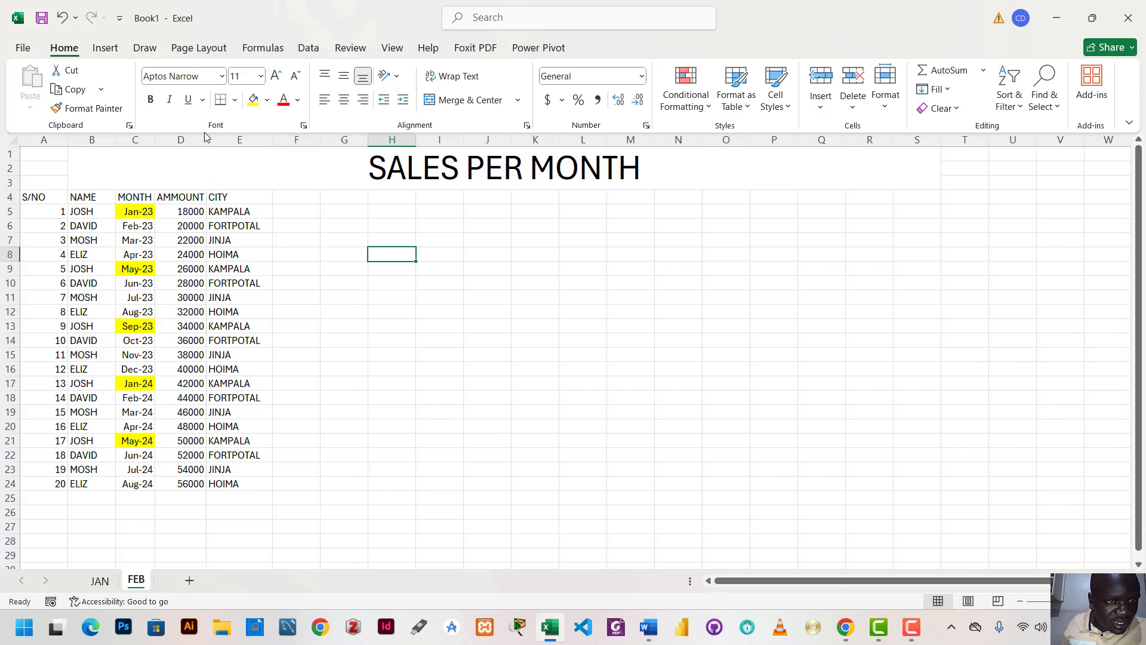
drag(206, 139, 214, 139)
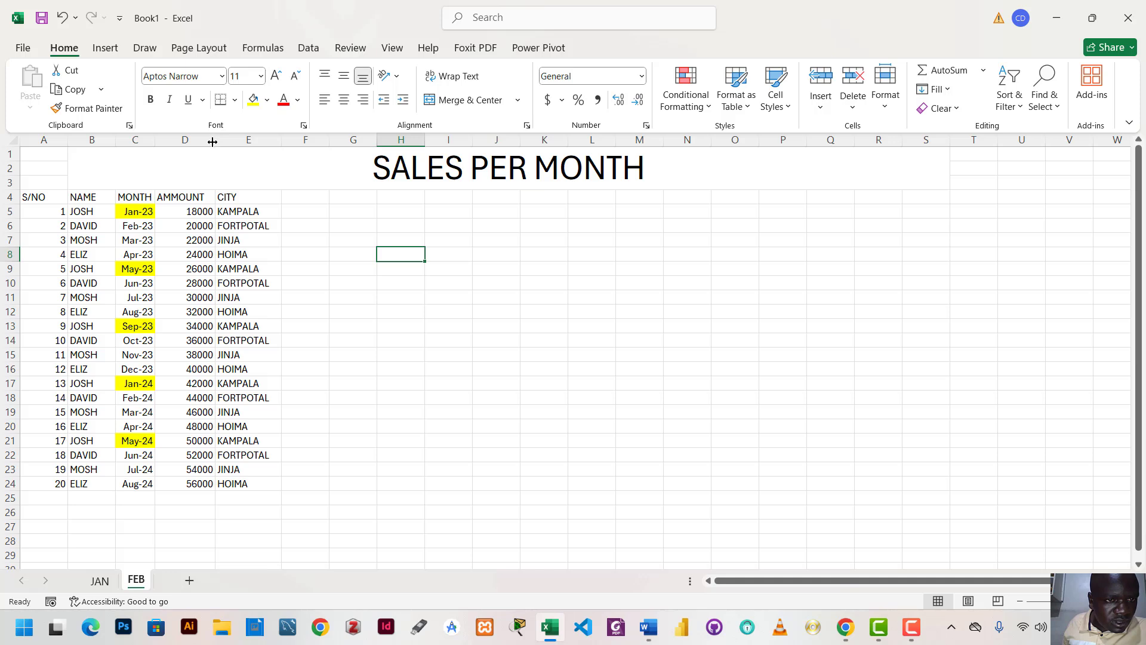
Undo the column width changes and the city fill, and redo the fill of cities down to E24
key(ctrl+z)
key(ctrl+z)
key(ctrl+z)
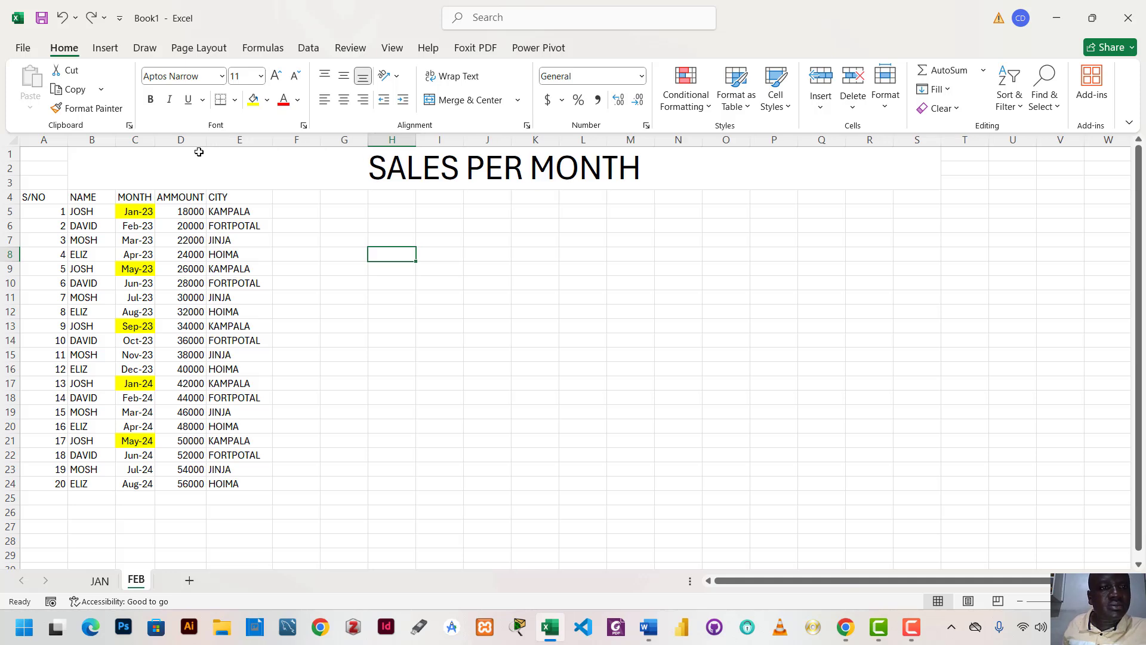
key(ctrl+z)
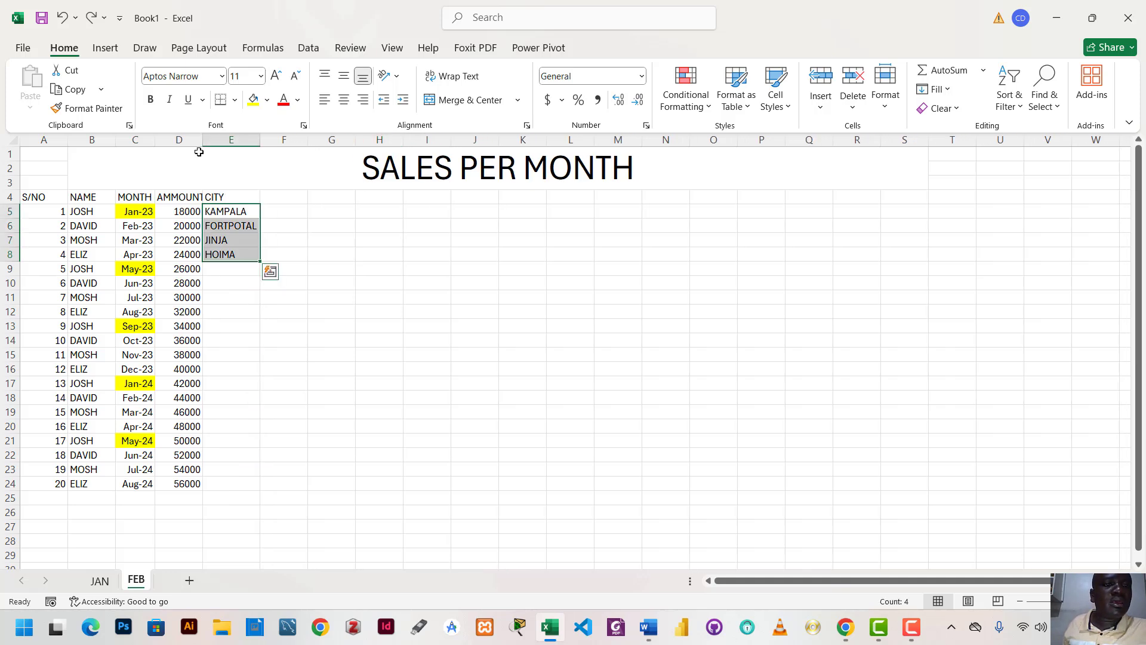
click(453, 298)
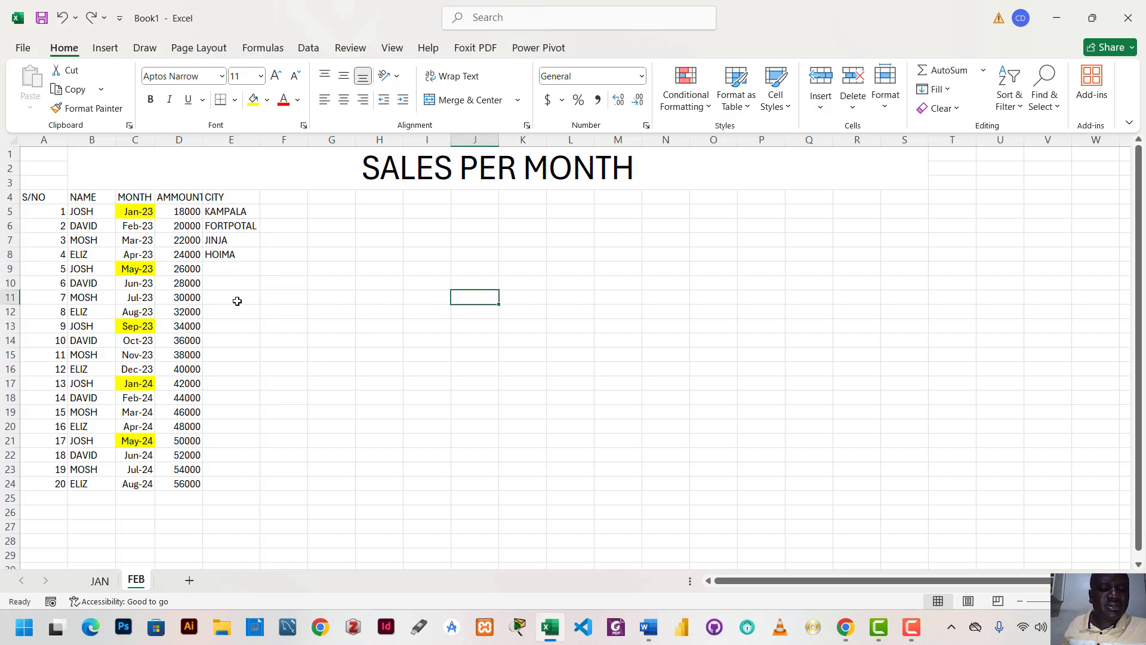
key(ctrl+y)
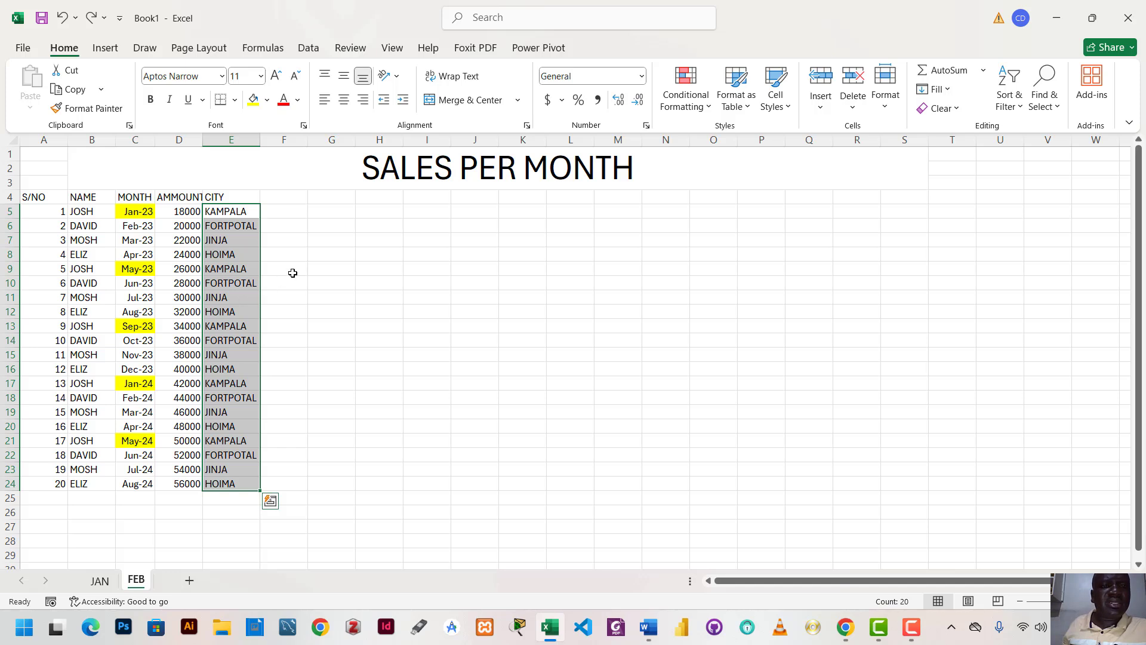
click(326, 241)
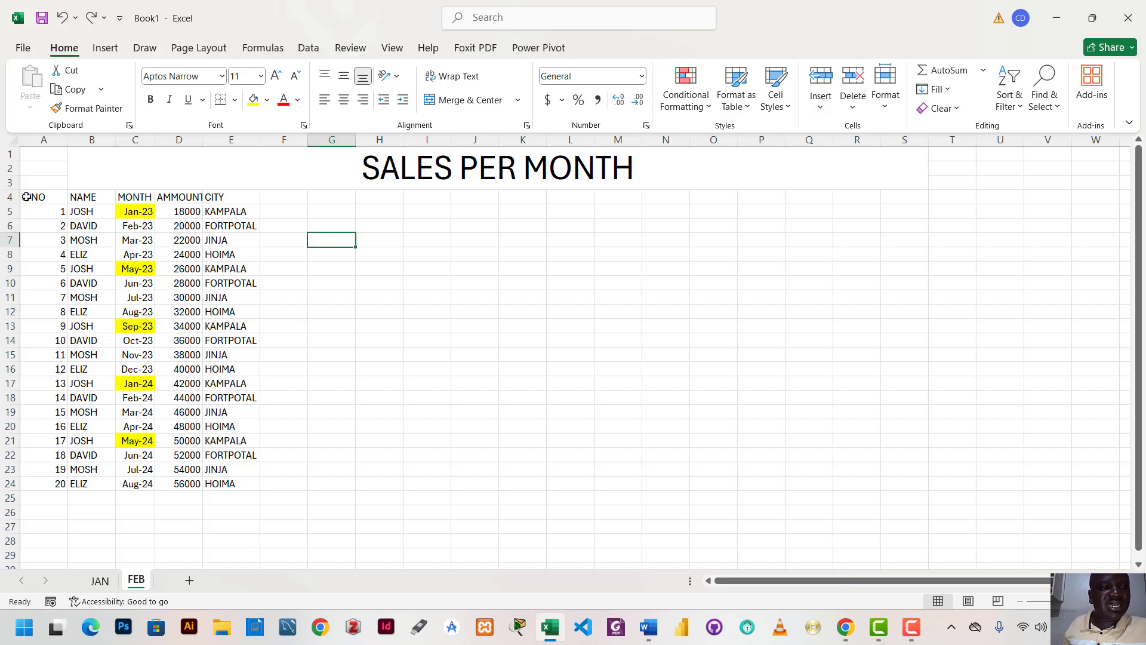
Convert the range A4:E25 into a table with headers
click(26, 197)
drag(26, 197, 248, 498)
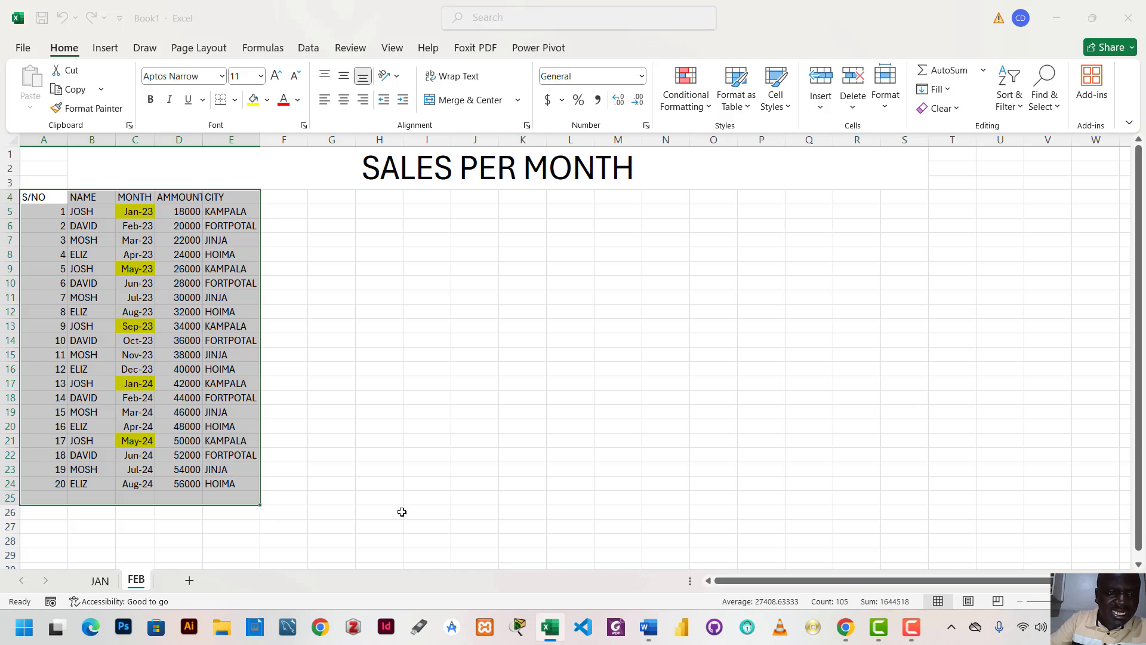
key(ctrl+t)
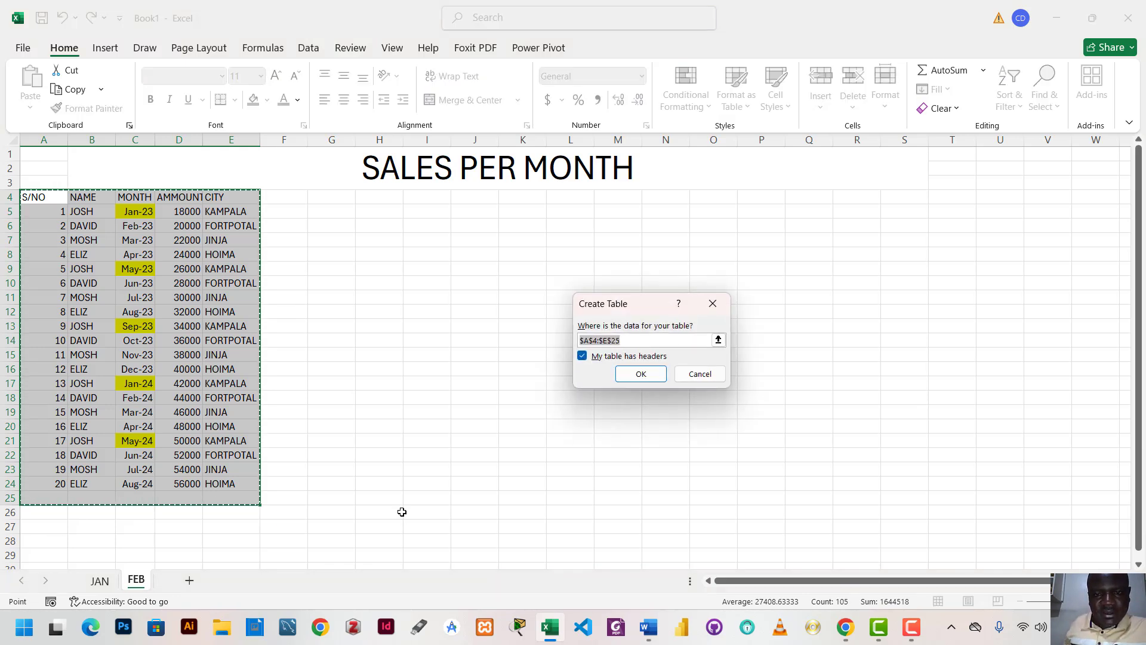
click(637, 375)
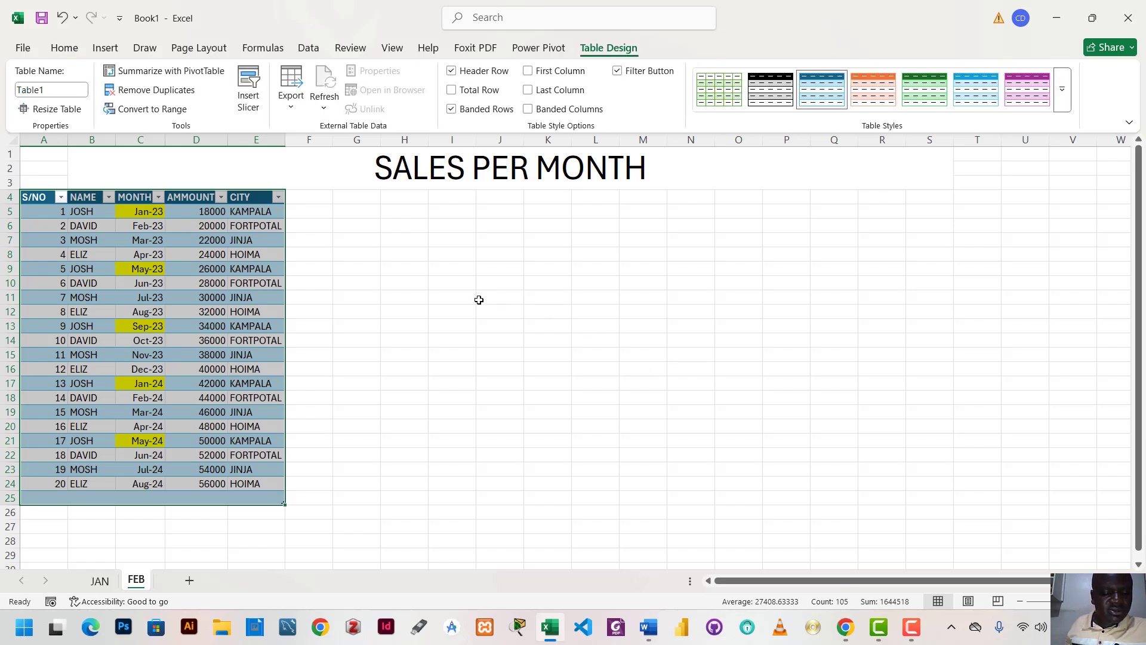
Move the whole table from A4 so that its first header sits in cell I5, beneath the SALES PER MONTH title
key(ctrl+c)
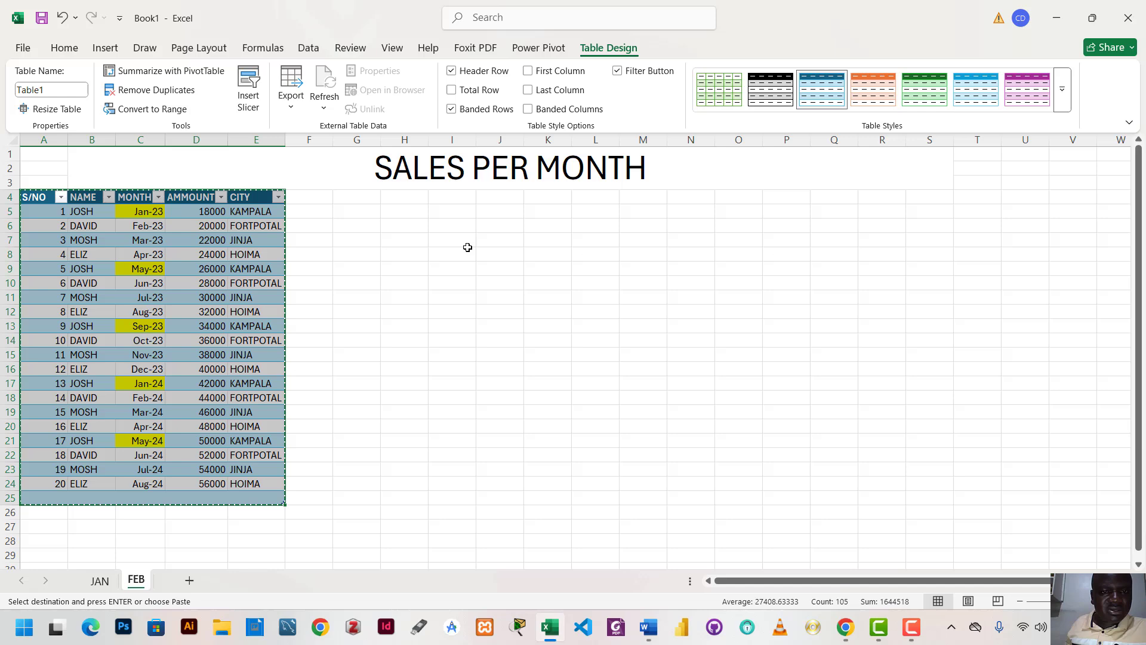
click(451, 211)
key(ctrl+v)
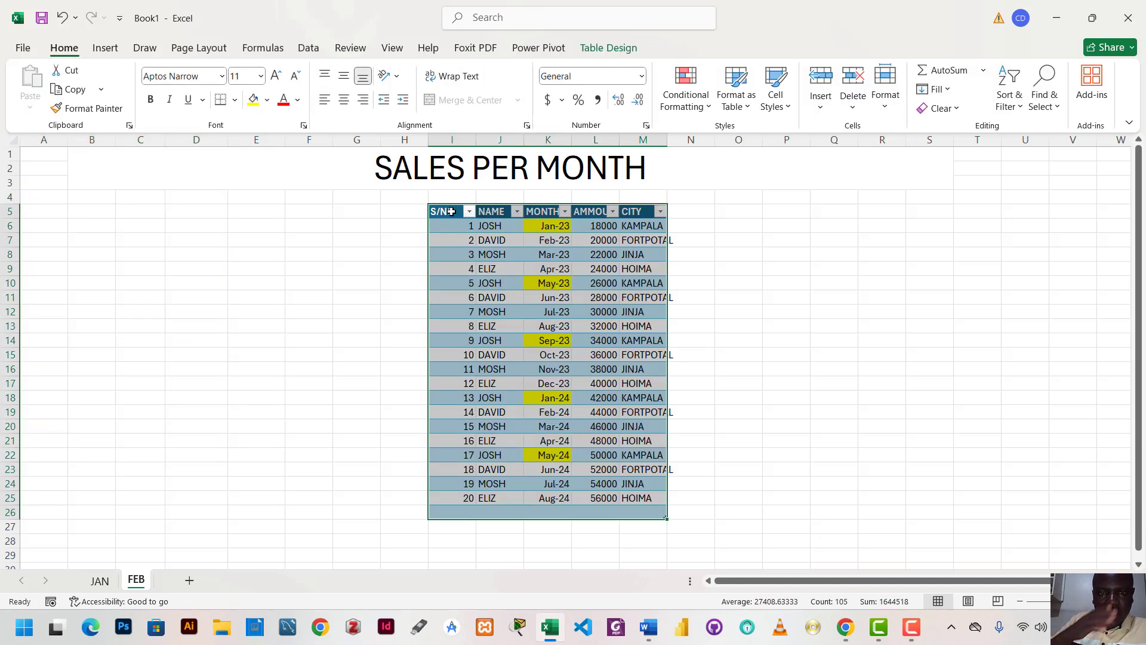
click(774, 240)
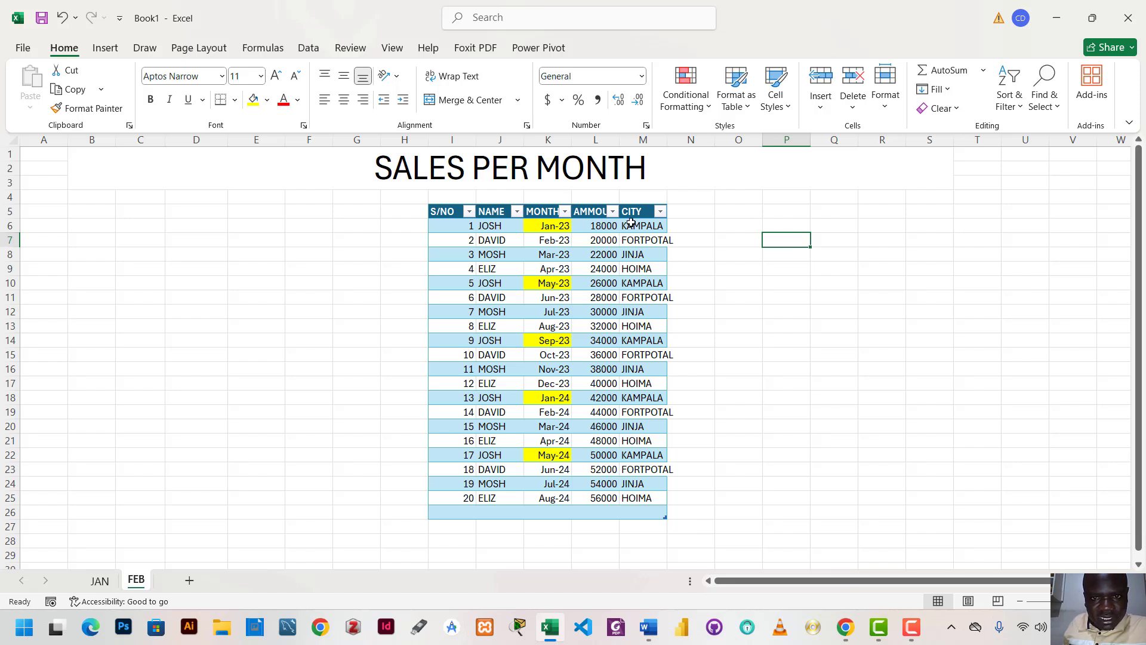
Autofit the widths of the moved table's AMMOUNT, CITY, NAME and S/NO columns to their contents
double_click(618, 143)
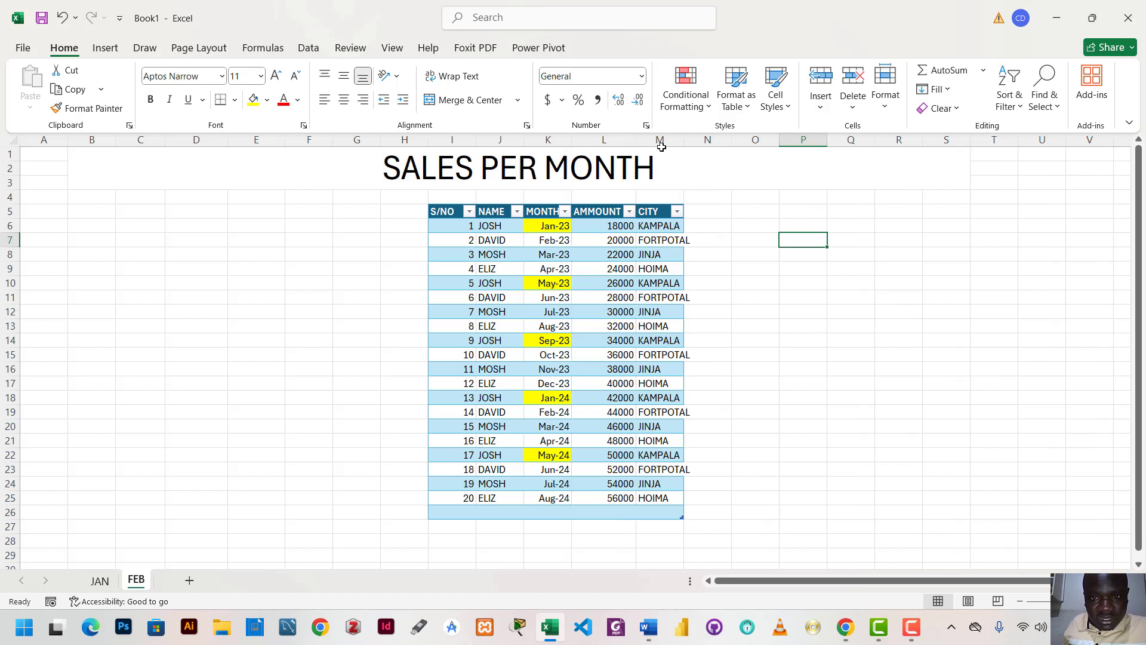
double_click(684, 140)
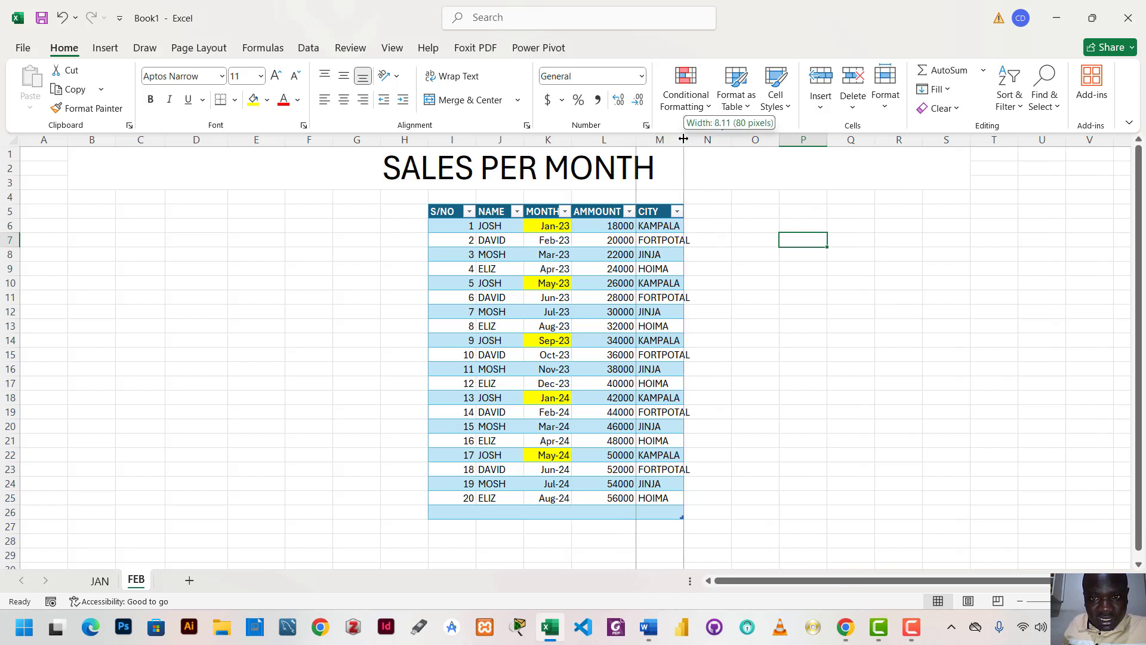
double_click(637, 138)
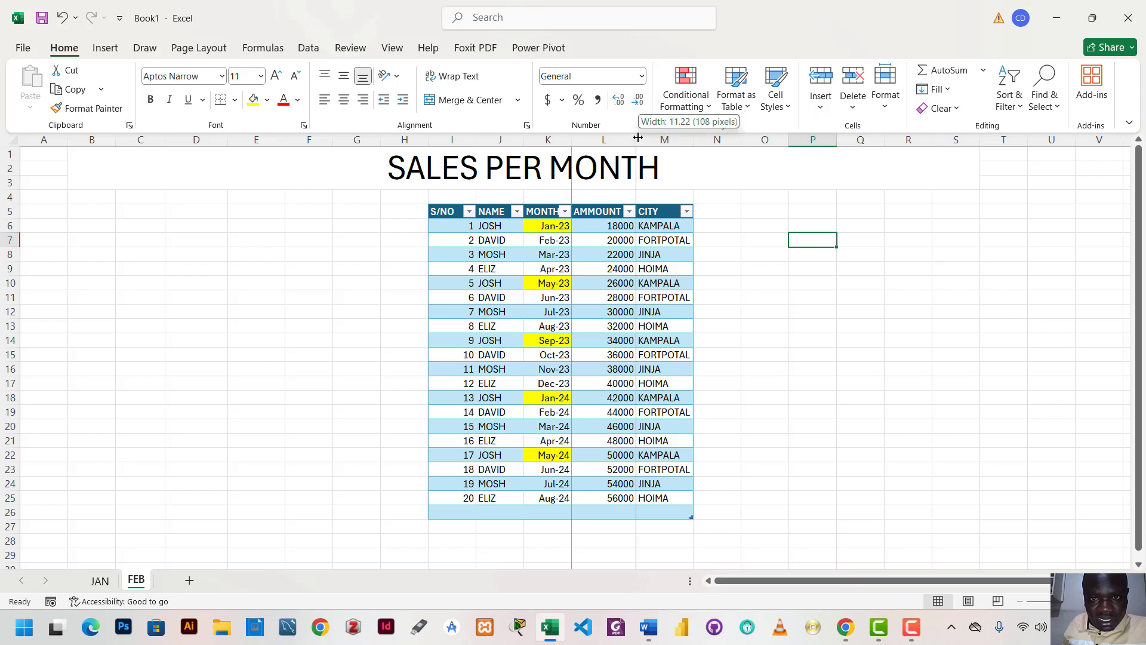
double_click(523, 135)
double_click(477, 137)
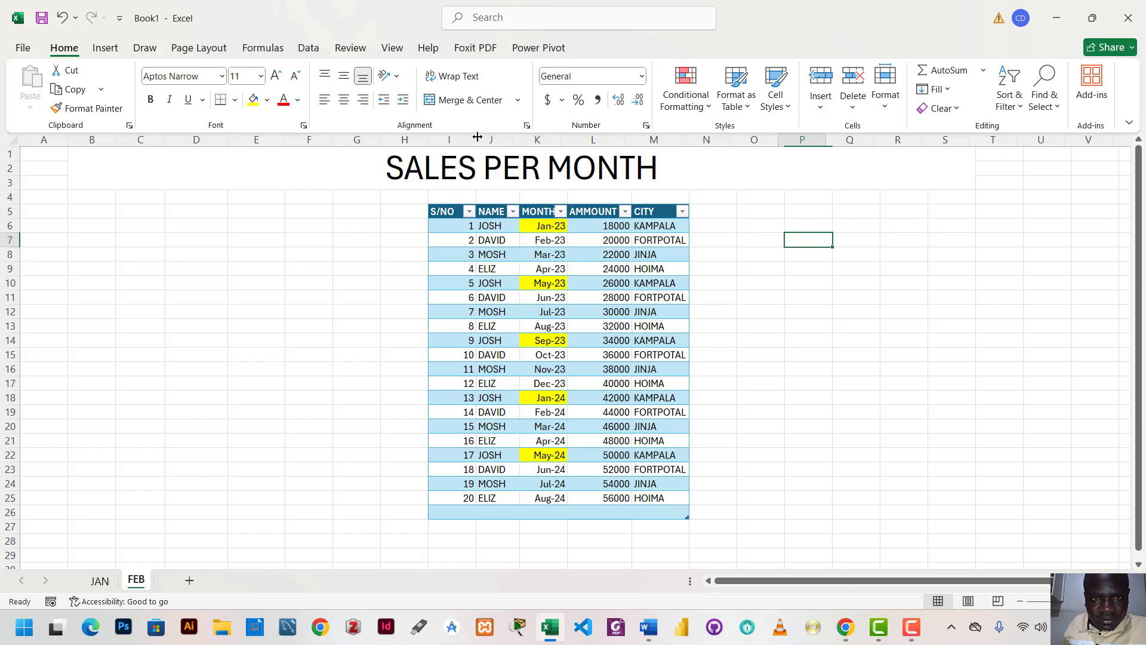
double_click(428, 142)
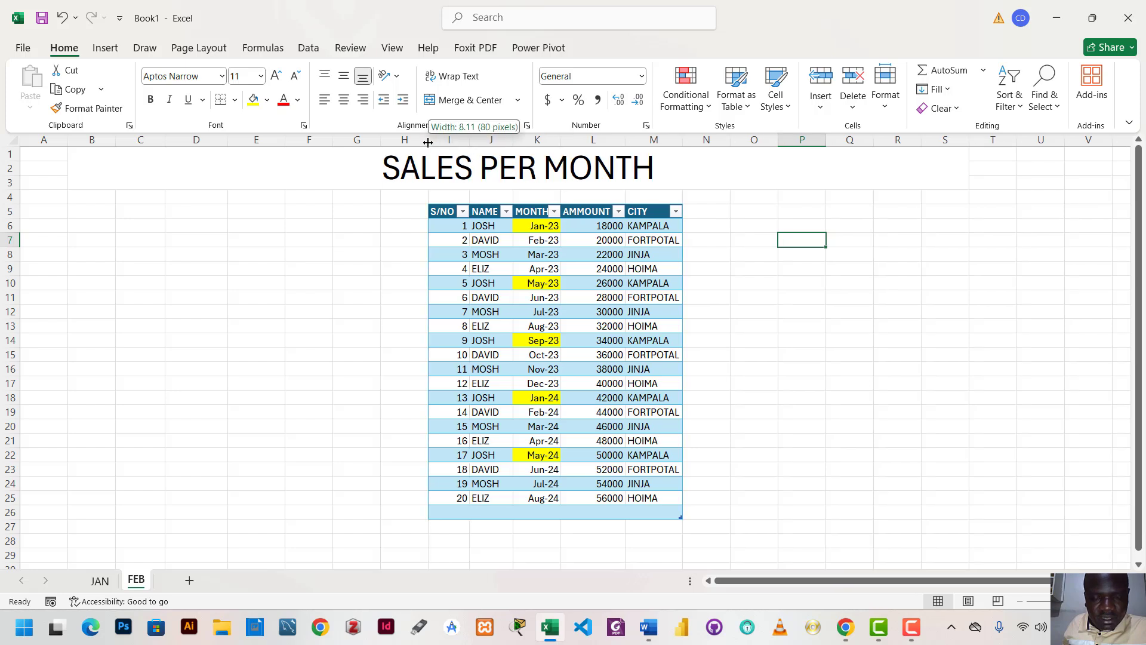
click(880, 308)
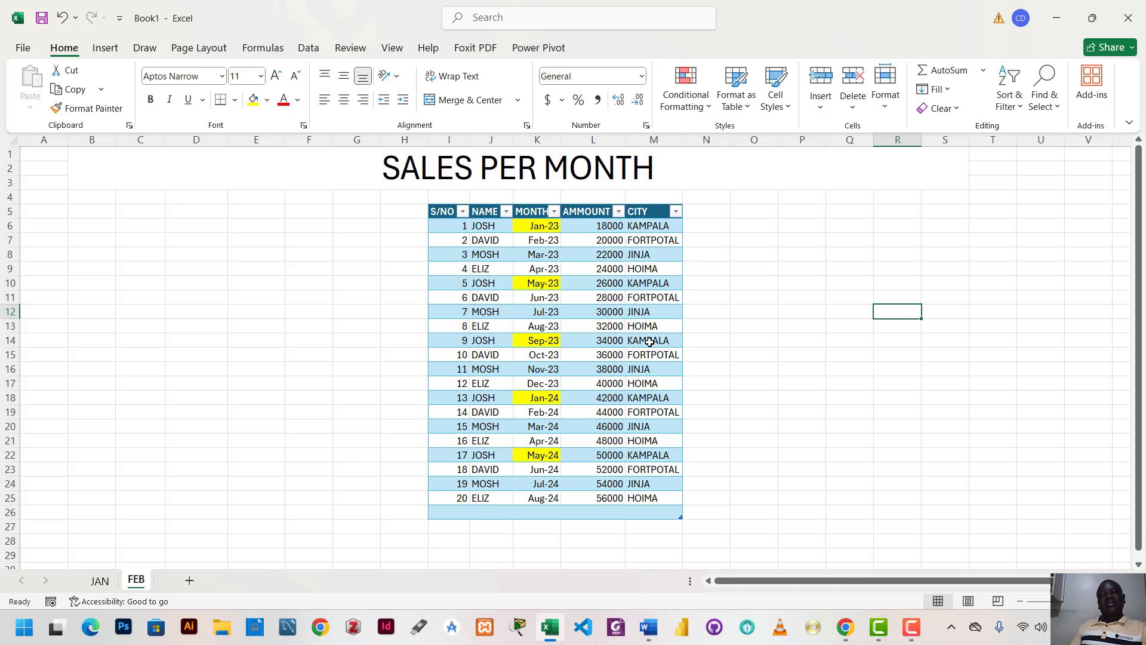
scroll(650, 342, down, 5)
scroll(650, 340, up, 5)
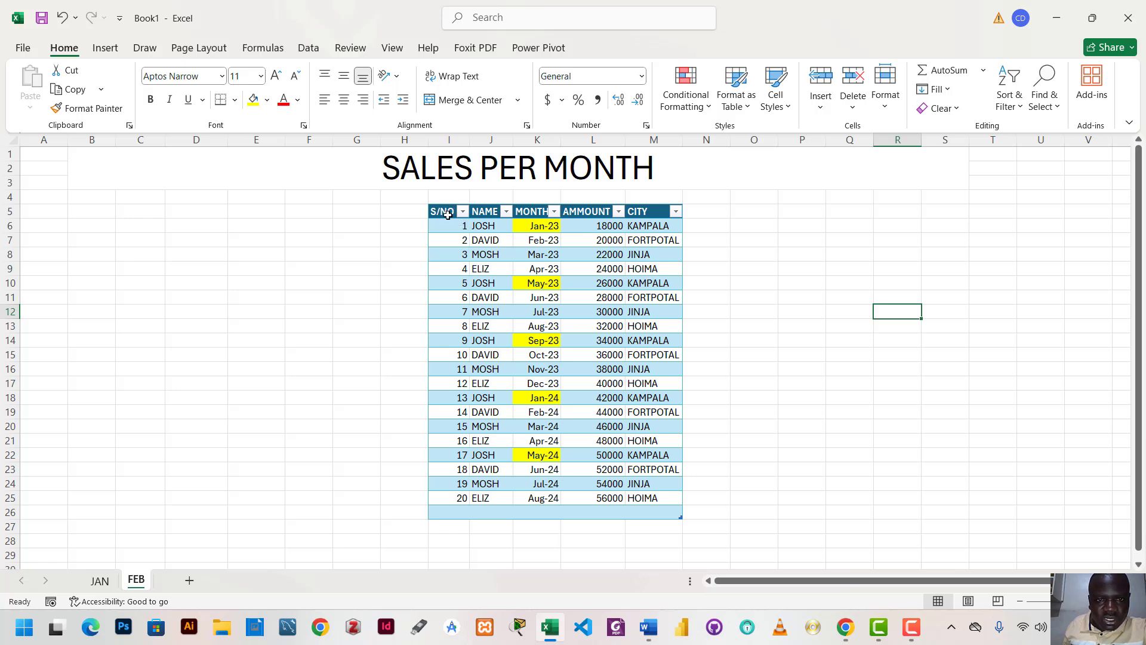
Insert a 2-D clustered column chart based on the sales table on the FEB sheet
click(536, 254)
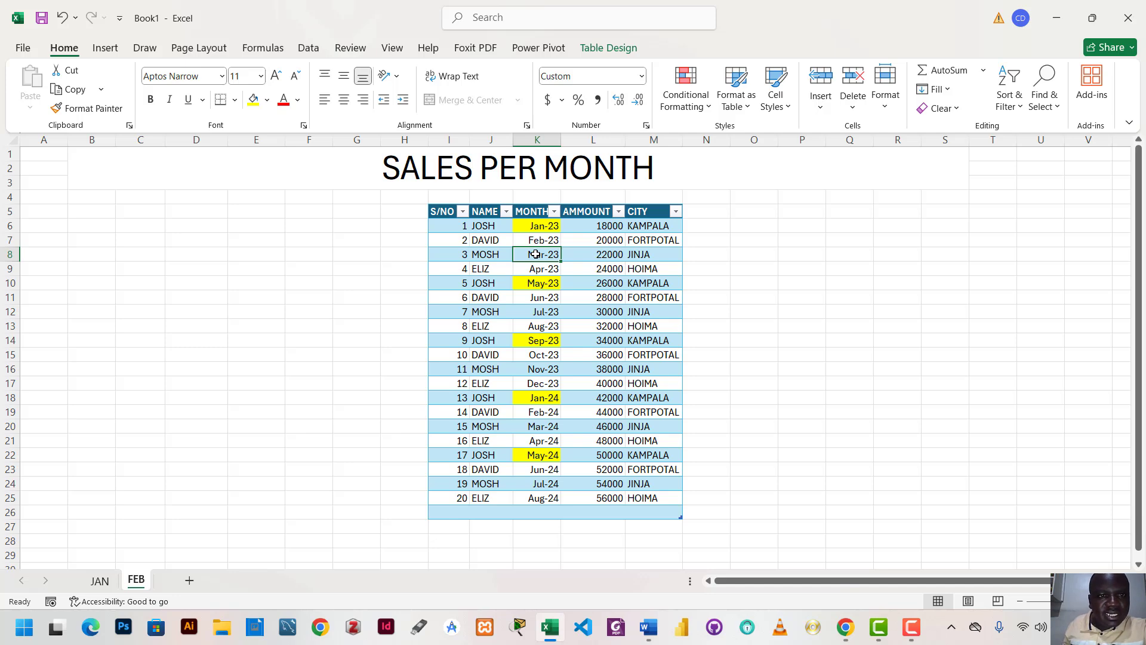
click(108, 43)
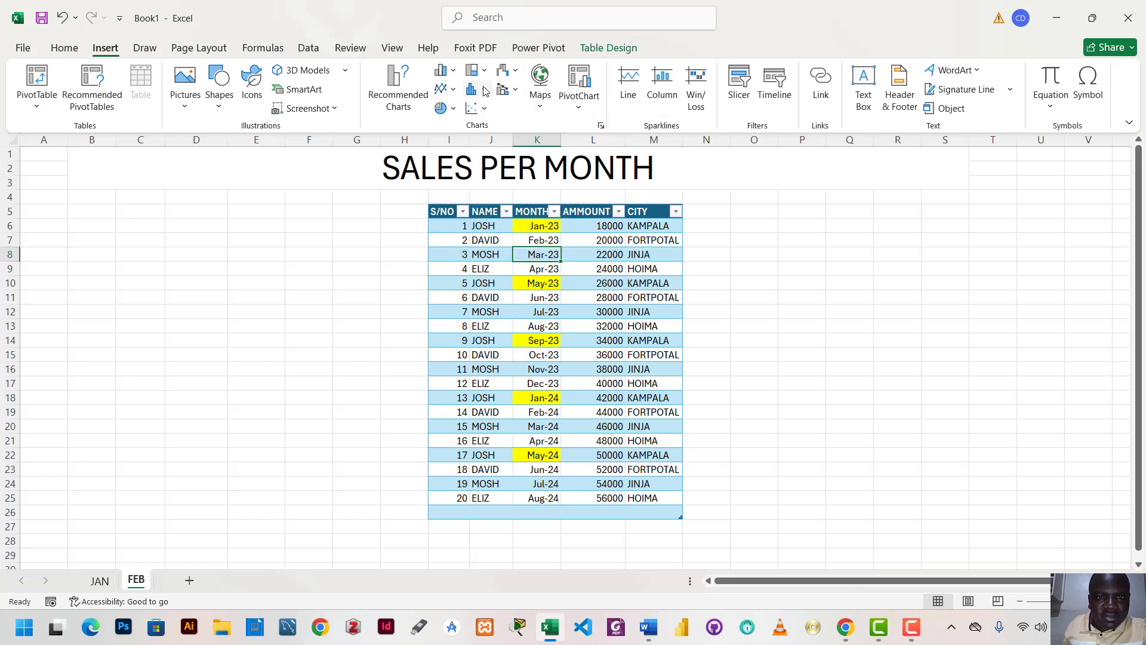
click(453, 71)
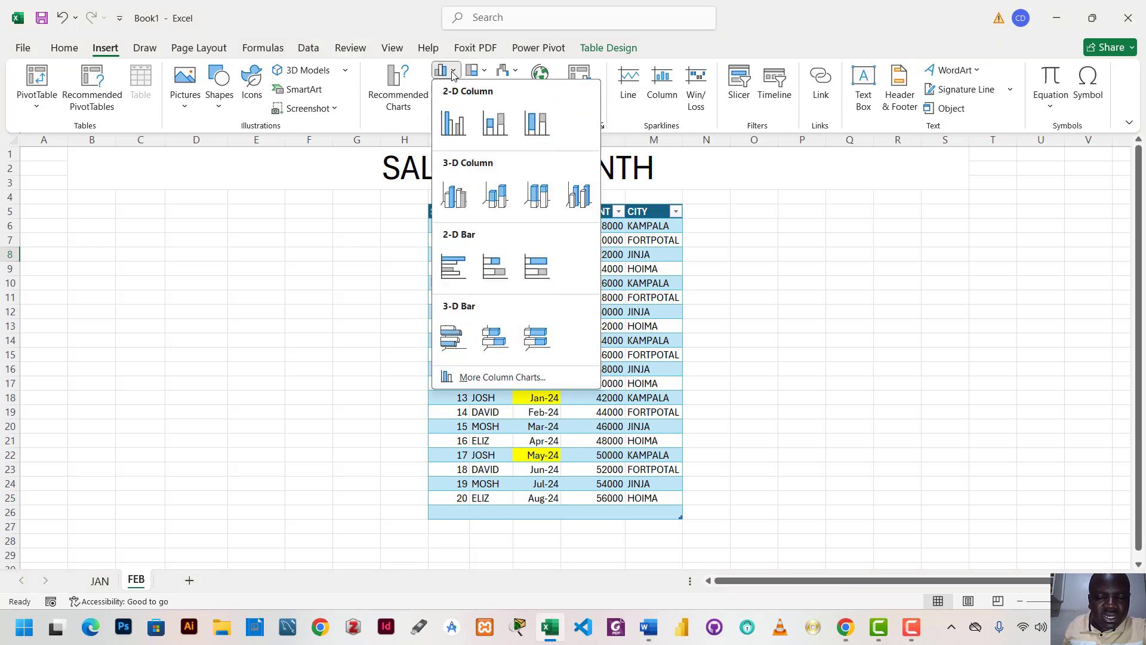
click(454, 124)
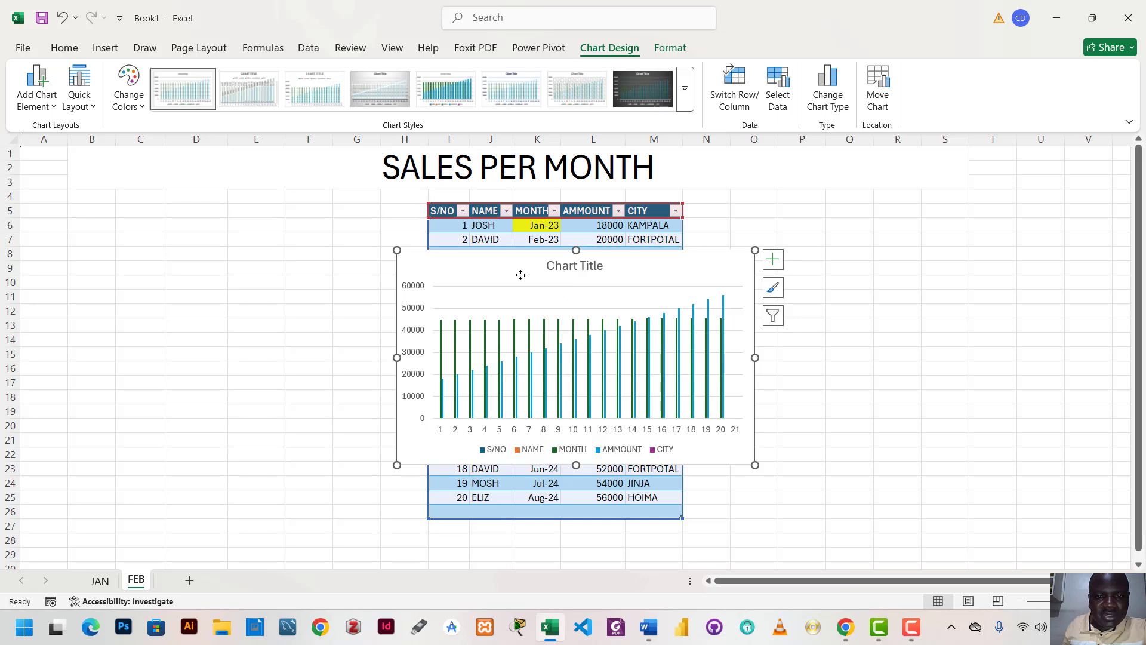
Move the column chart to the empty cells right of the table, around N7, and widen it slightly to reach column U
drag(519, 271, 820, 261)
click(884, 259)
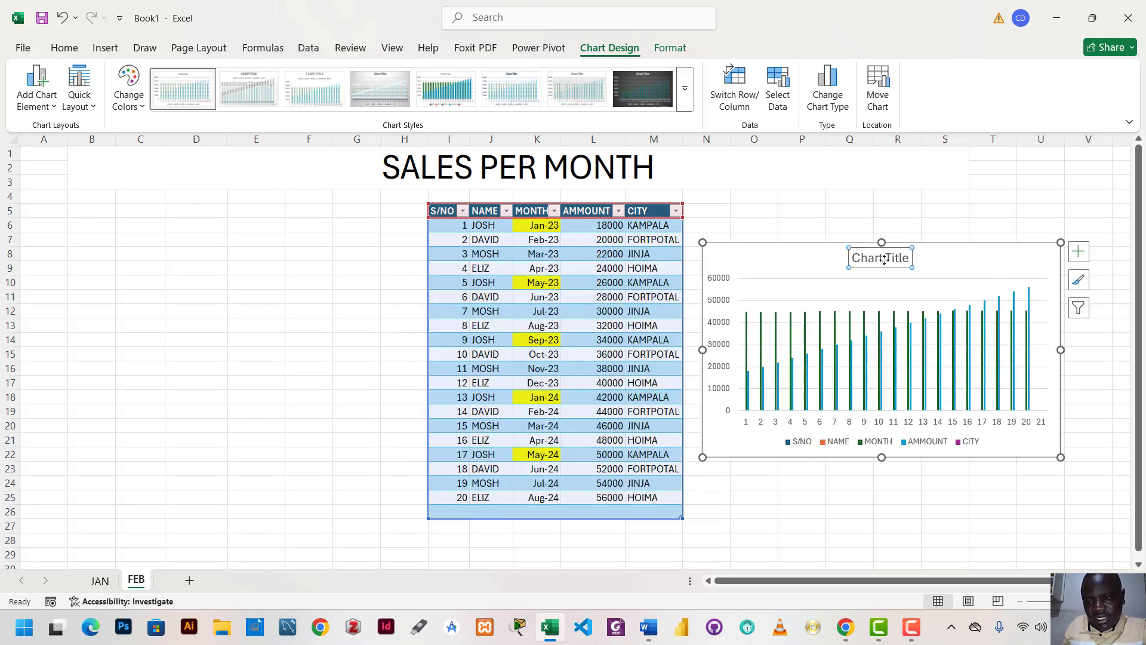
drag(1060, 349, 1087, 349)
click(993, 496)
Insert a basic 2-D pie chart based on the sales table
click(583, 300)
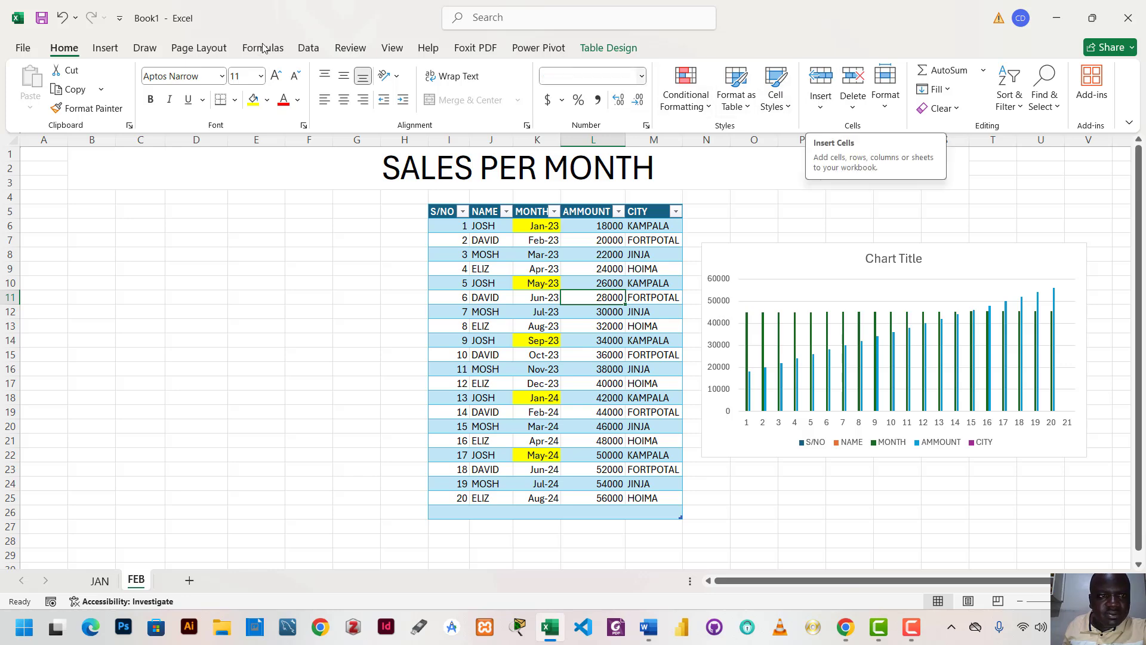
click(107, 48)
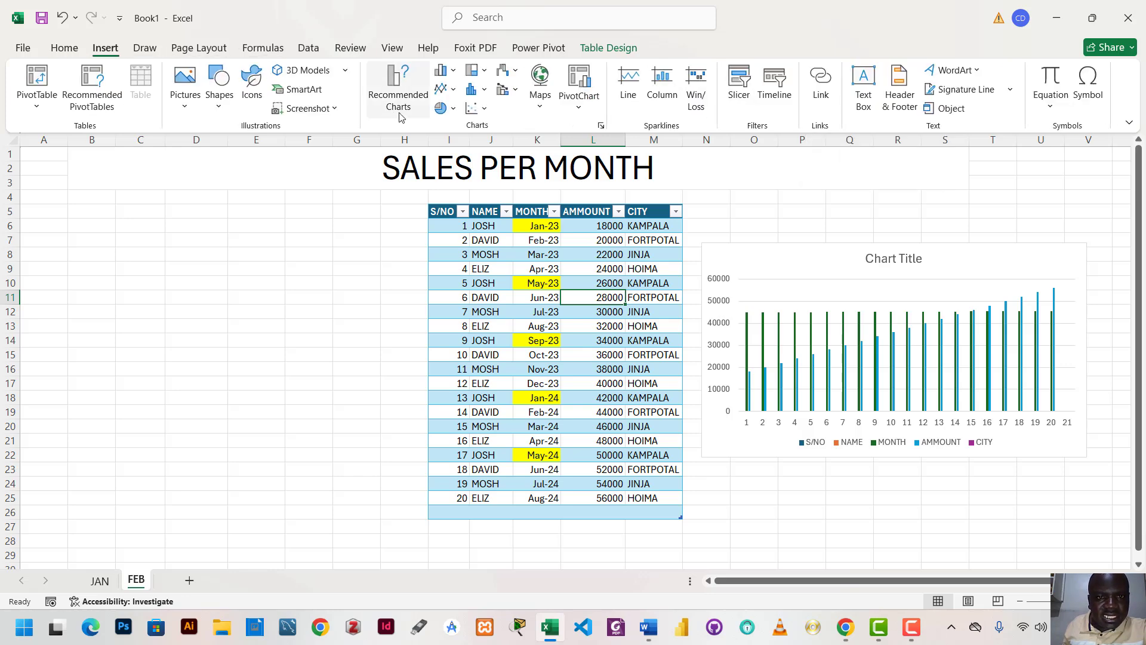
click(440, 108)
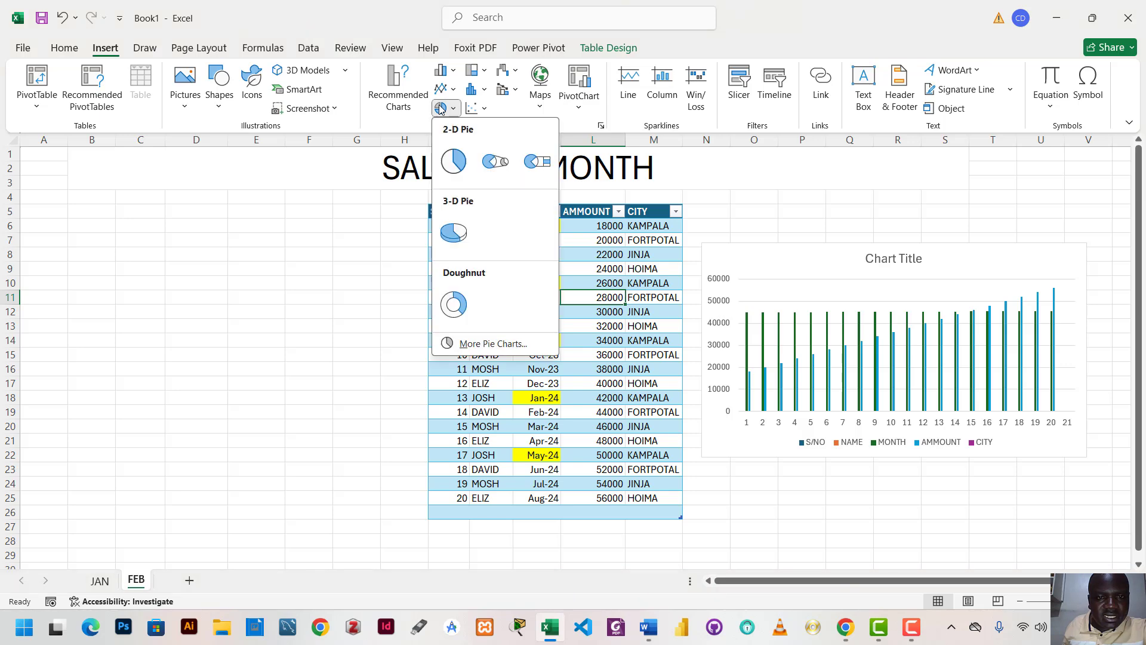
click(452, 156)
Move the pie chart to the empty cells left of the table, starting around A8, and narrow it to end near column F
drag(675, 283, 304, 284)
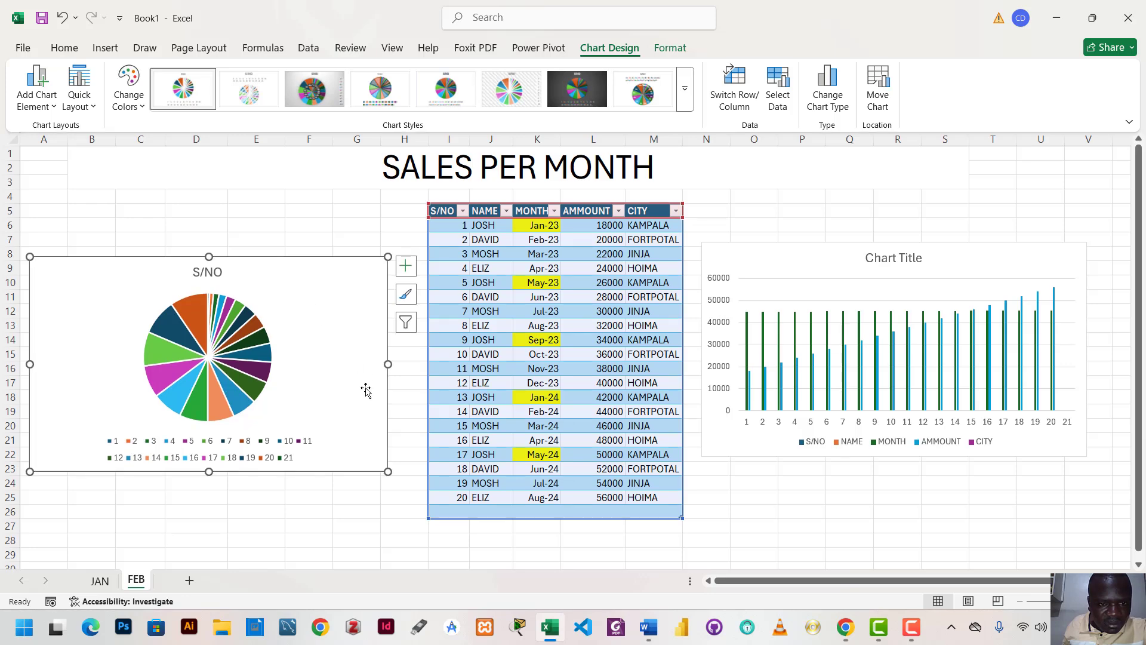
drag(388, 363, 336, 355)
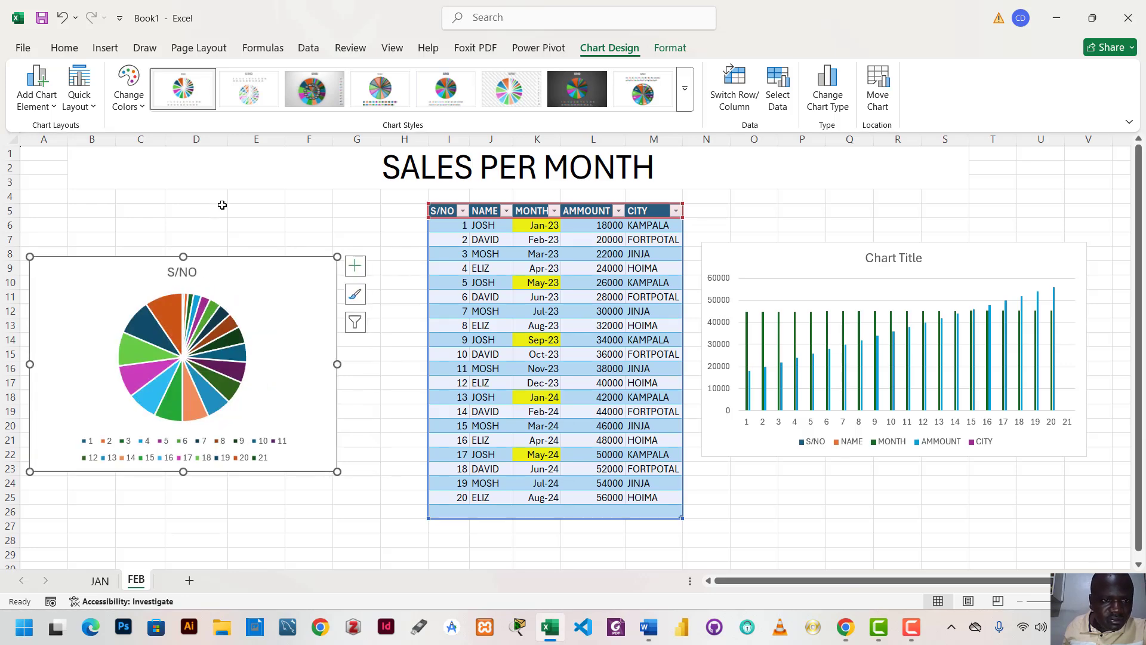
click(221, 199)
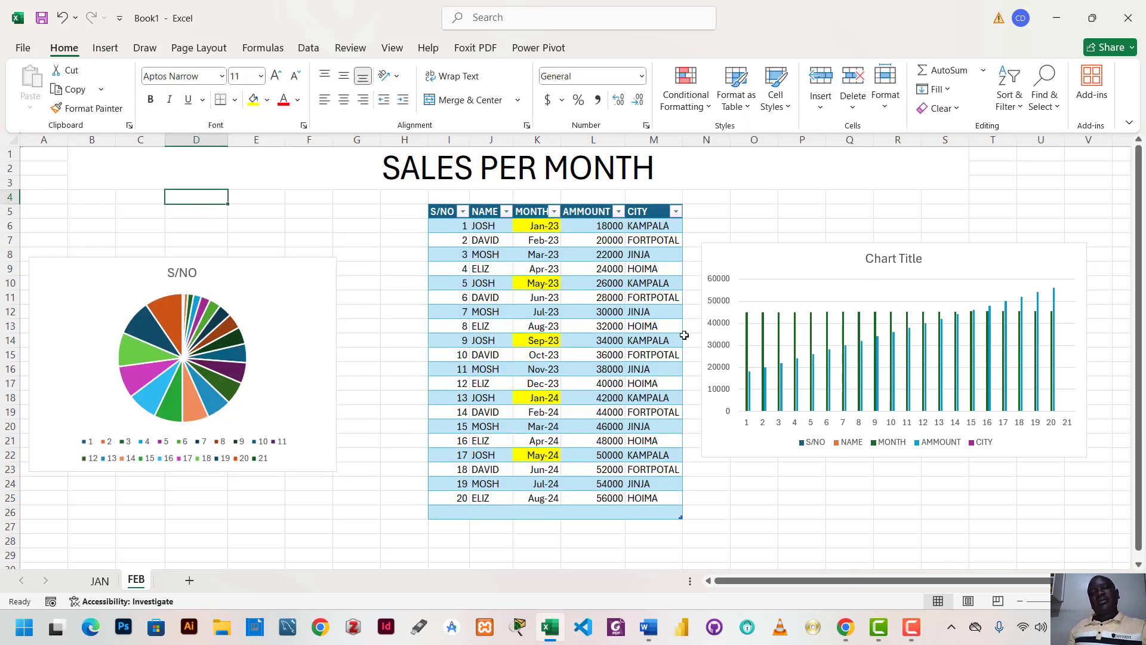
scroll(685, 422, down, 5)
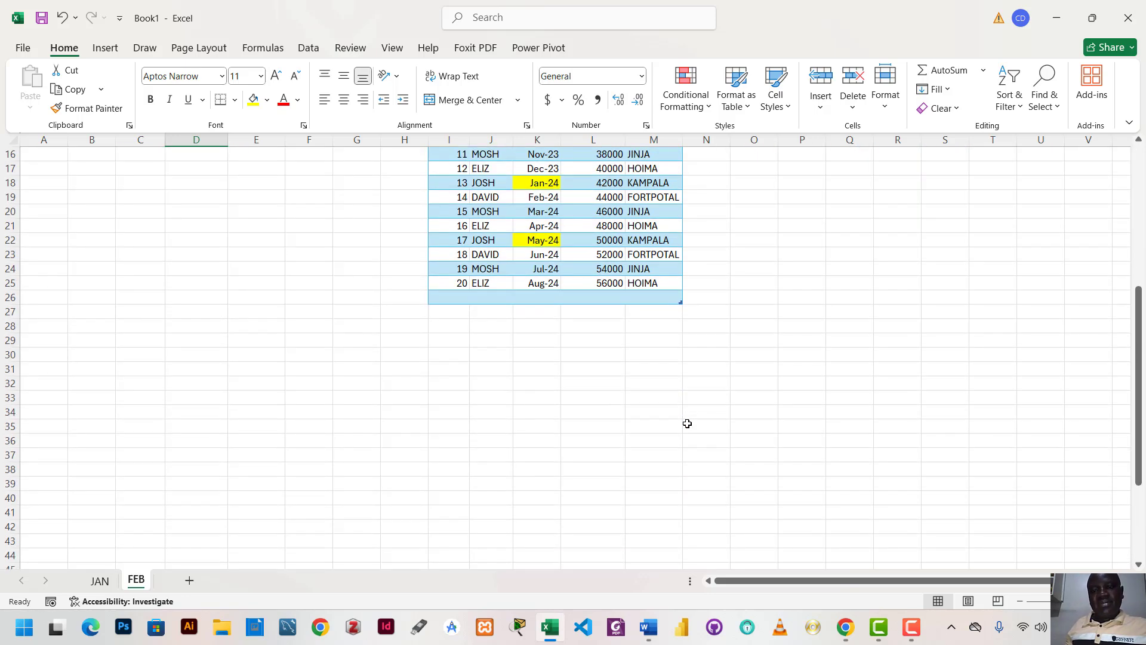
scroll(659, 388, up, 5)
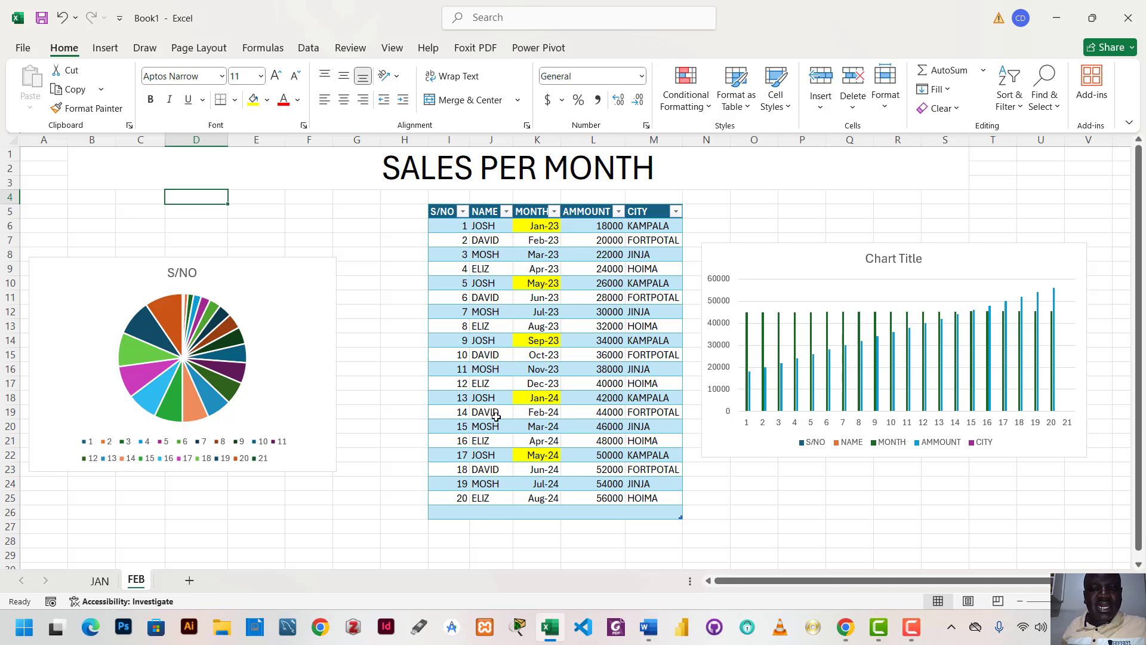
View the Save As folders available on This PC, and request closing the workbook
click(22, 47)
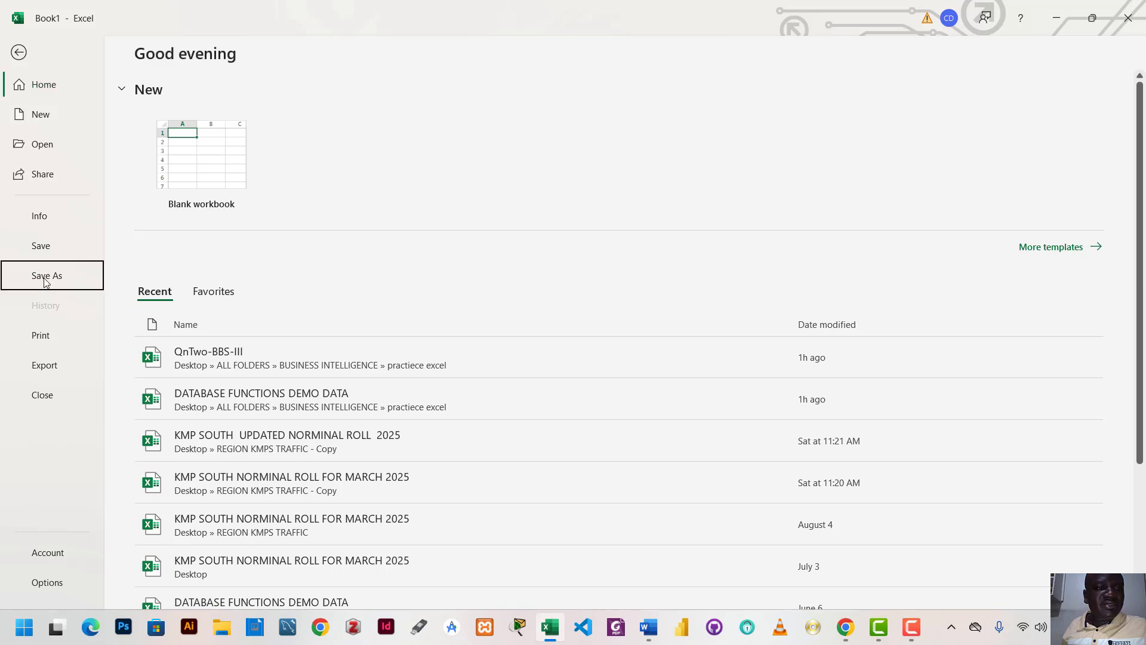
click(46, 278)
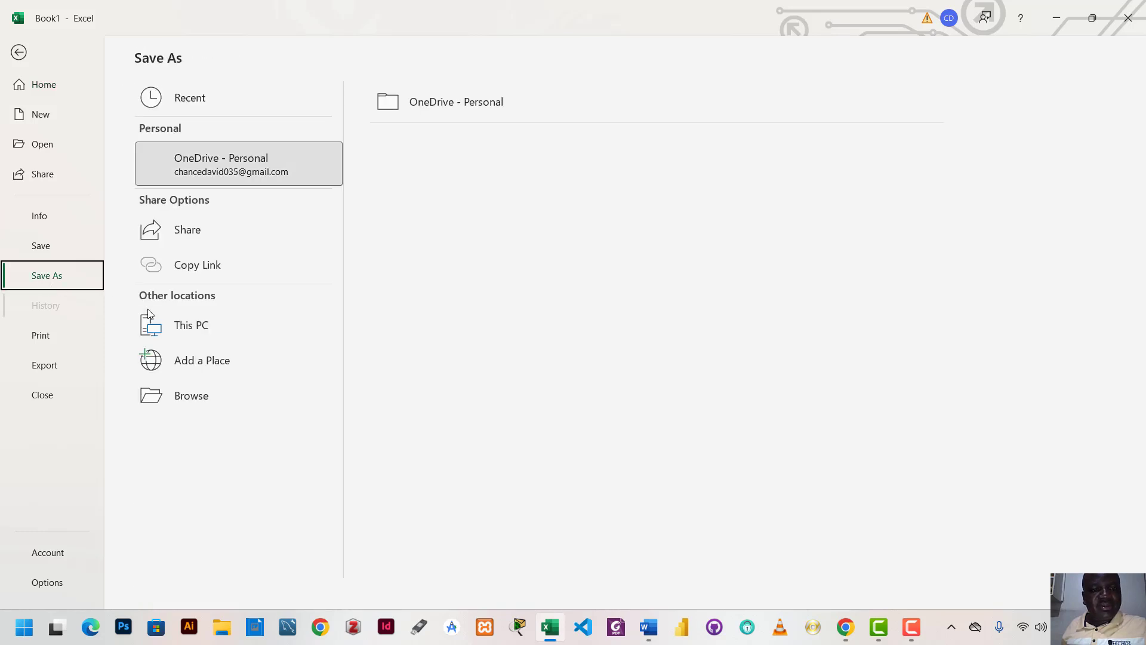
click(188, 330)
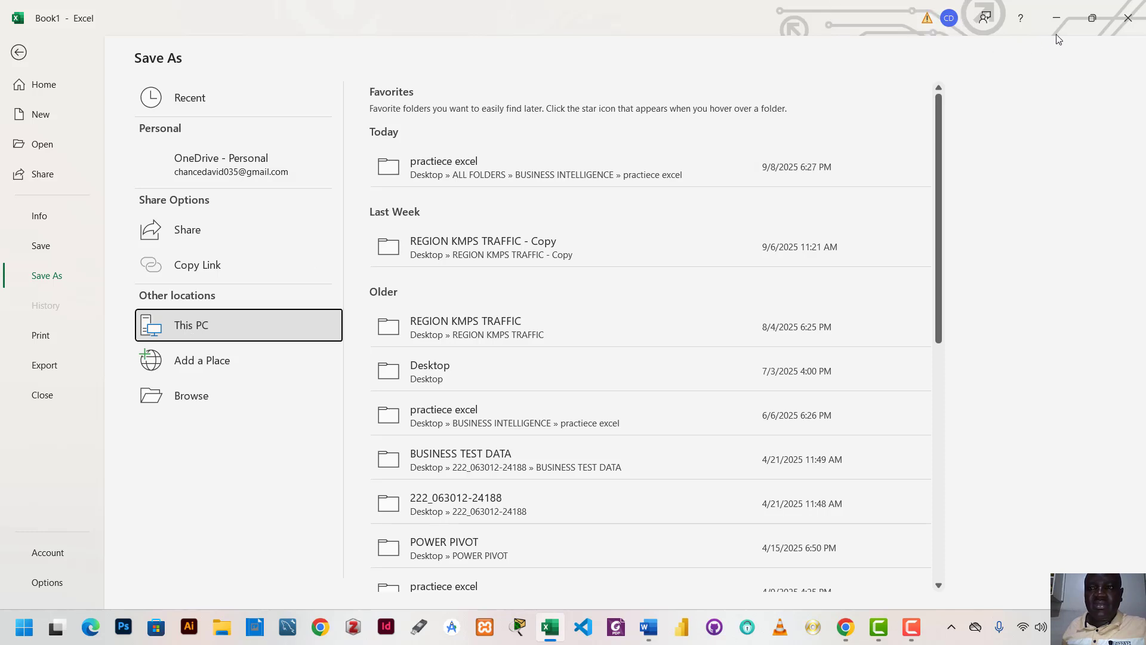
click(1132, 16)
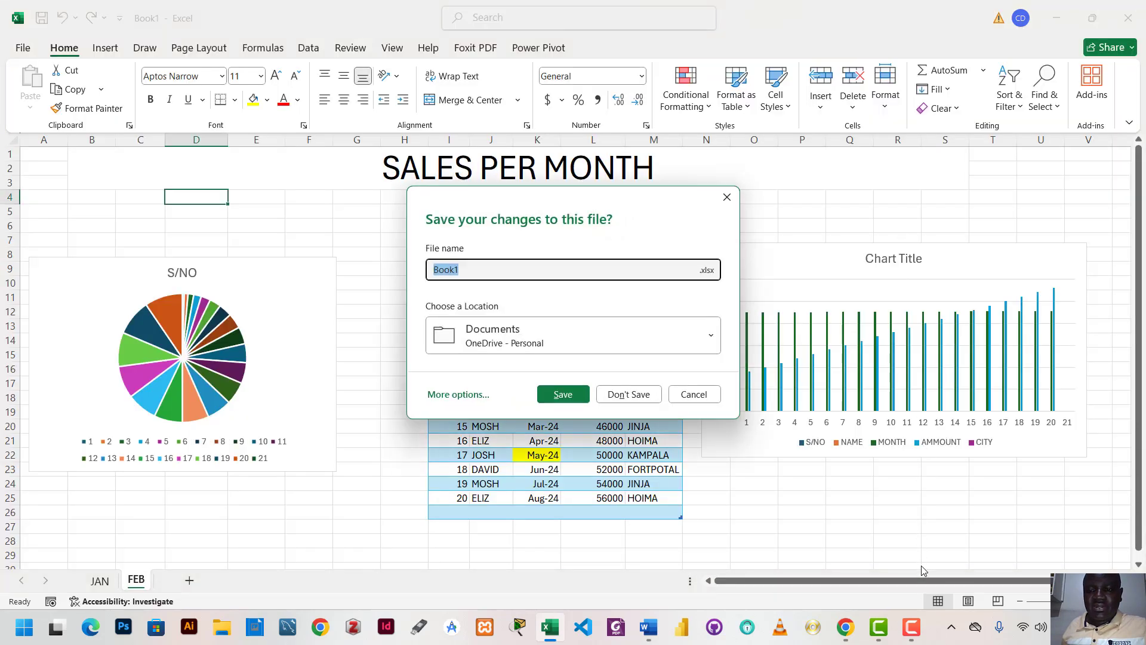
mouse_move(910, 627)
click(923, 582)
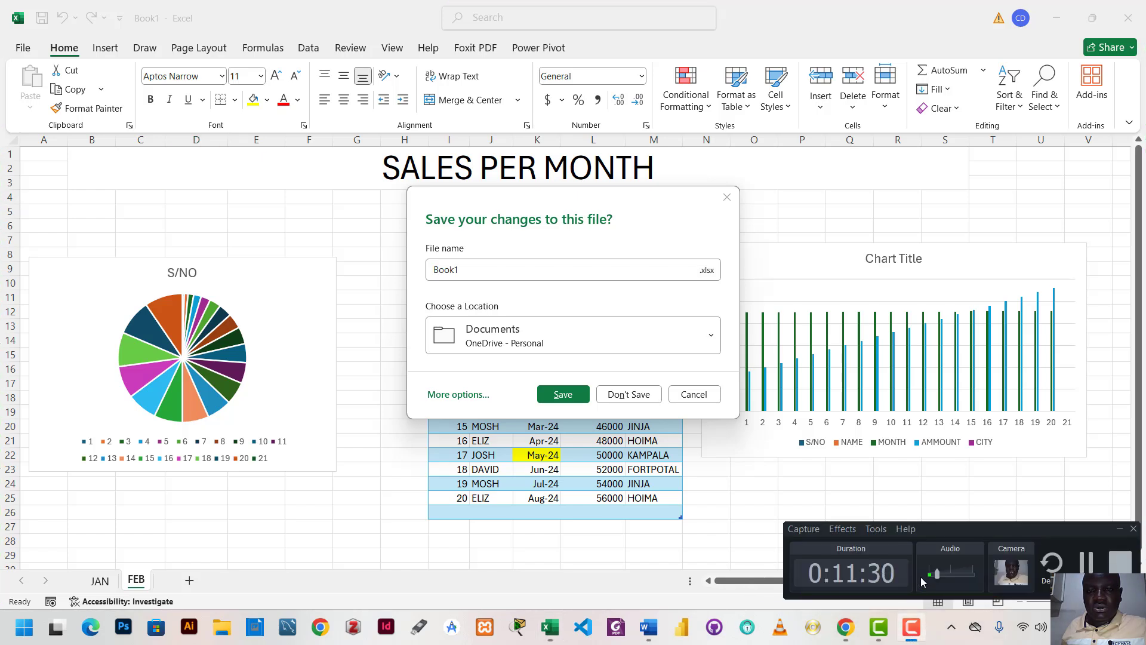